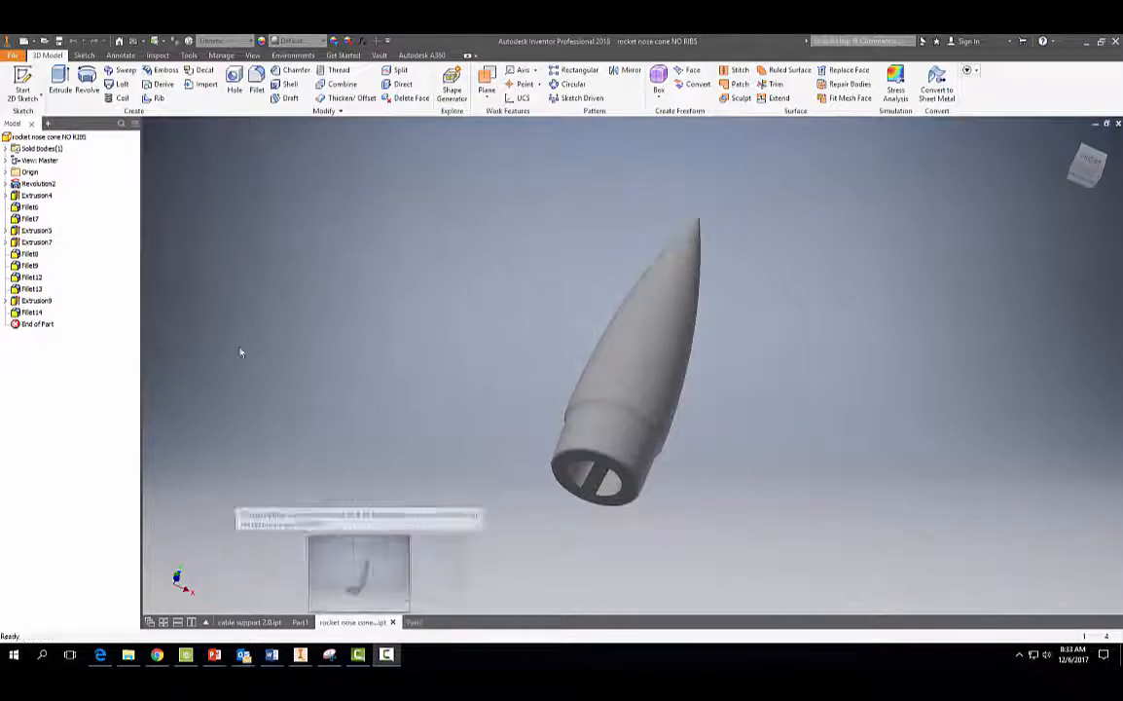
# Create a new part from the English Standard (in).ipt template and start a 2D sketch on the XY plane
pyautogui.click(12, 55)
pyautogui.click(25, 99)
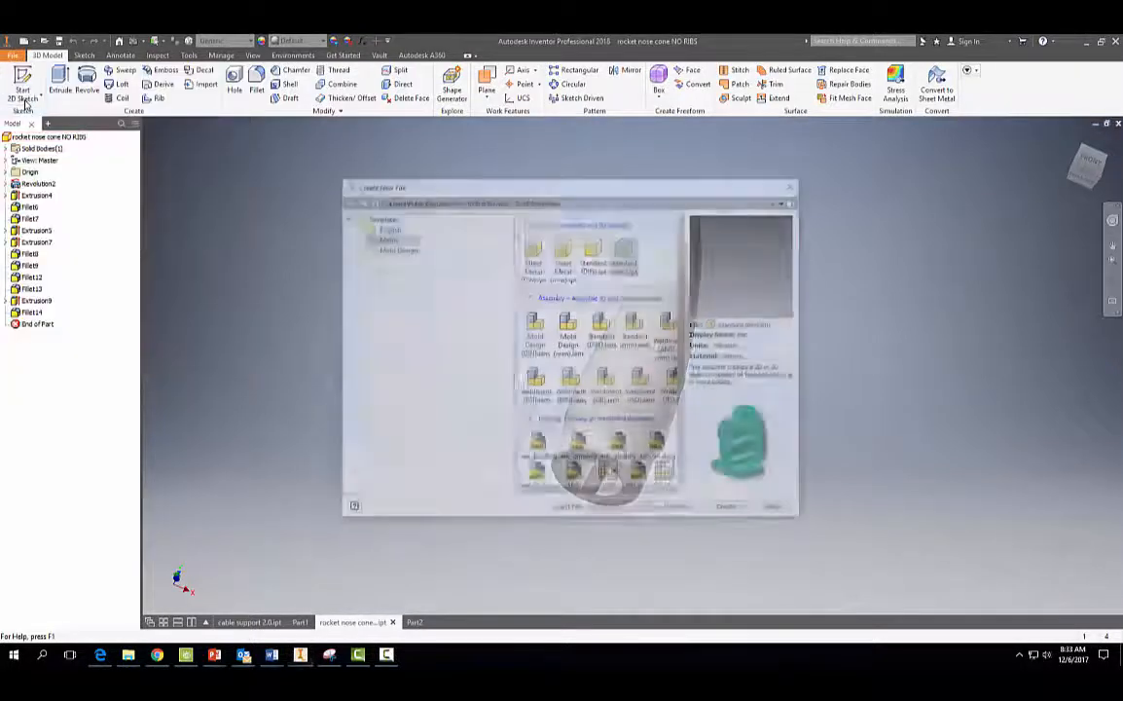
pyautogui.click(385, 226)
pyautogui.click(558, 255)
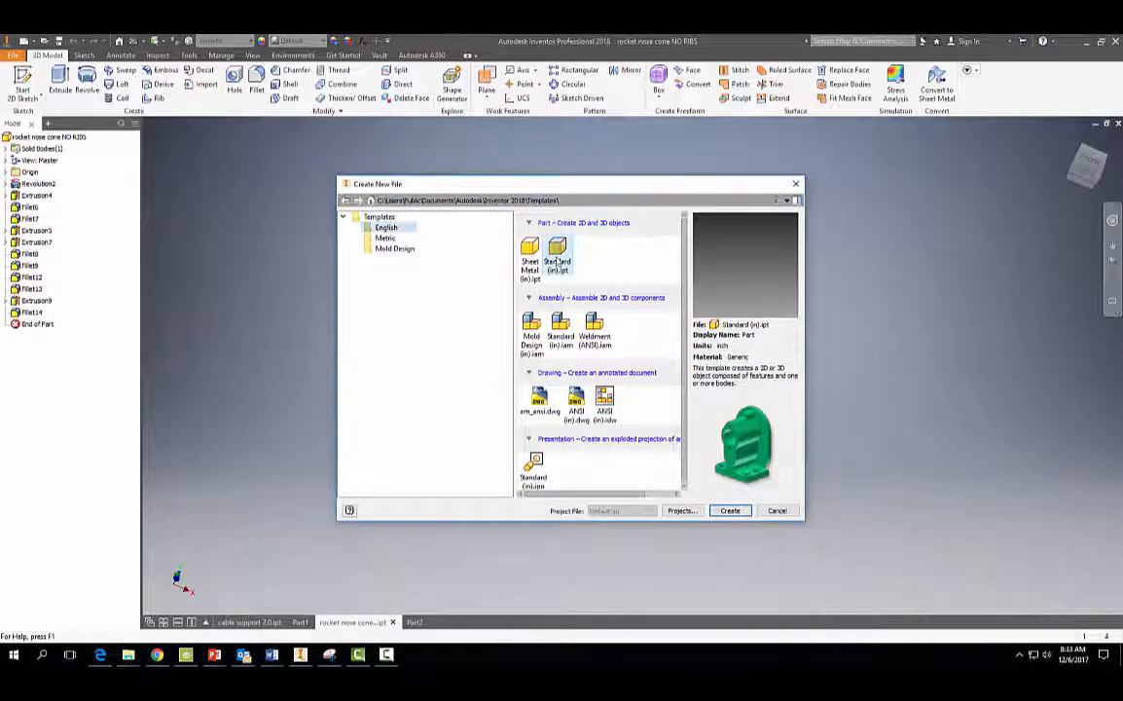
pyautogui.click(732, 511)
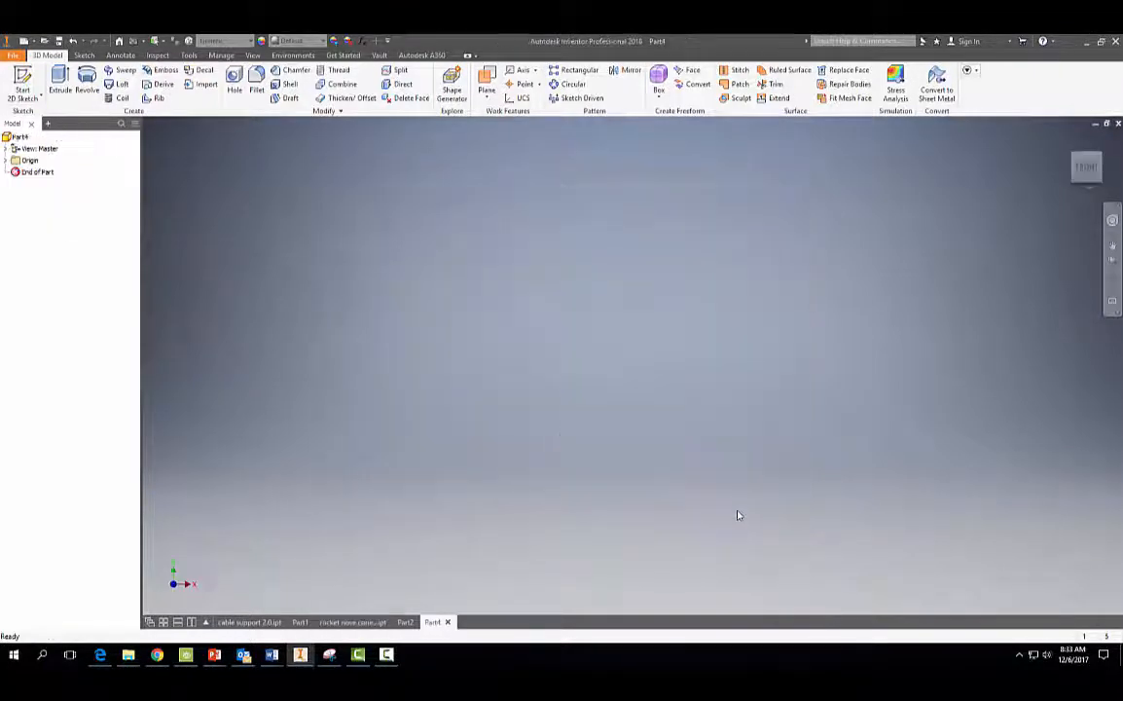
pyautogui.click(35, 75)
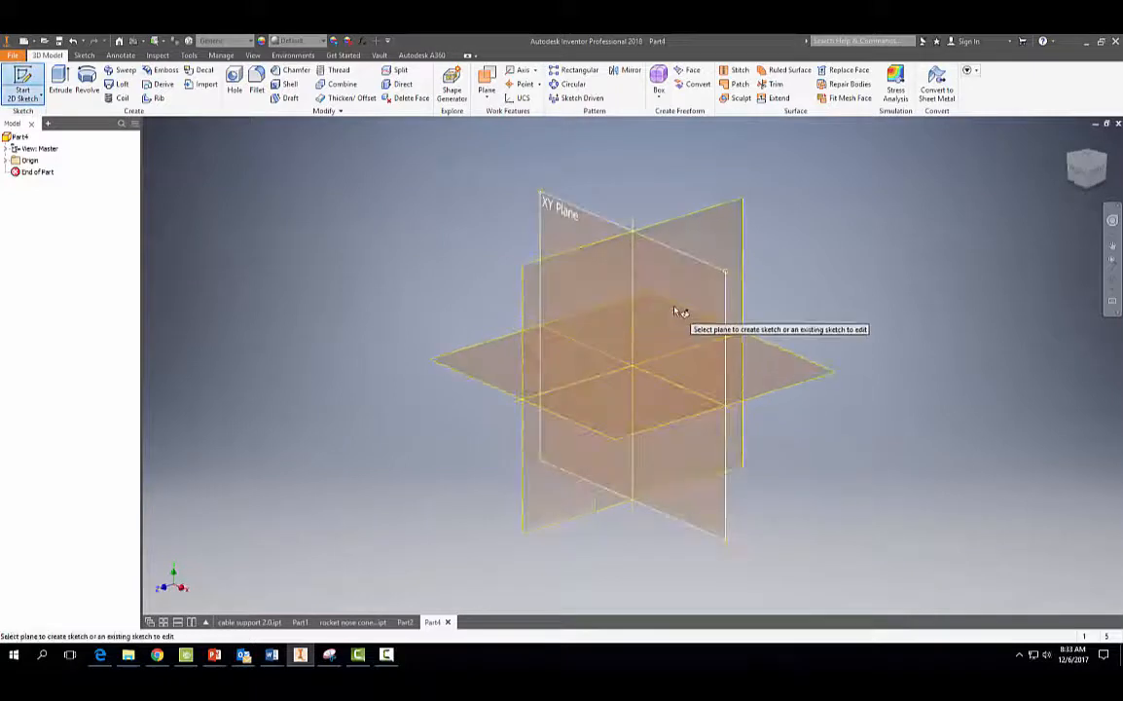
pyautogui.click(678, 311)
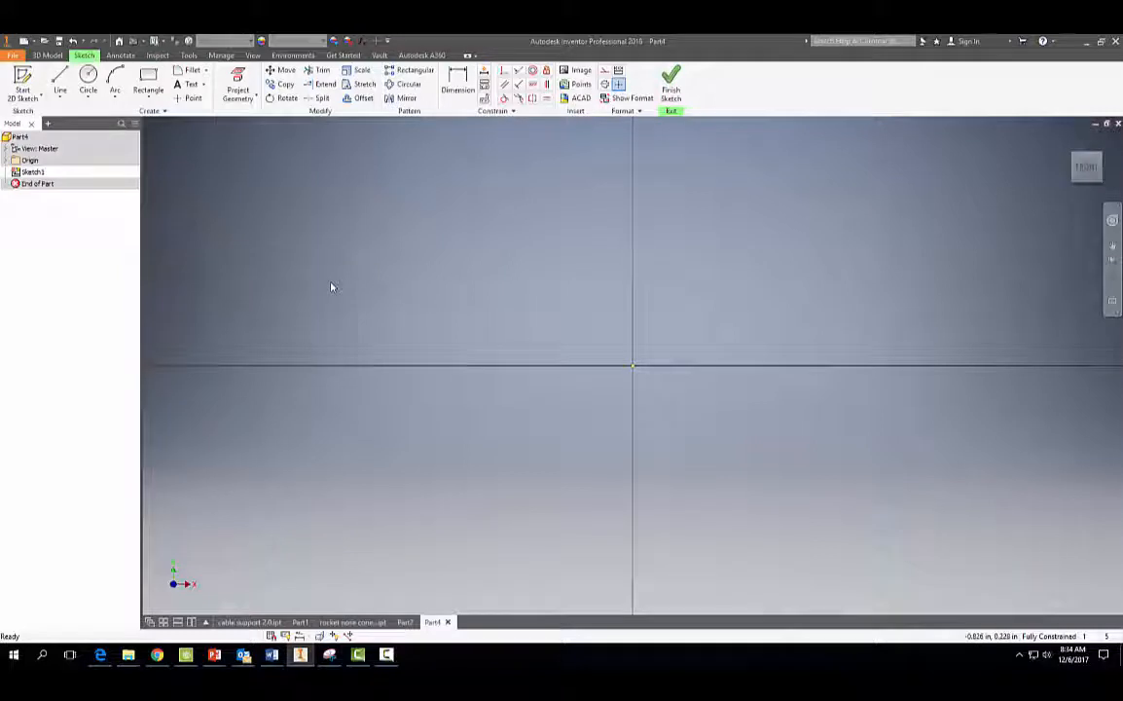
# Draw a 0.45 in horizontal line from the origin towards negative X
pyautogui.click(60, 83)
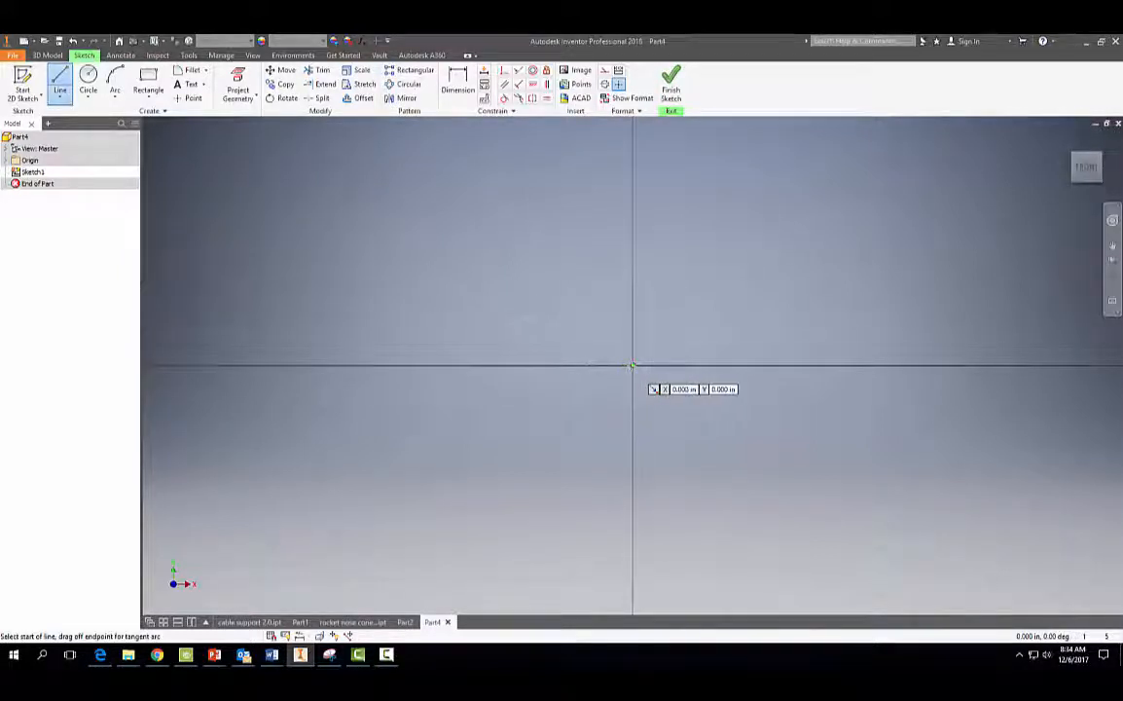
pyautogui.click(633, 366)
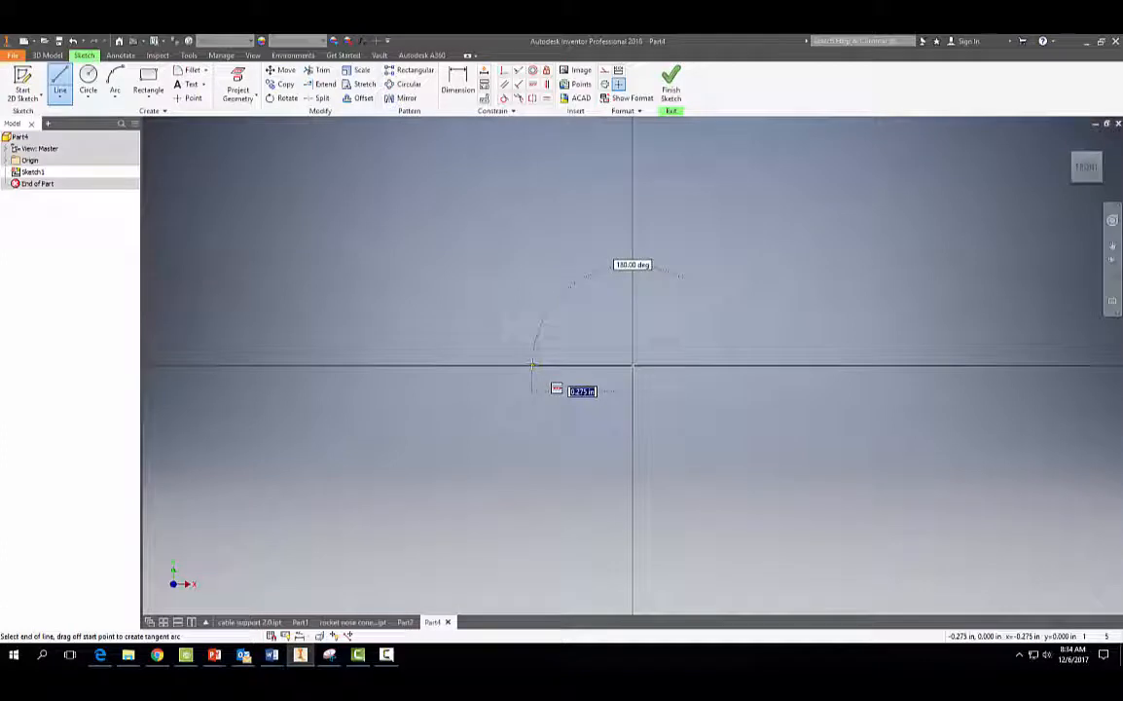
pyautogui.write('.45')
pyautogui.press('Return')
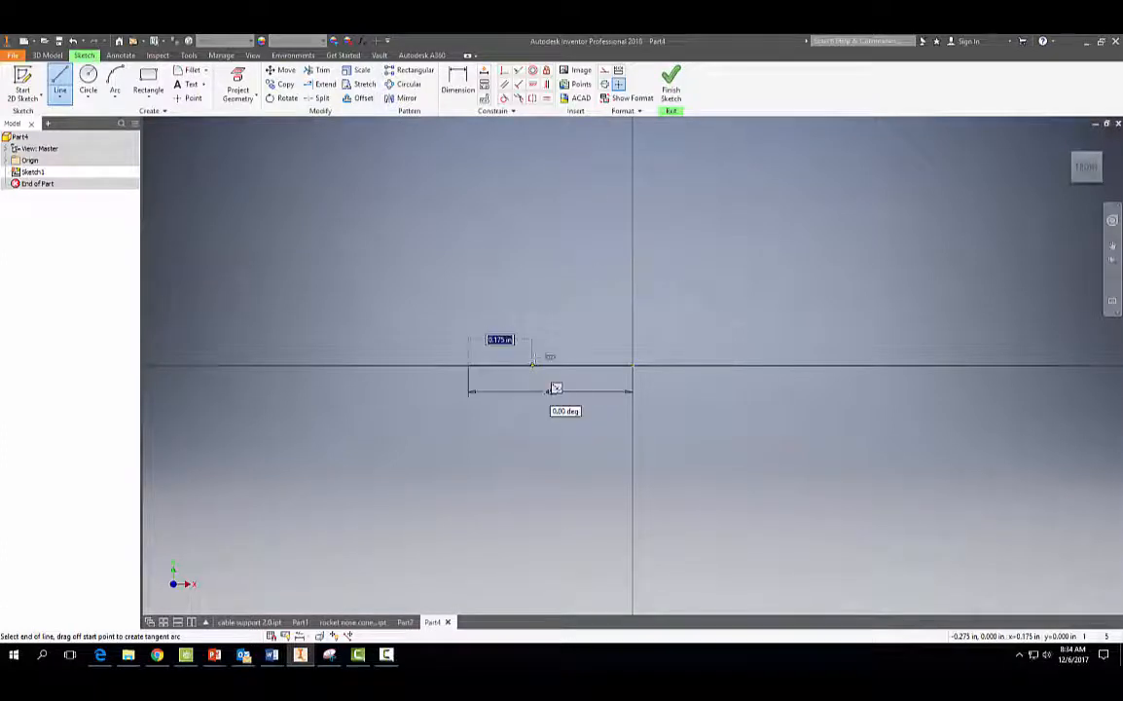
# Draw a slightly outward-leaning line about 0.54 in long upward from the horizontal line's outer end
pyautogui.scroll(-3, 533, 362)
pyautogui.moveTo(541, 371); pyautogui.dragTo(565, 476, button='middle')
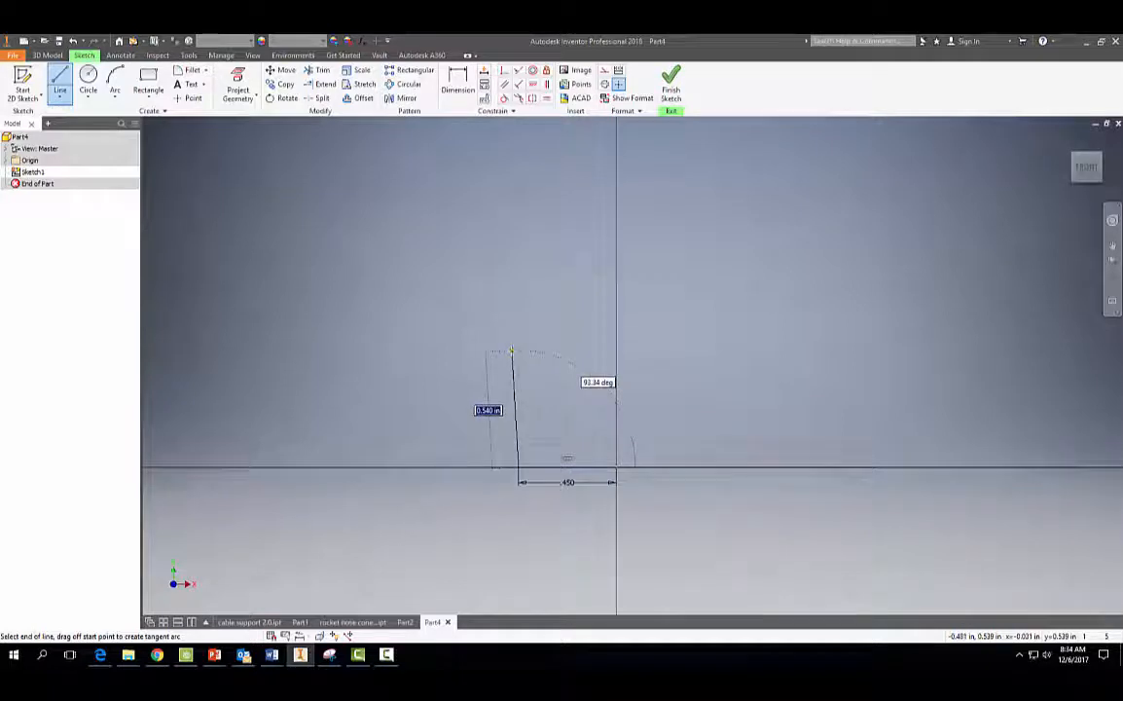
pyautogui.click(512, 350)
pyautogui.press('Escape')
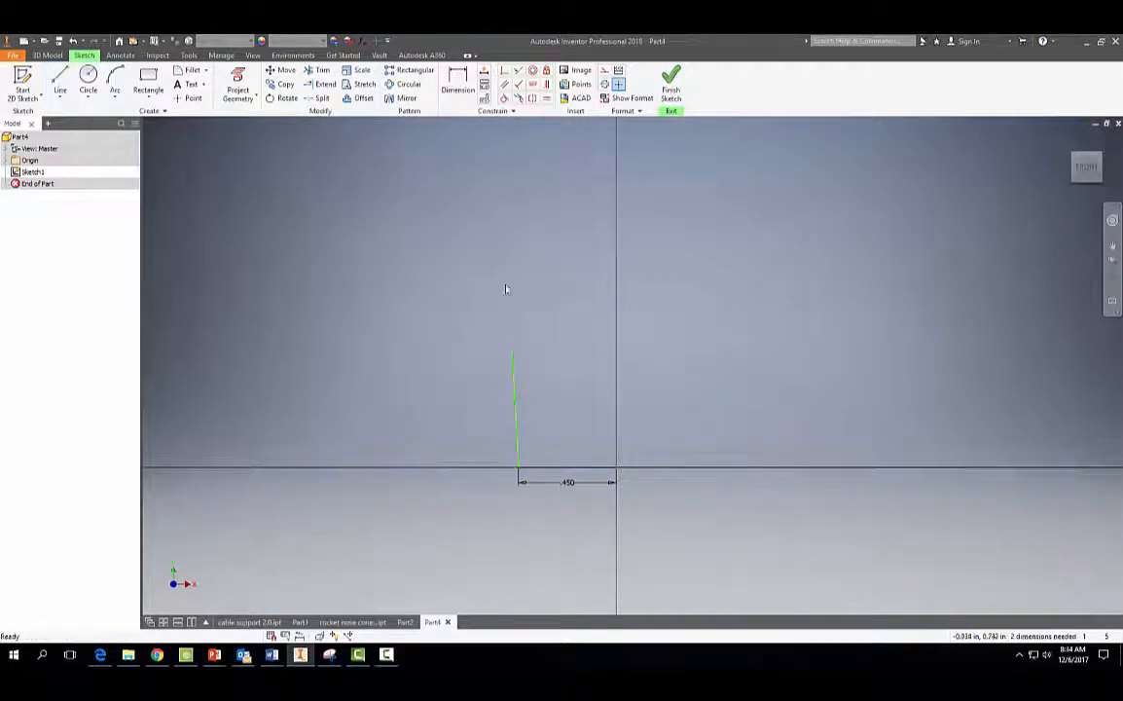
# Dimension the slanted line's vertical height as 0.5 in
pyautogui.press('d')
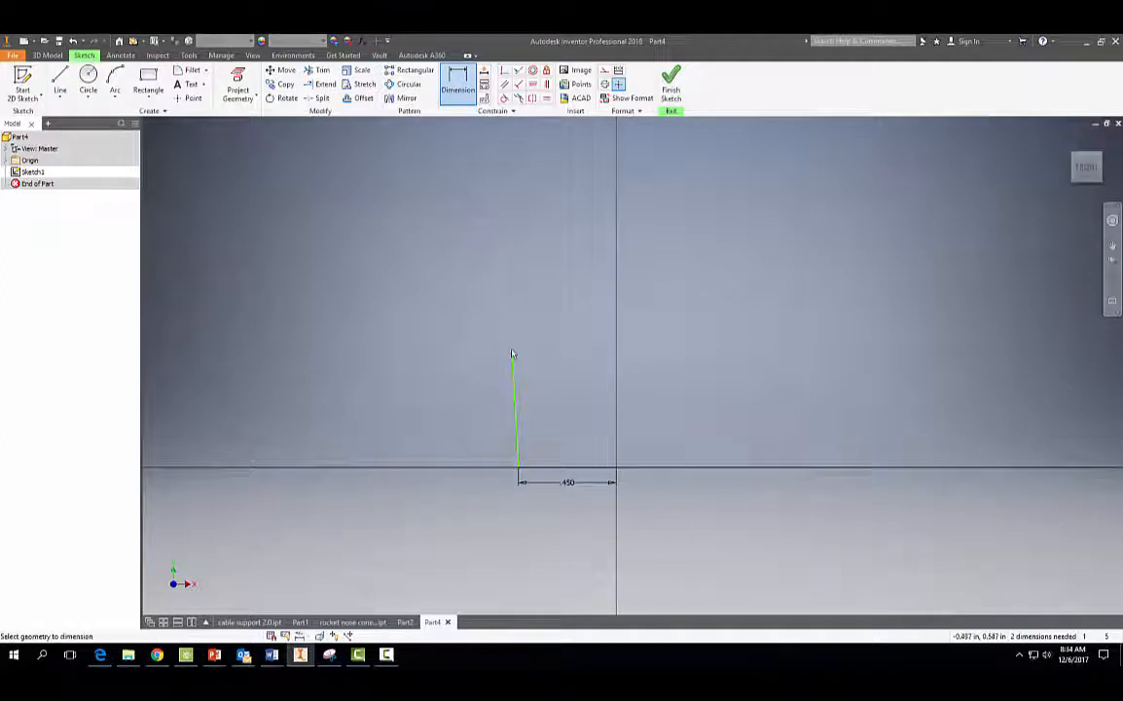
pyautogui.click(515, 404)
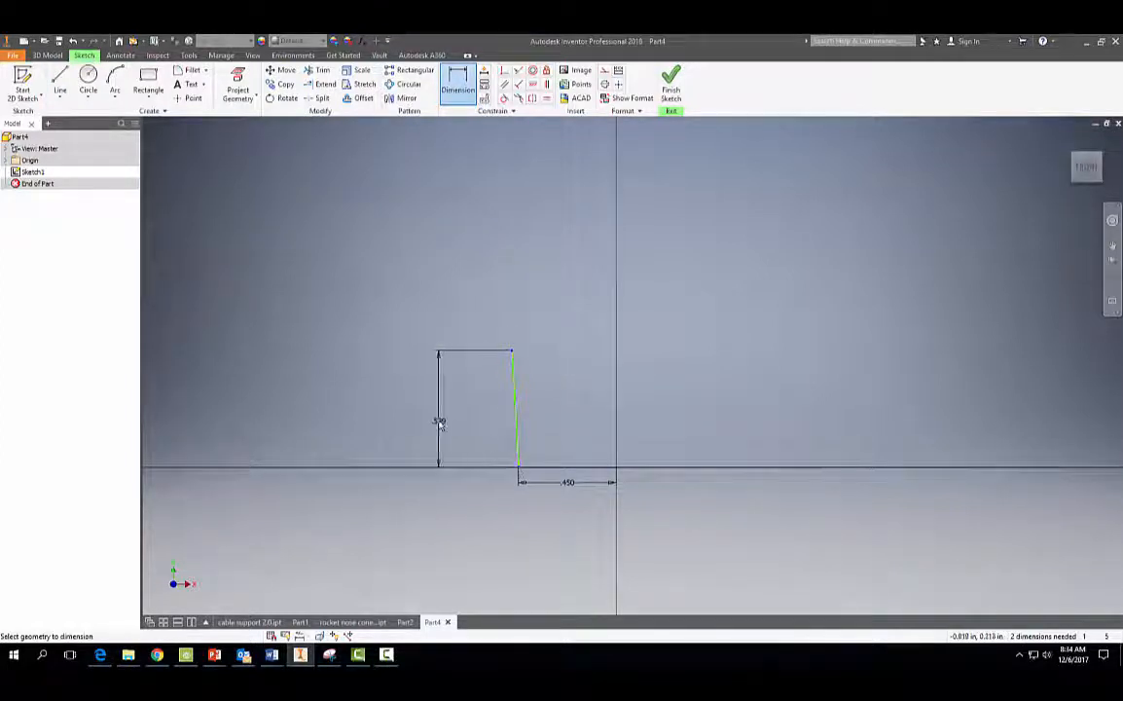
pyautogui.click(440, 424)
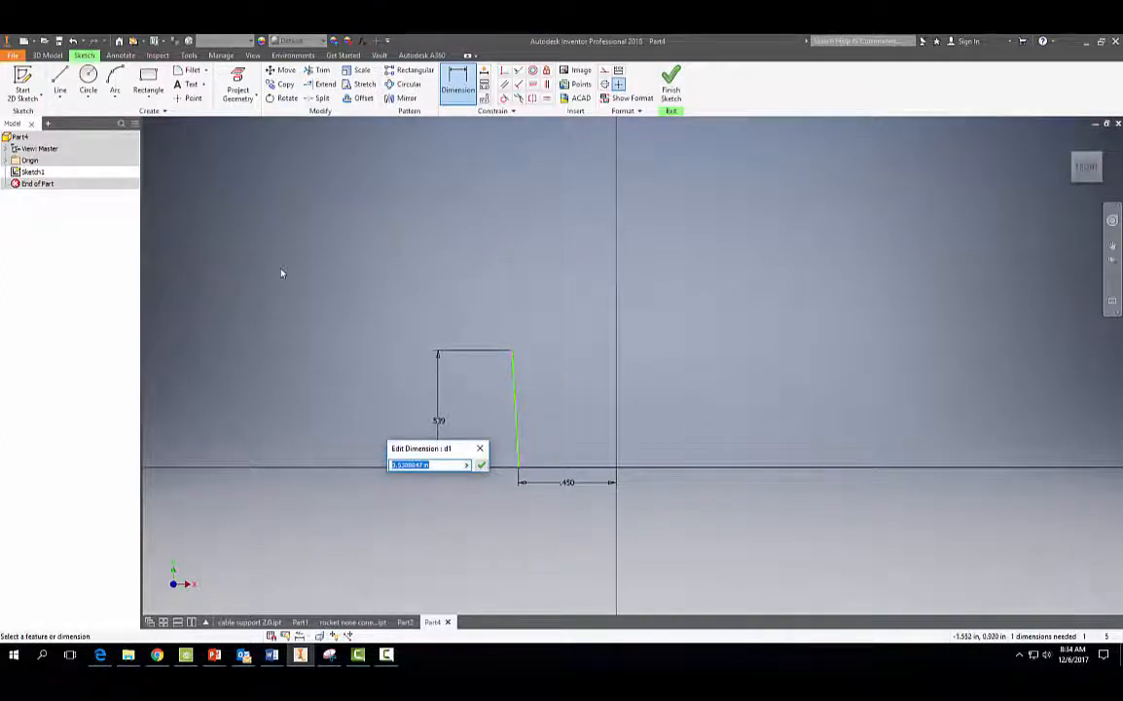
pyautogui.write('.3')
pyautogui.press('Return')
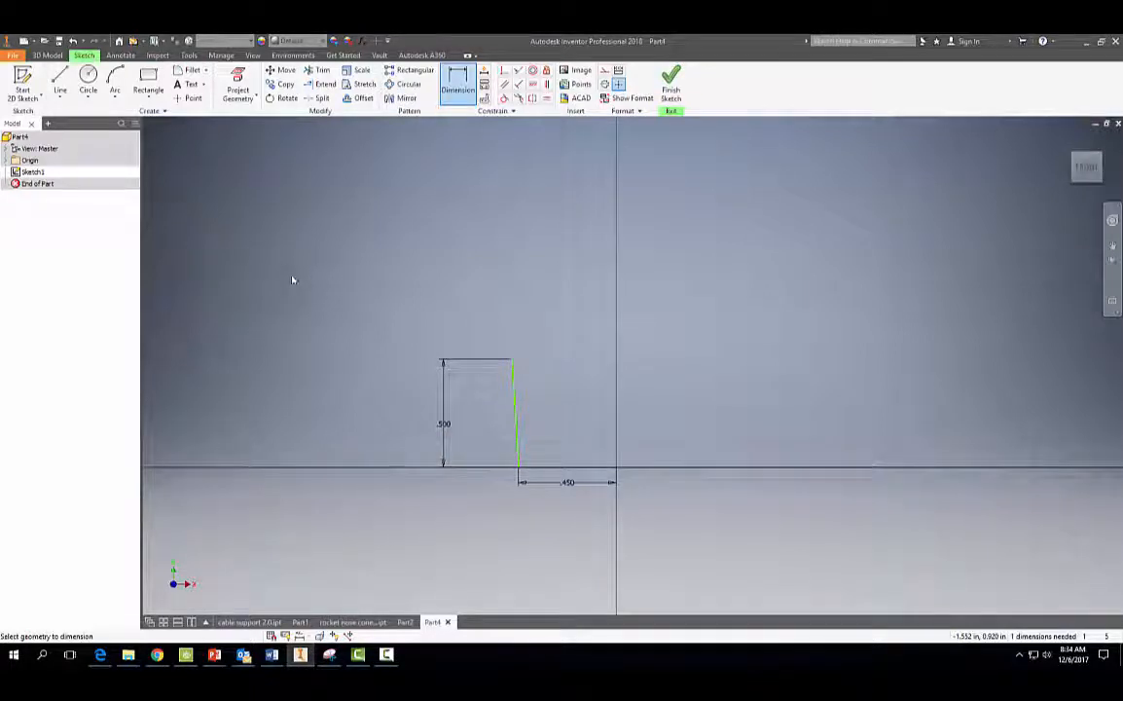
# Dimension the horizontal offset between the slanted line's endpoints as 0.03 in
pyautogui.click(514, 370)
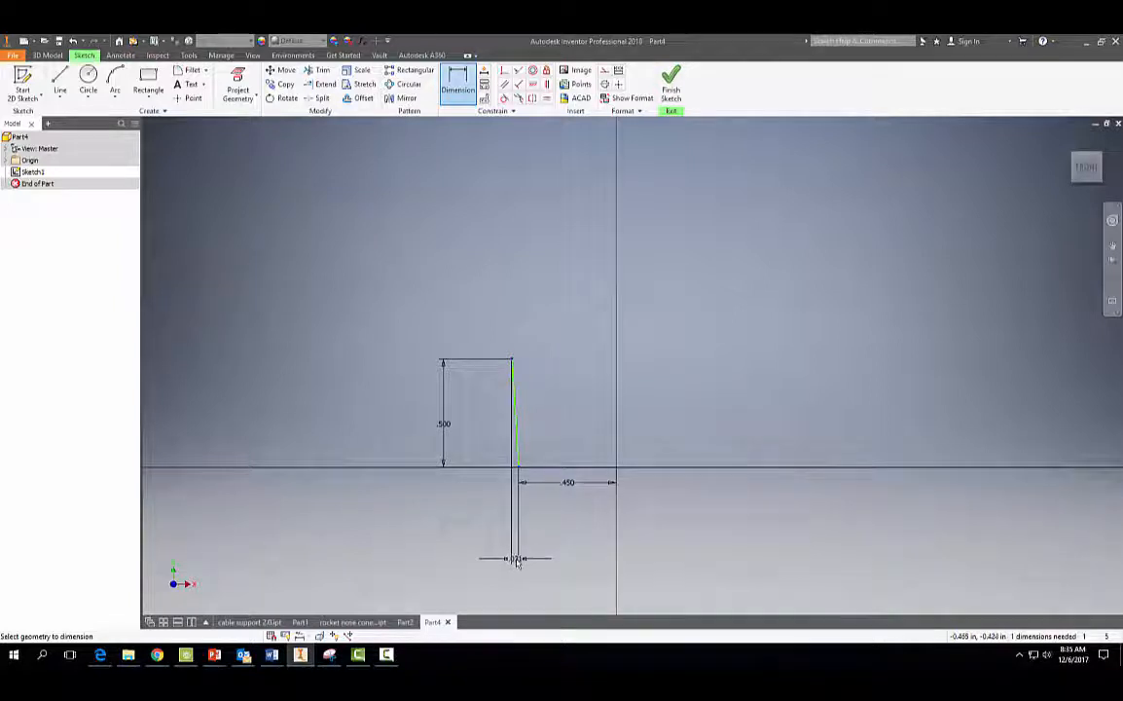
pyautogui.click(516, 560)
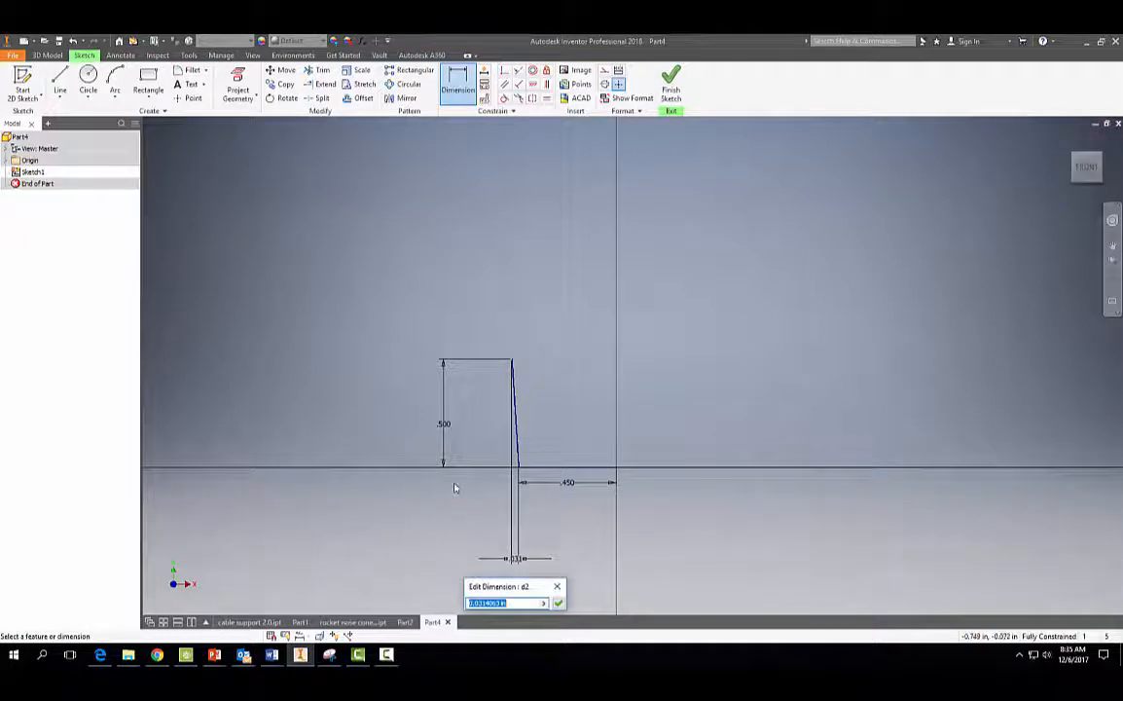
pyautogui.write('03')
pyautogui.press('Return')
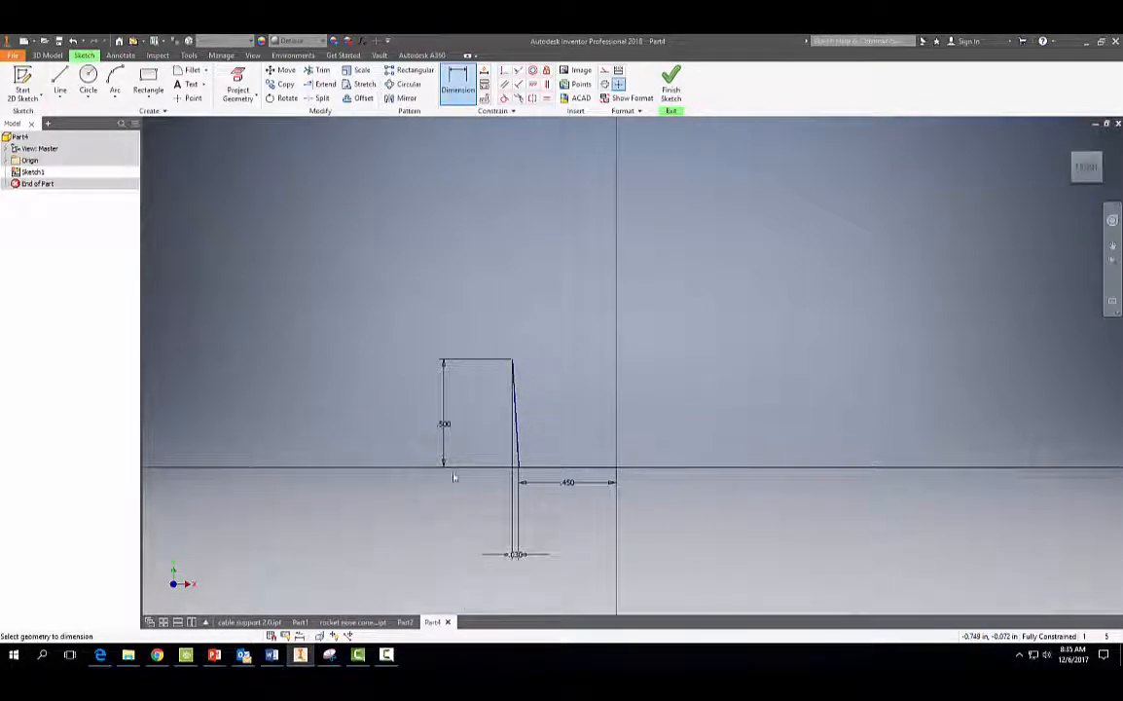
# Draw a 0.05 in horizontal line outward from the slanted line's upper end
pyautogui.click(59, 83)
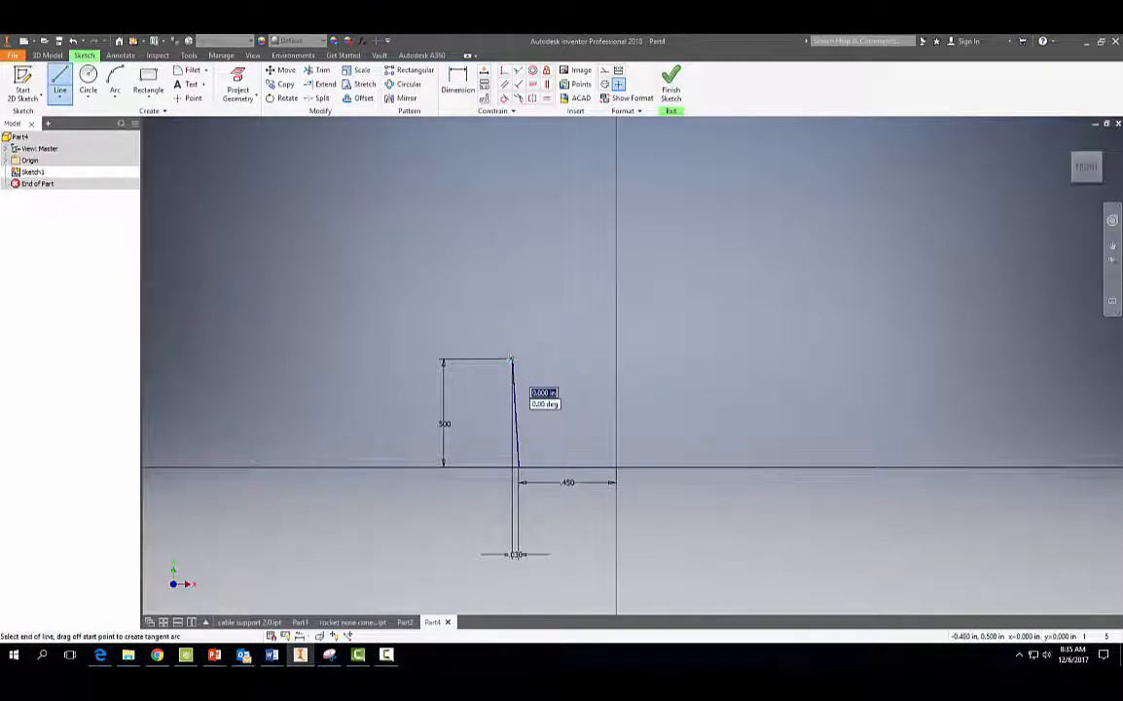
pyautogui.click(512, 358)
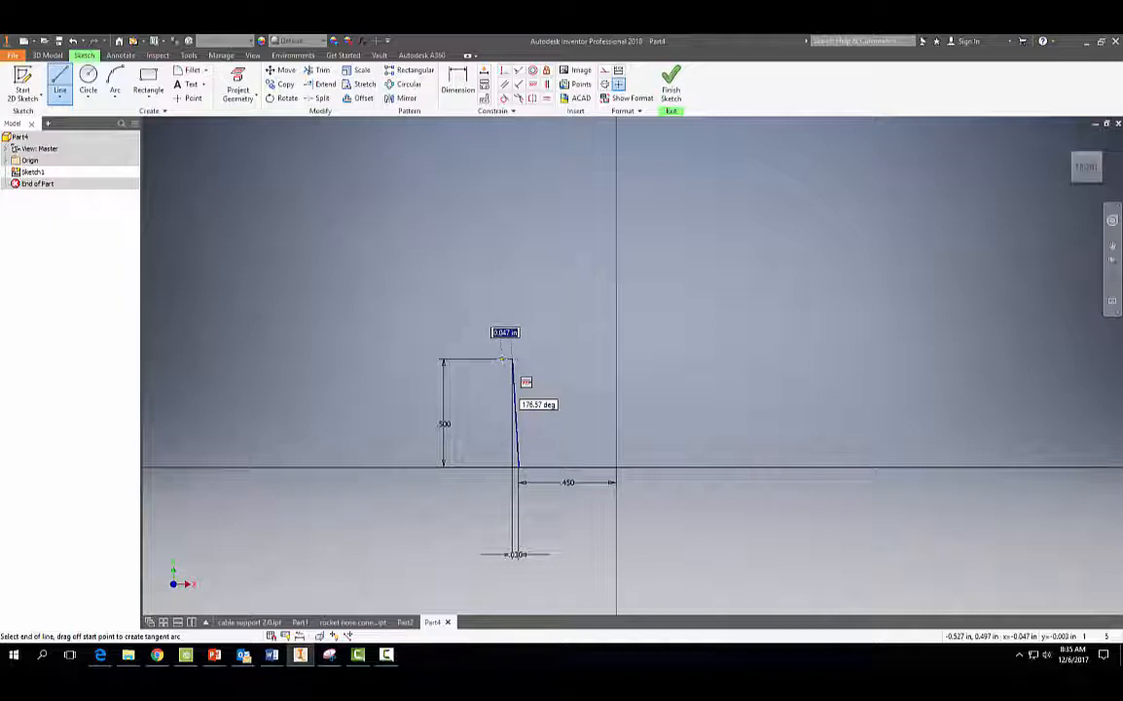
pyautogui.write('.03')
pyautogui.press('Return')
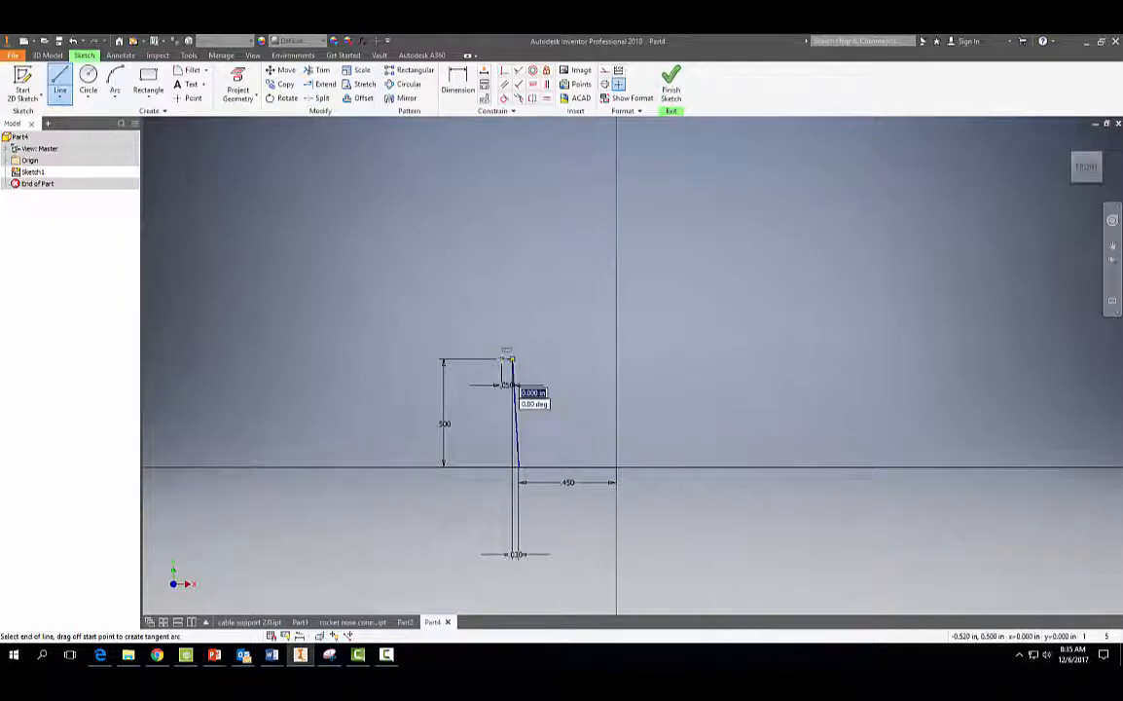
pyautogui.moveTo(501, 276); pyautogui.dragTo(505, 439, button='middle')
pyautogui.press('Escape')
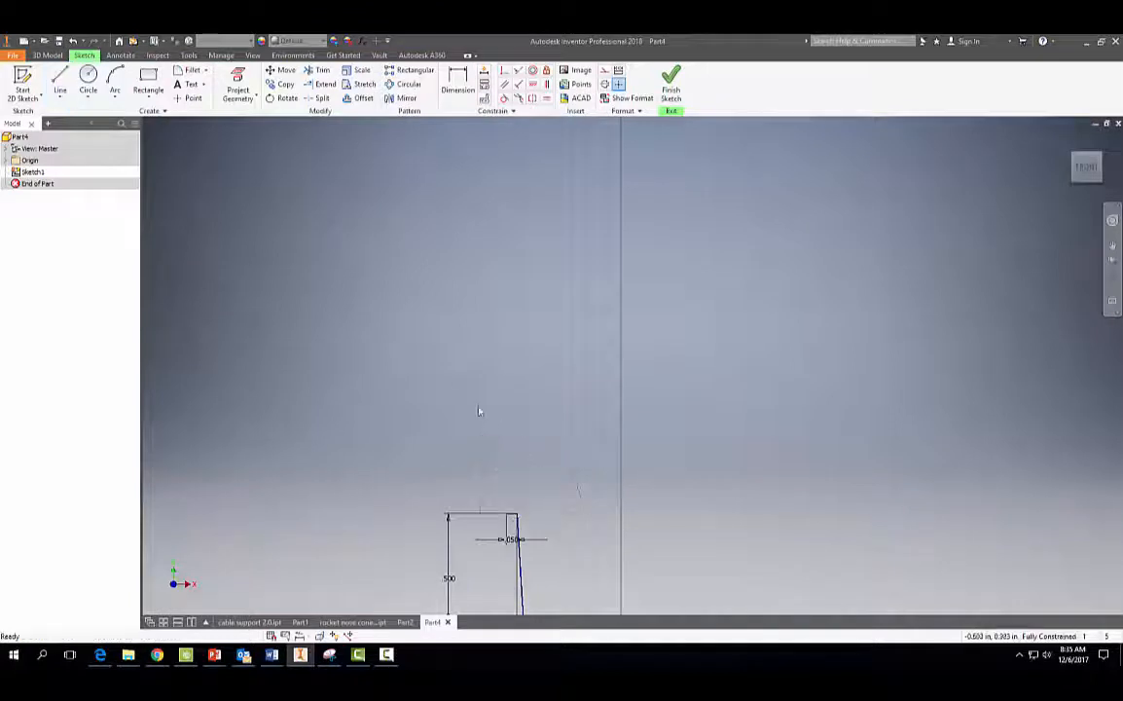
# Draw a three-point arc from the short line's outer end up towards the vertical axis, chord about 2.76 in, radius about 9.65 in, bulging outward
pyautogui.click(113, 83)
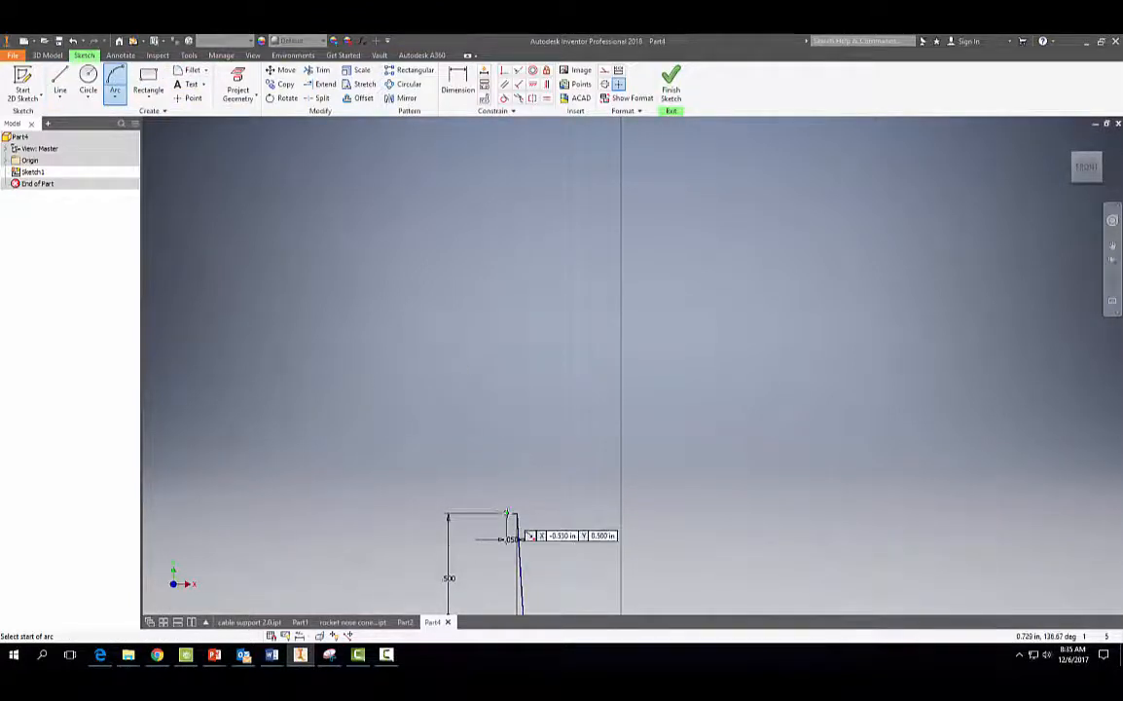
pyautogui.click(506, 513)
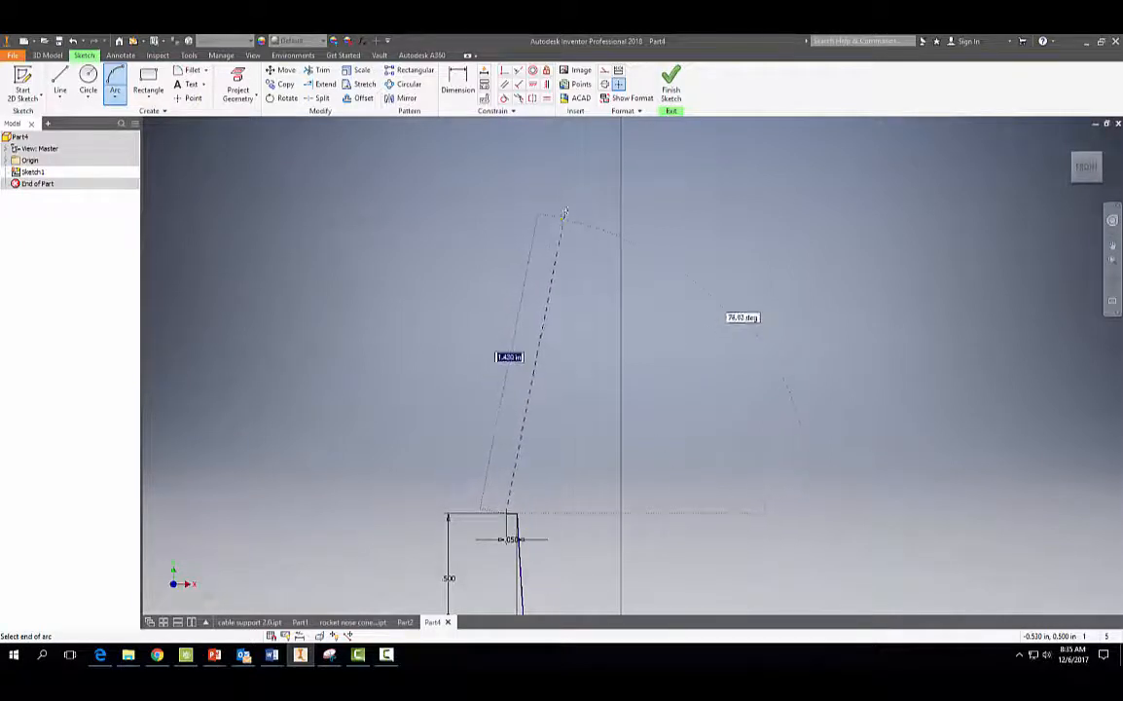
pyautogui.scroll(4, 541, 216)
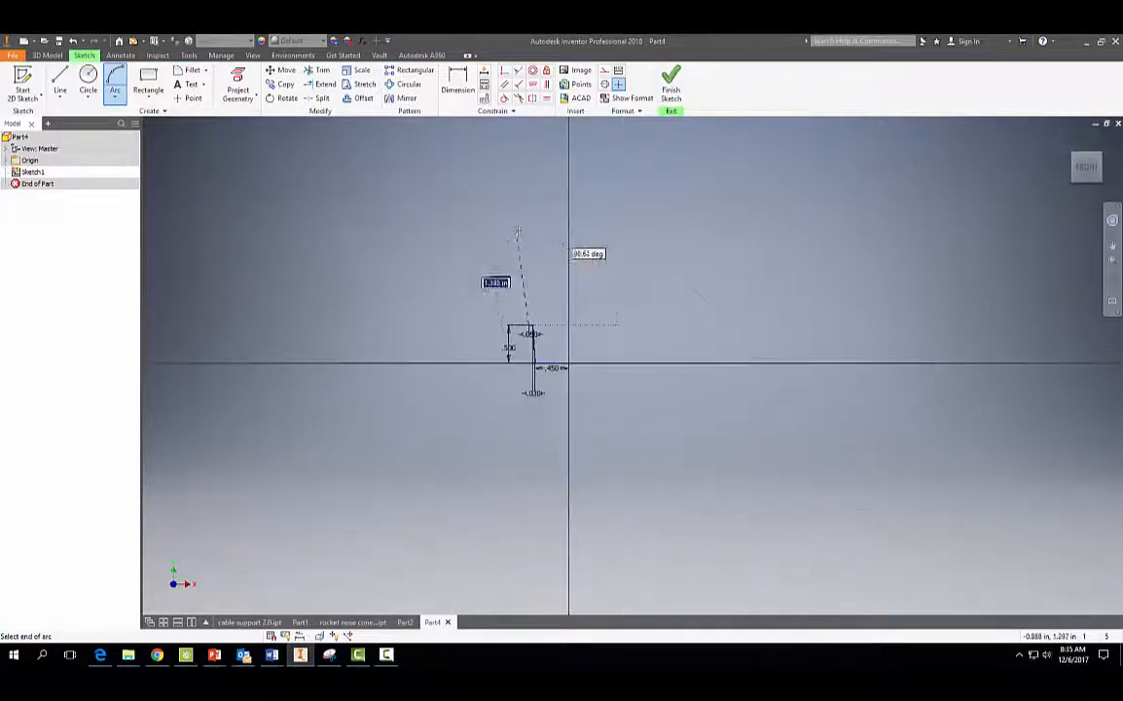
pyautogui.moveTo(517, 232); pyautogui.dragTo(521, 386, button='middle')
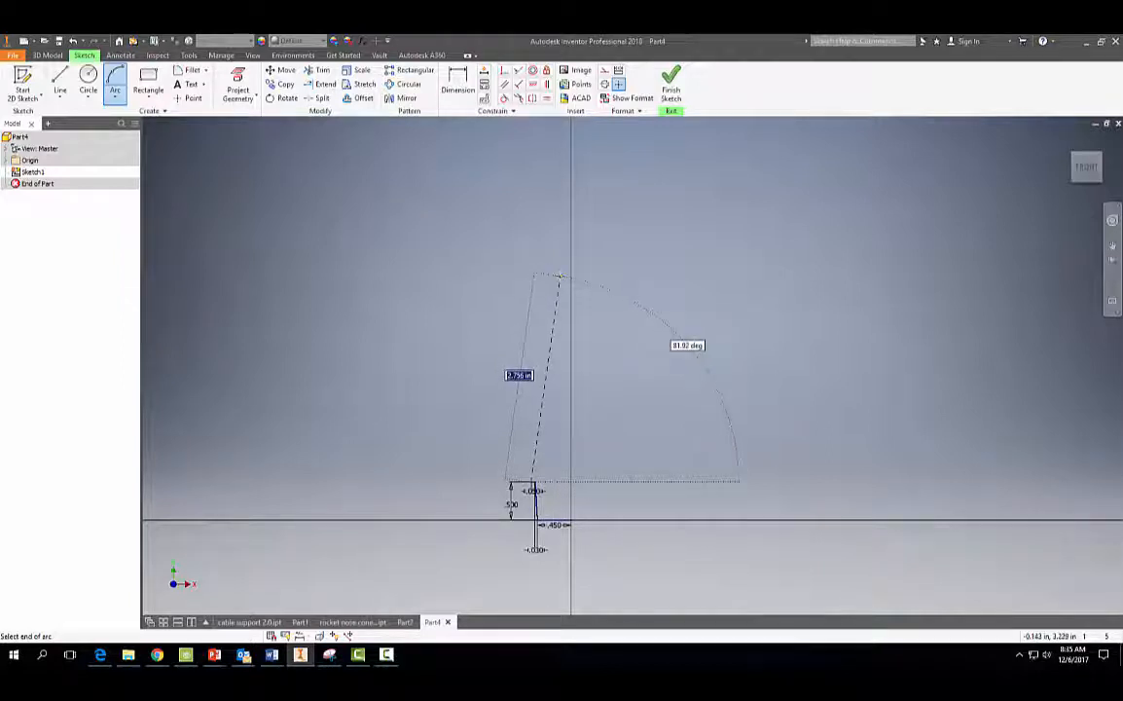
pyautogui.click(560, 277)
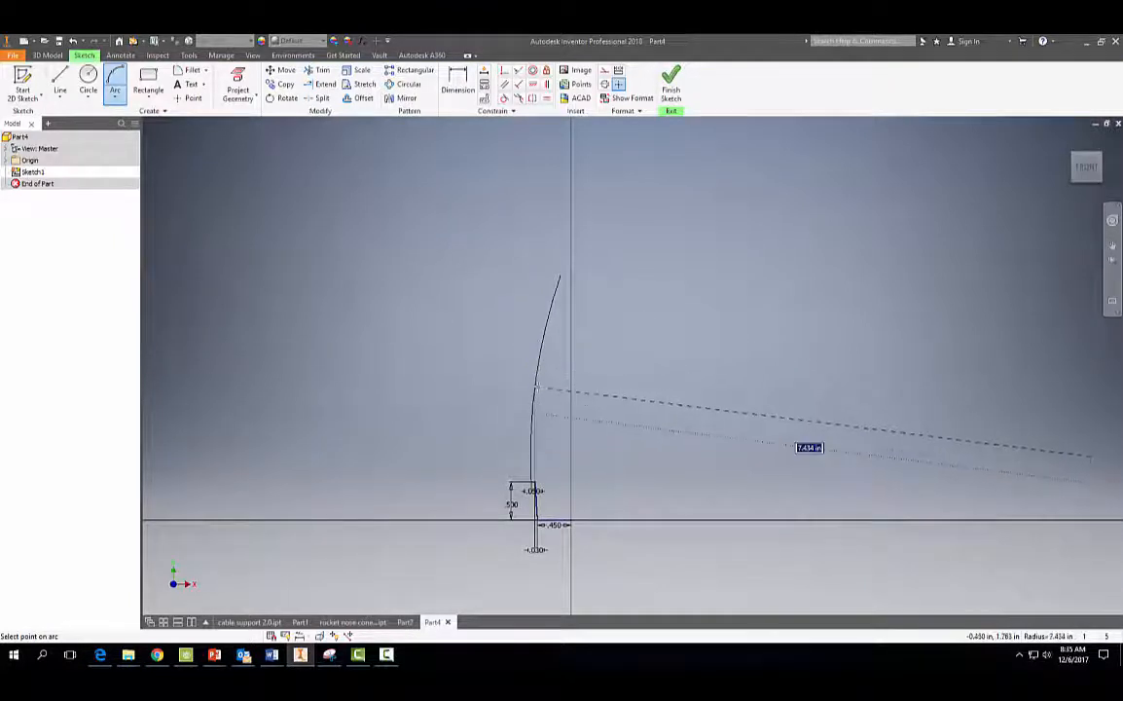
pyautogui.click(885, 453)
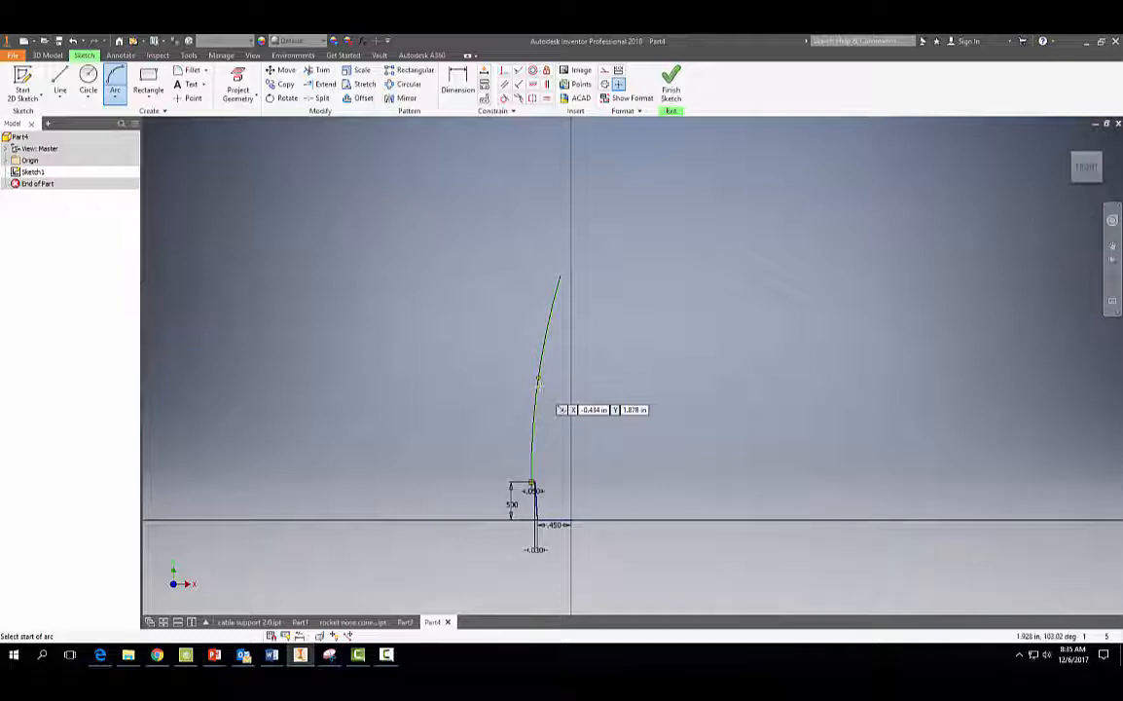
pyautogui.press('Escape')
# Dimension the arc's radius as 7.87 in
pyautogui.press('d')
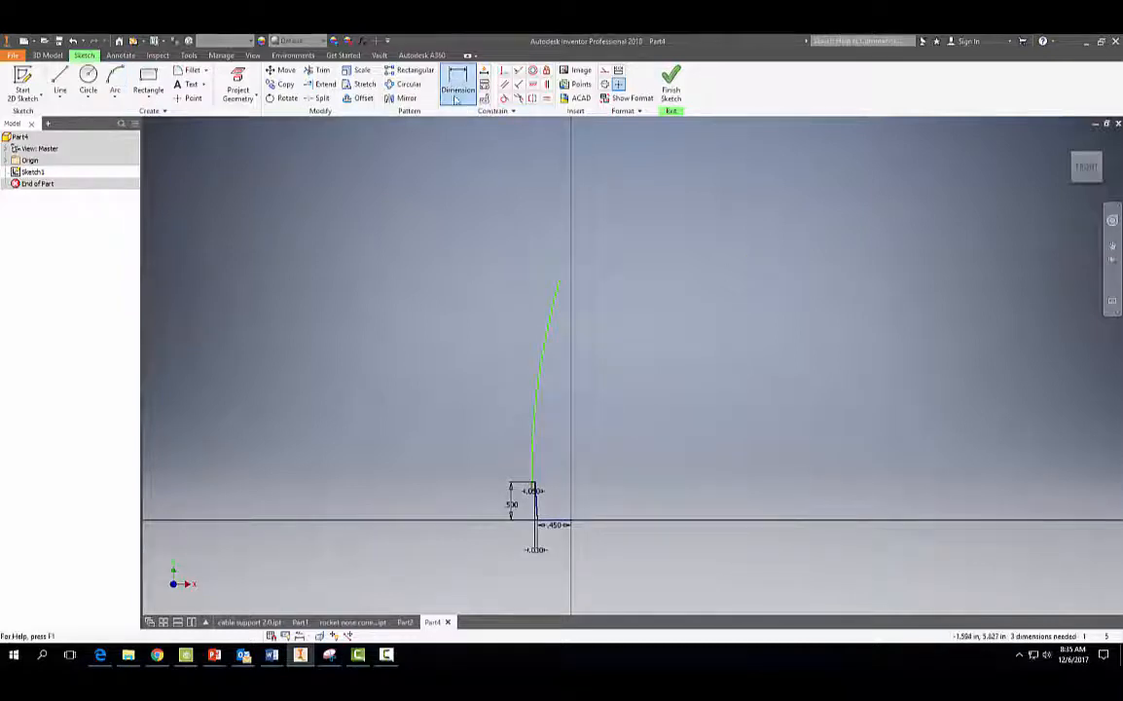
pyautogui.click(543, 383)
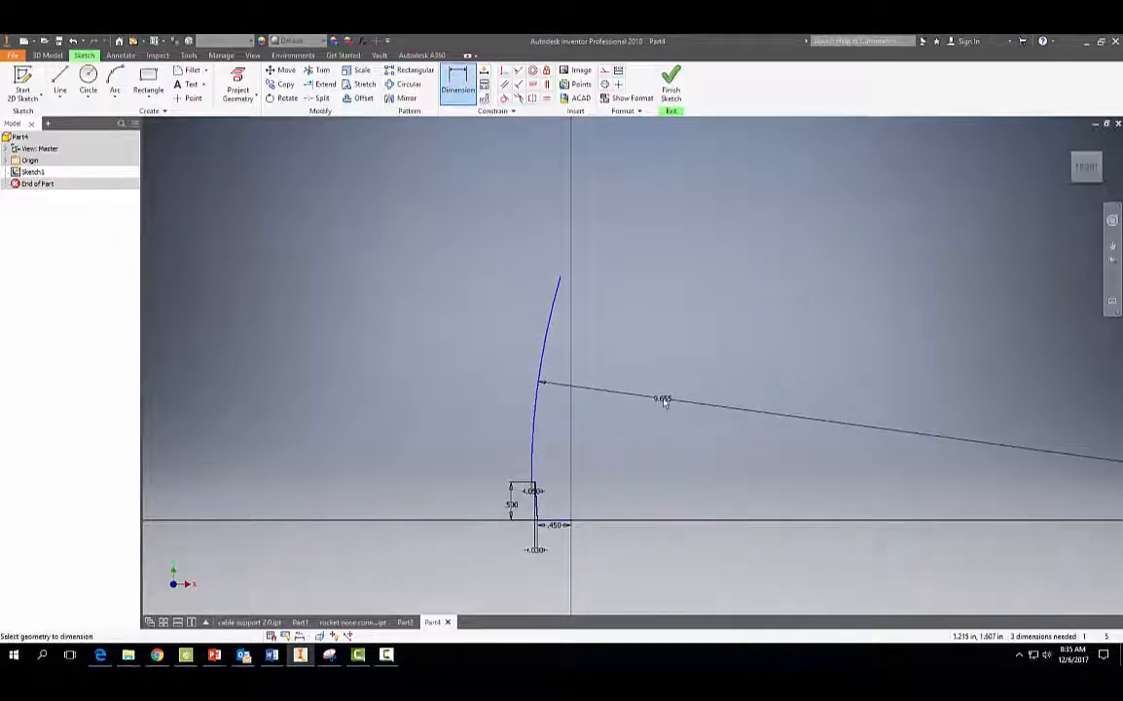
pyautogui.click(664, 401)
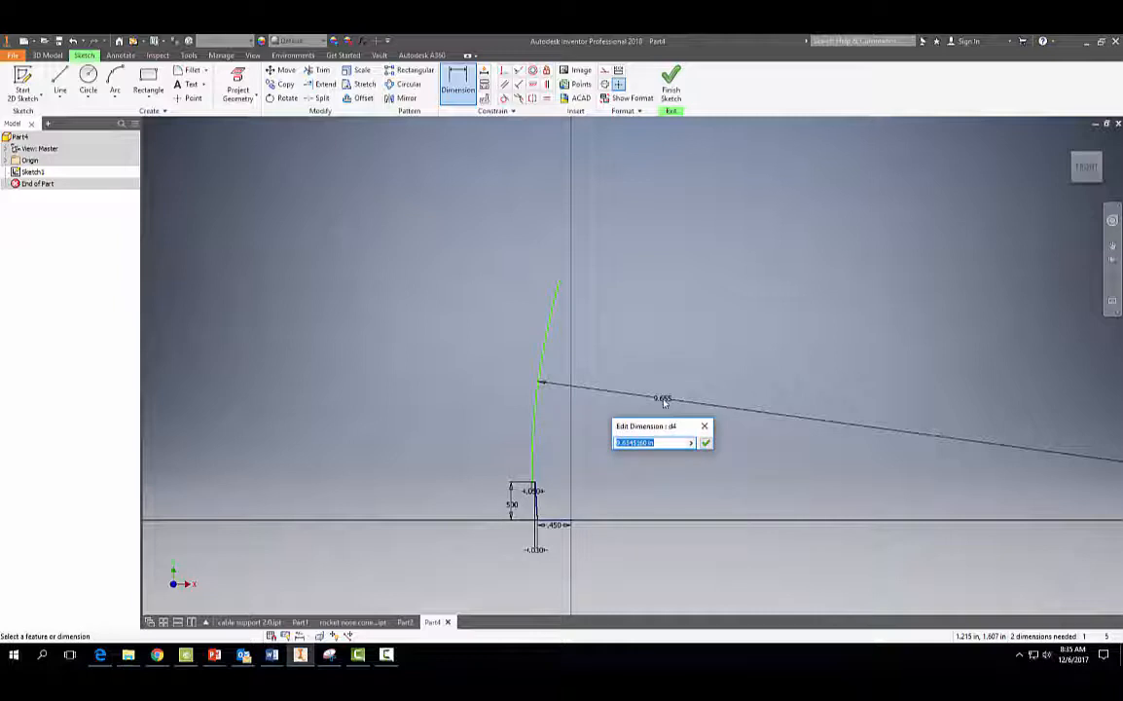
pyautogui.write('7.87')
pyautogui.press('Return')
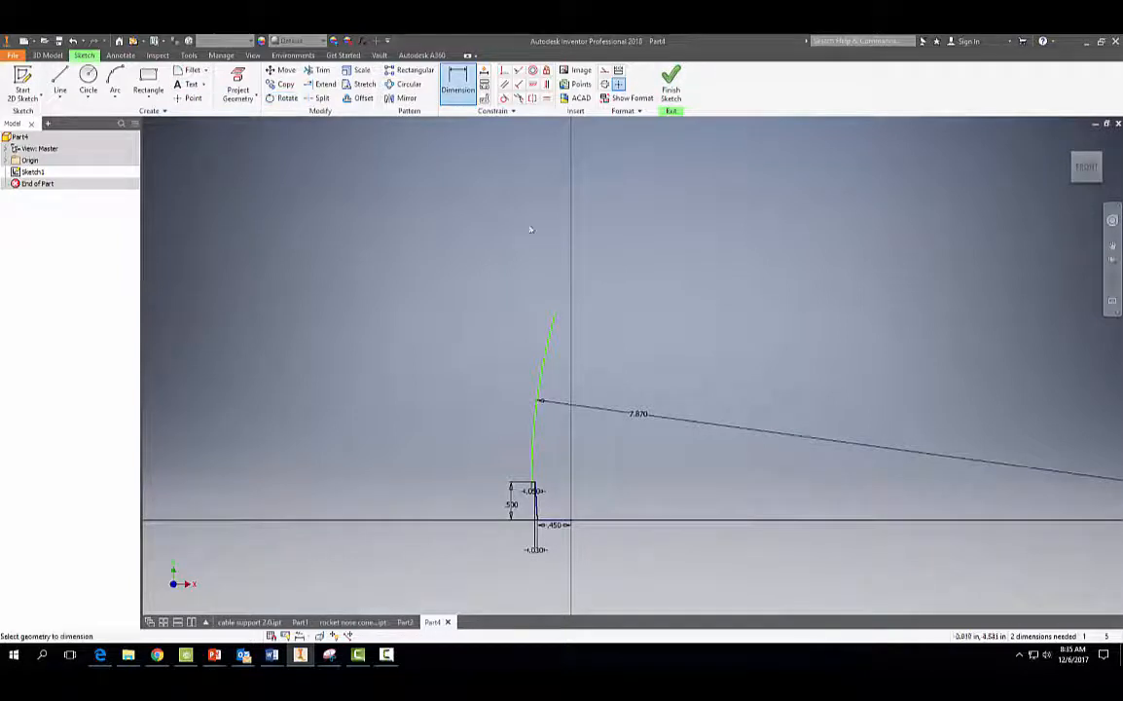
# Dimension the vertical height from the short horizontal line to the arc's upper end as 2.5 in
pyautogui.click(555, 315)
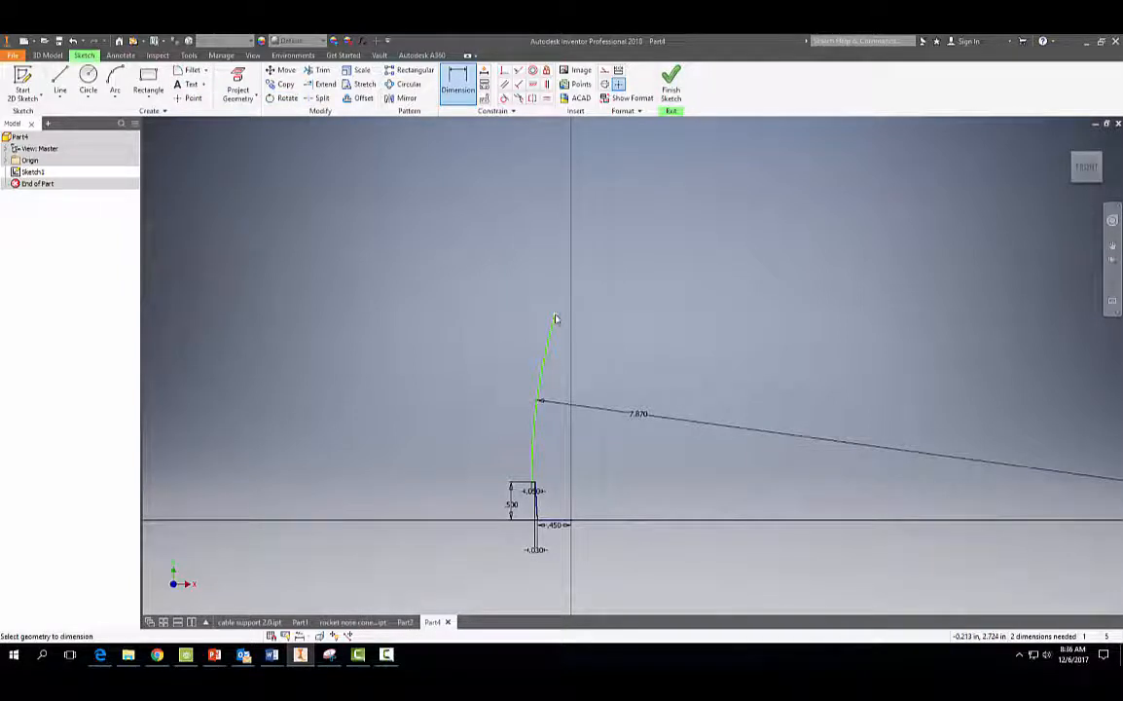
pyautogui.click(535, 482)
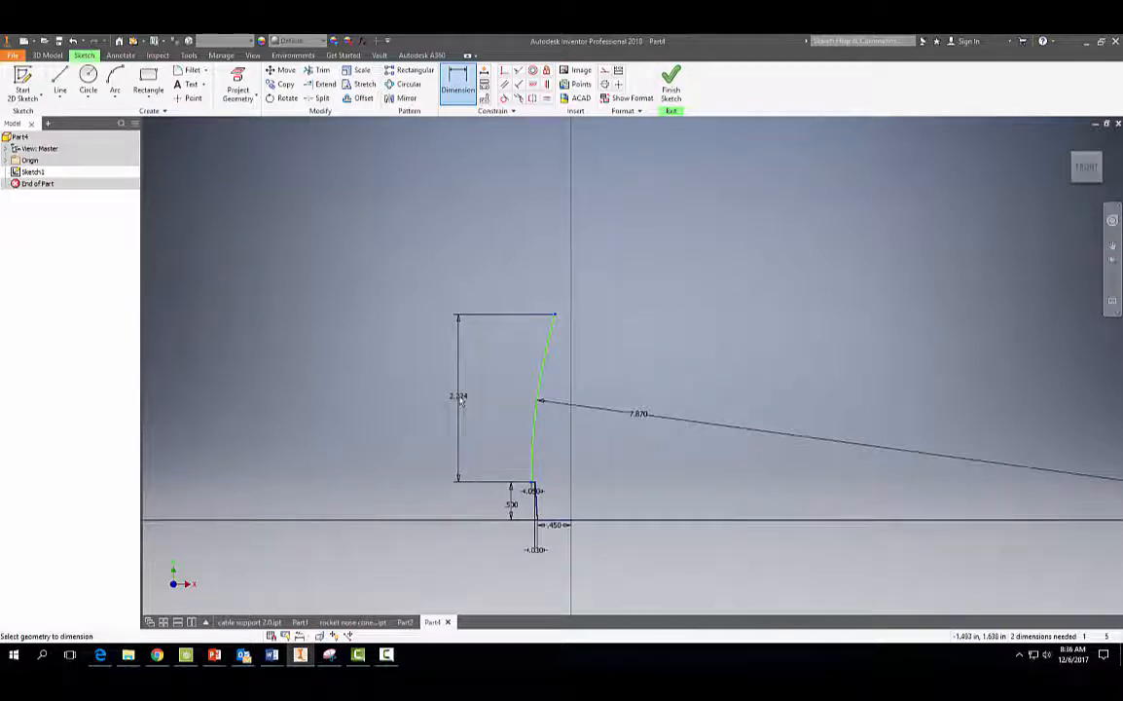
pyautogui.click(461, 401)
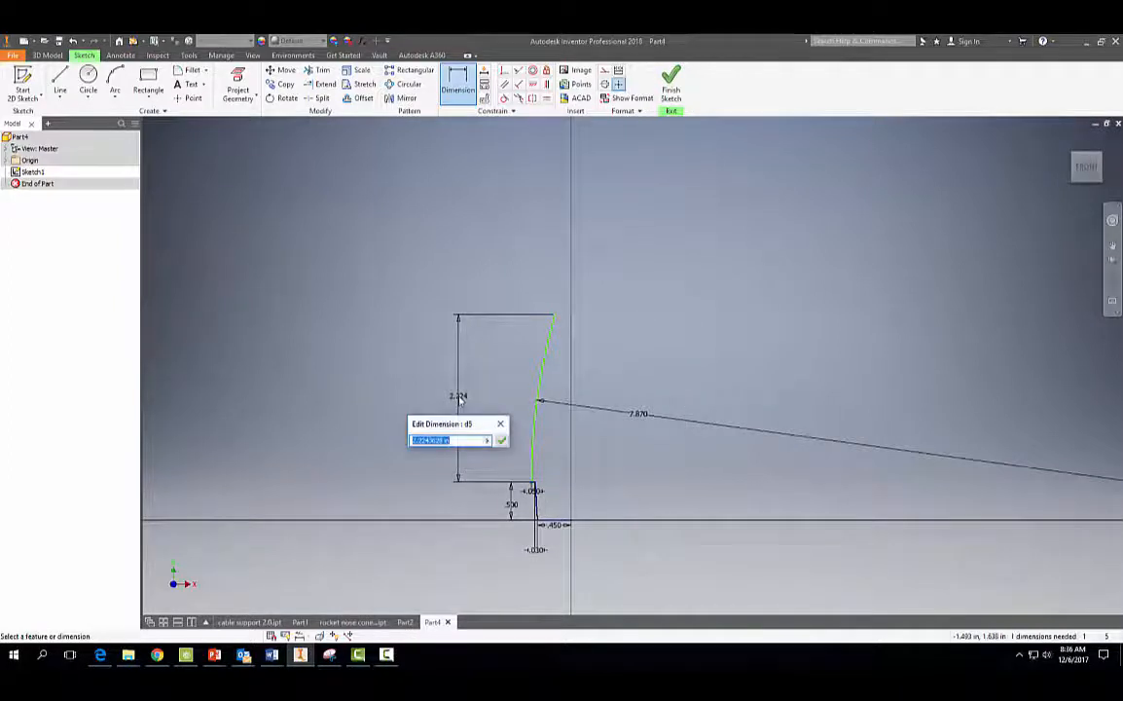
pyautogui.write('2.5')
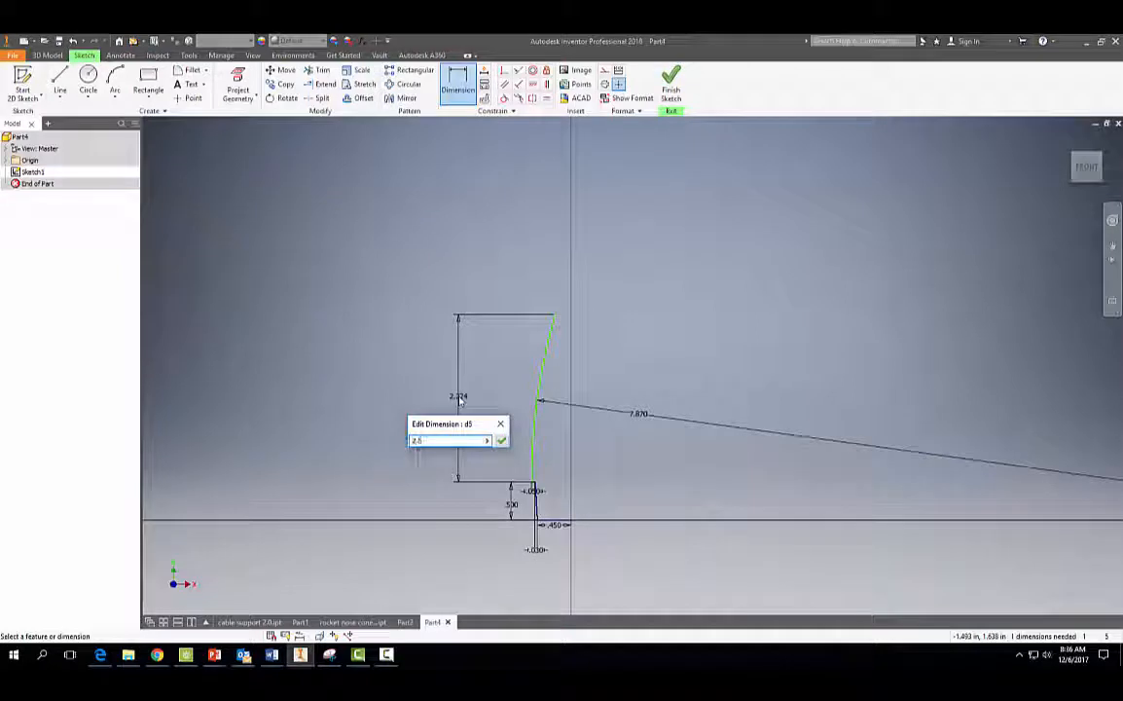
pyautogui.press('Return')
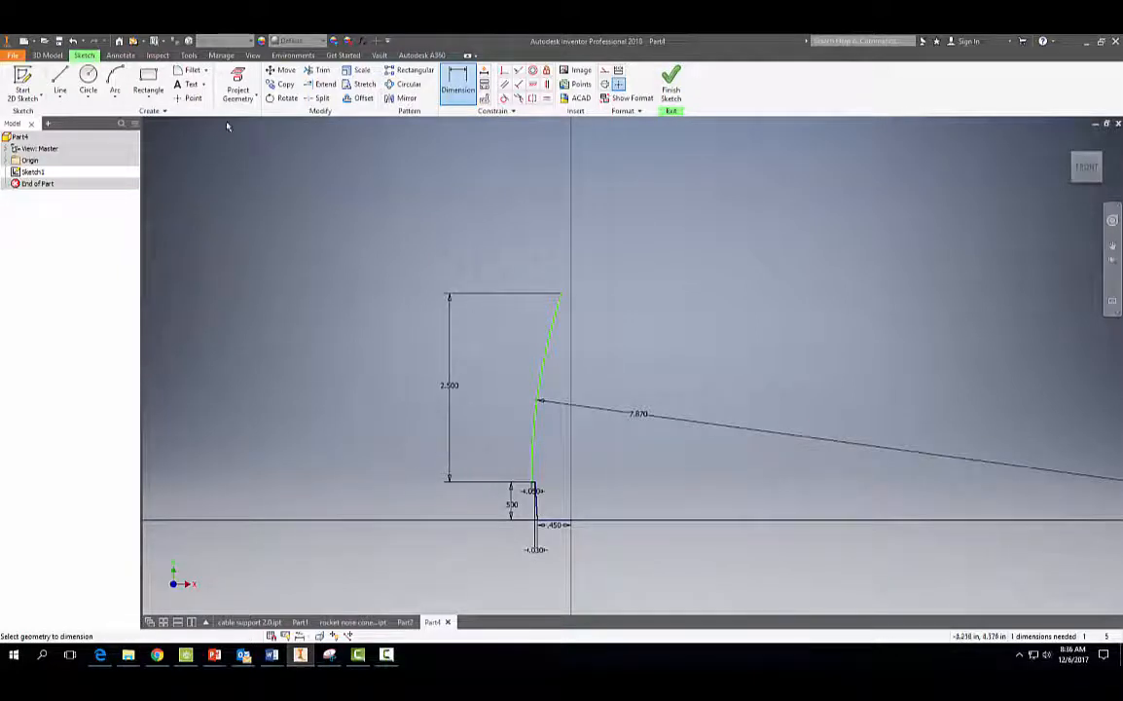
# Draw a horizontal line about 0.13 in long from the arc's upper end to the vertical axis
pyautogui.click(59, 82)
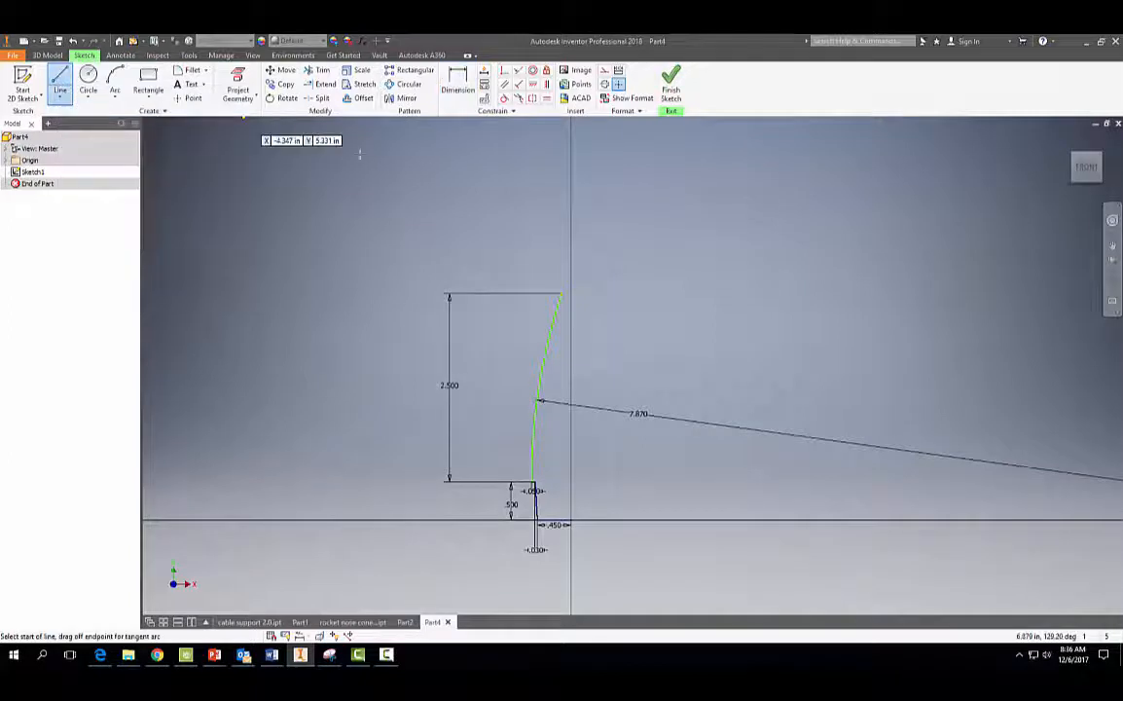
pyautogui.click(561, 292)
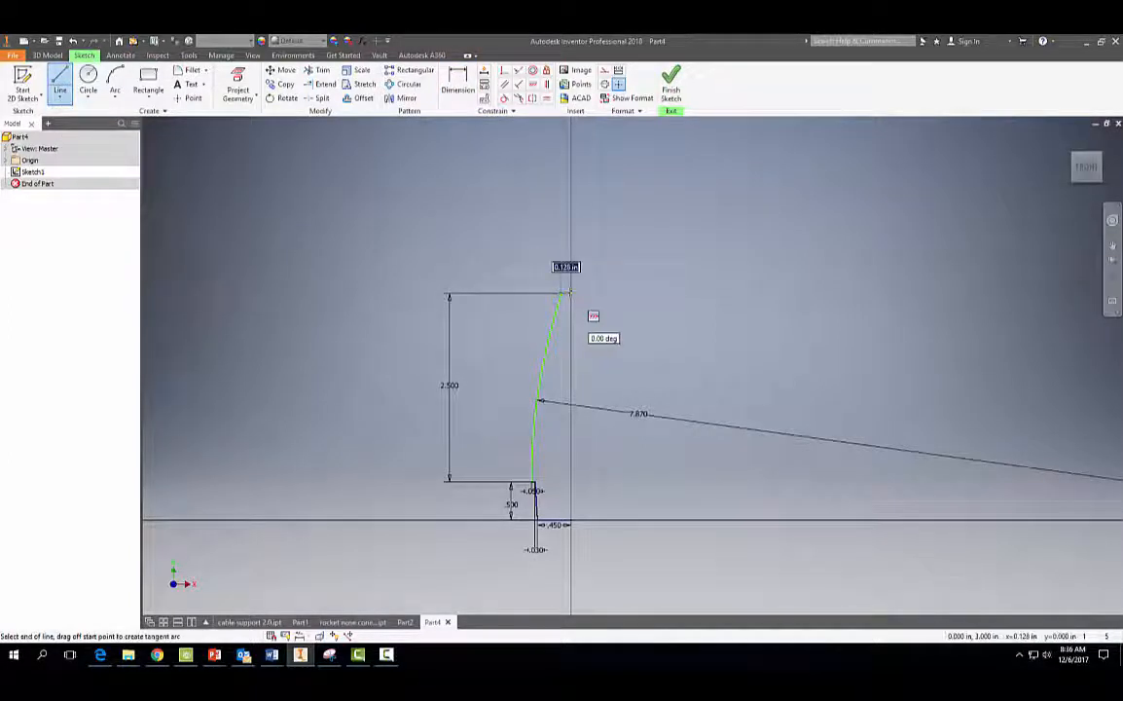
pyautogui.scroll(2, 572, 293)
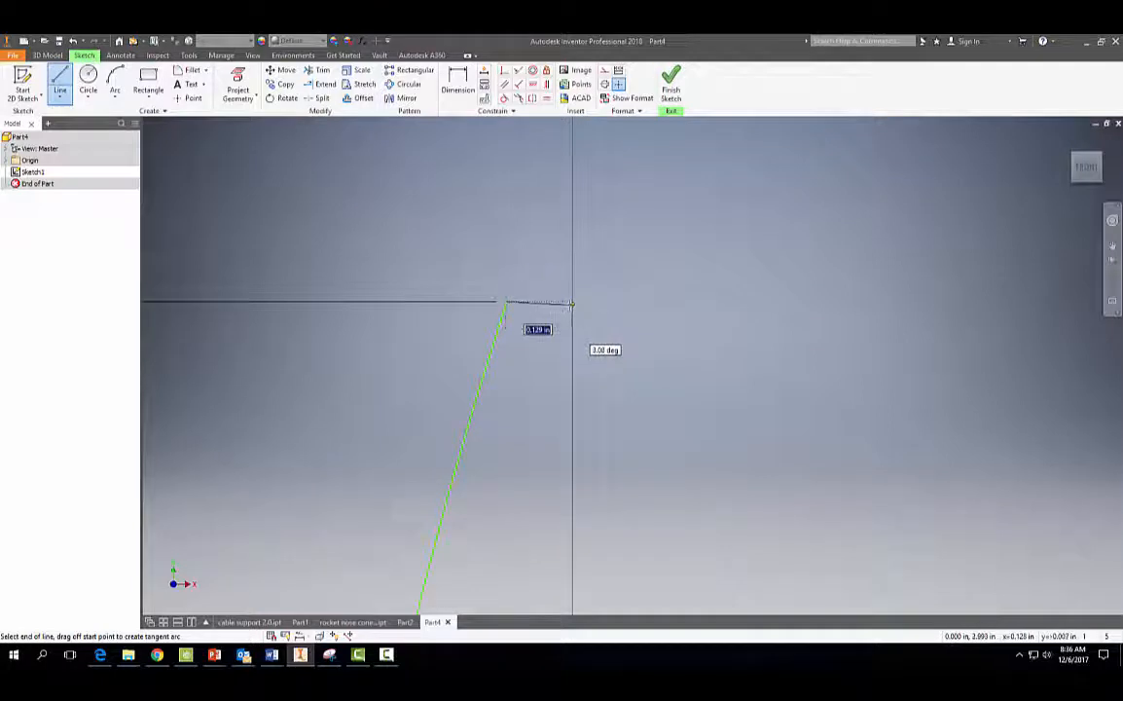
pyautogui.click(572, 301)
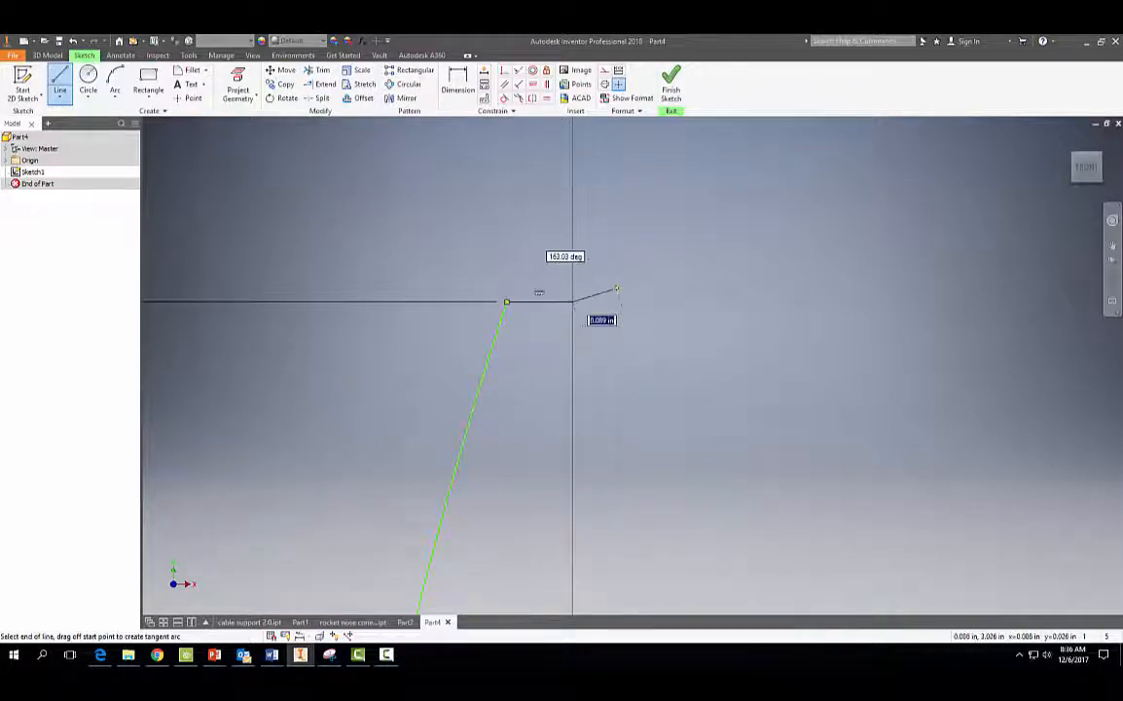
pyautogui.press('Escape')
# Dimension the horizontal distance from the arc's upper end to the vertical axis as 0.12 in
pyautogui.scroll(-5, 623, 343)
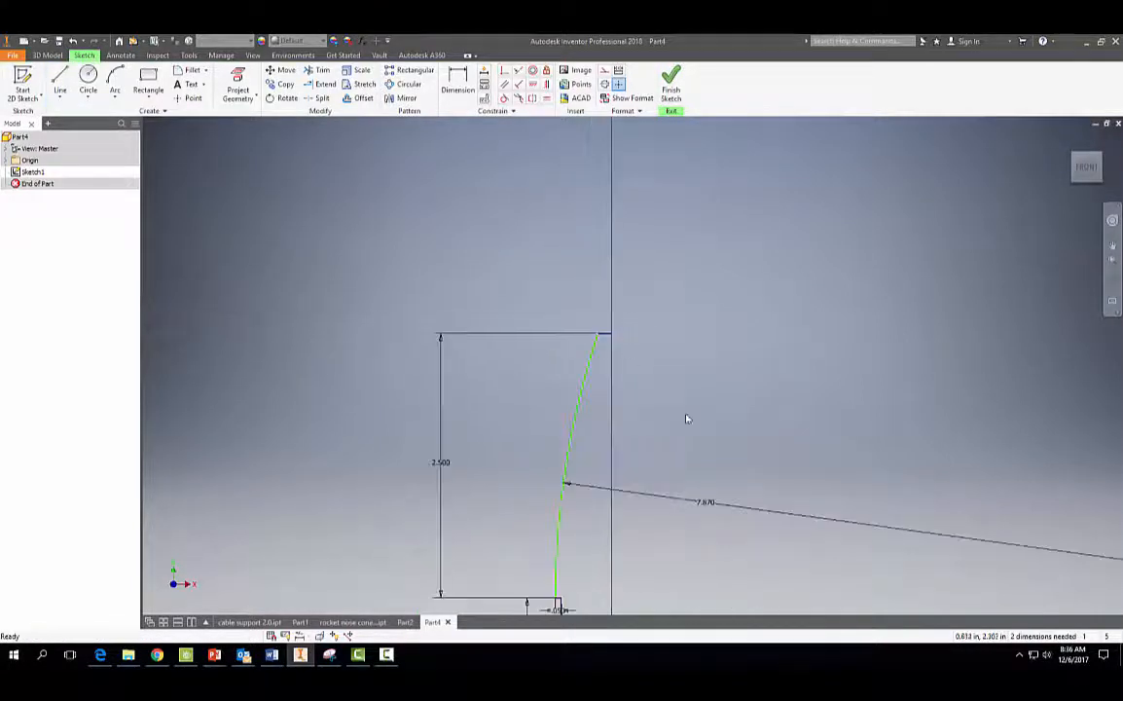
pyautogui.moveTo(687, 418); pyautogui.dragTo(677, 283, button='middle')
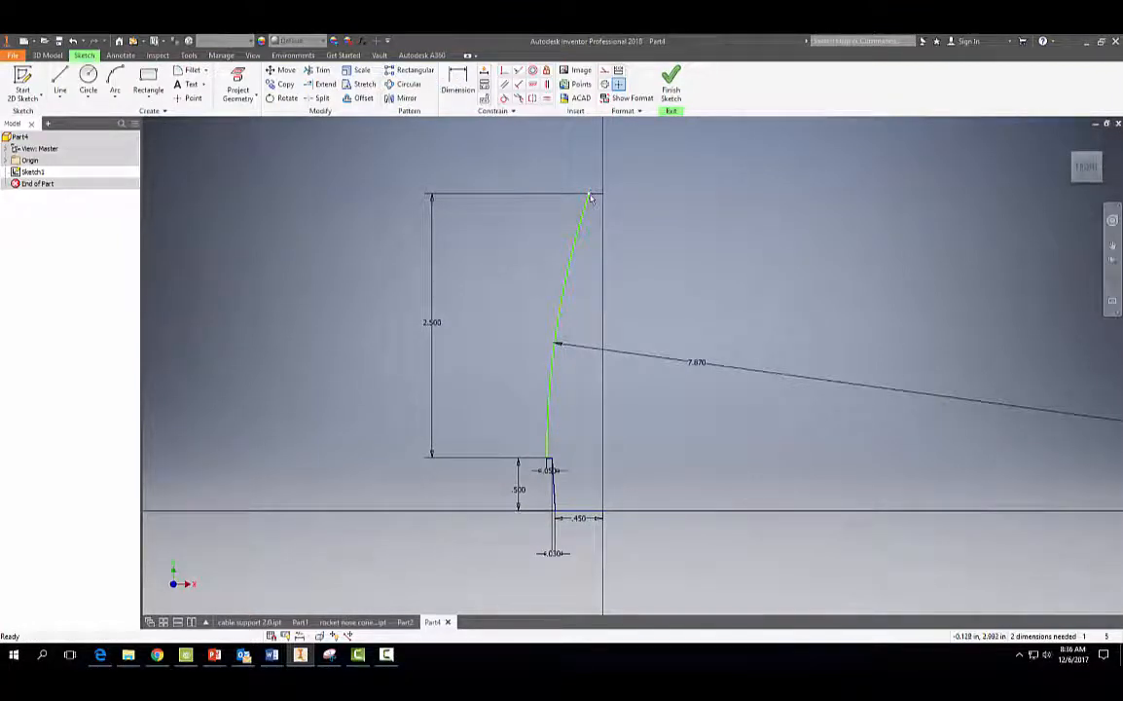
pyautogui.press('d')
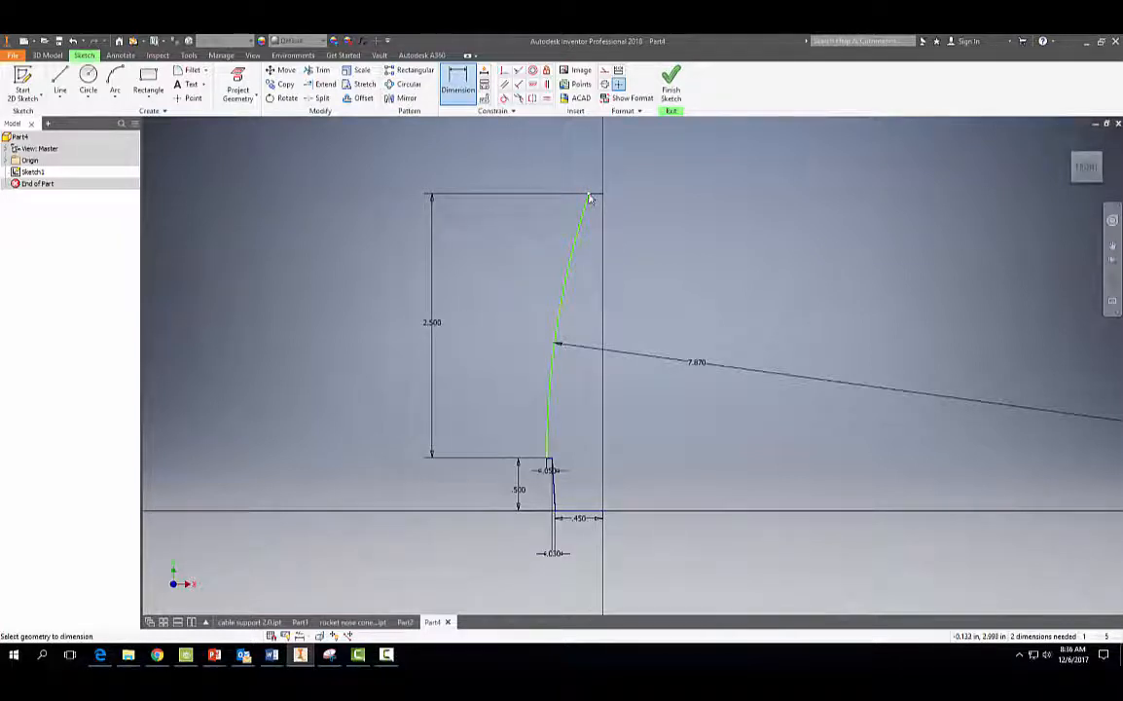
pyautogui.click(603, 296)
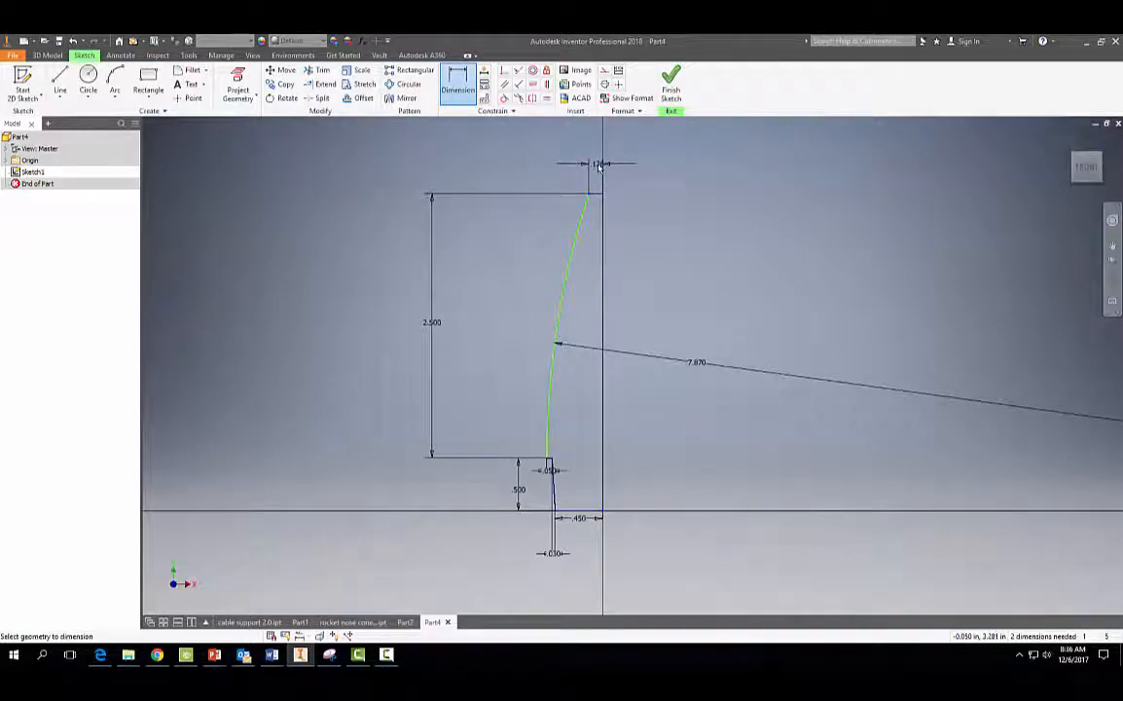
pyautogui.click(600, 166)
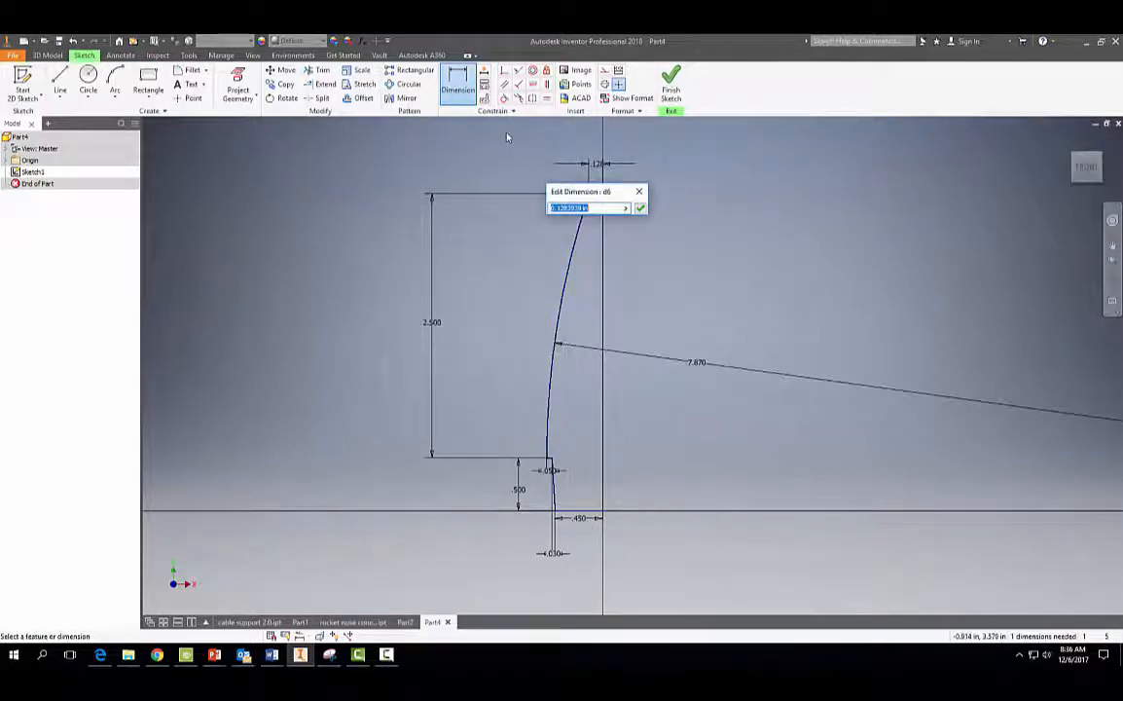
pyautogui.write('.12')
pyautogui.press('Return')
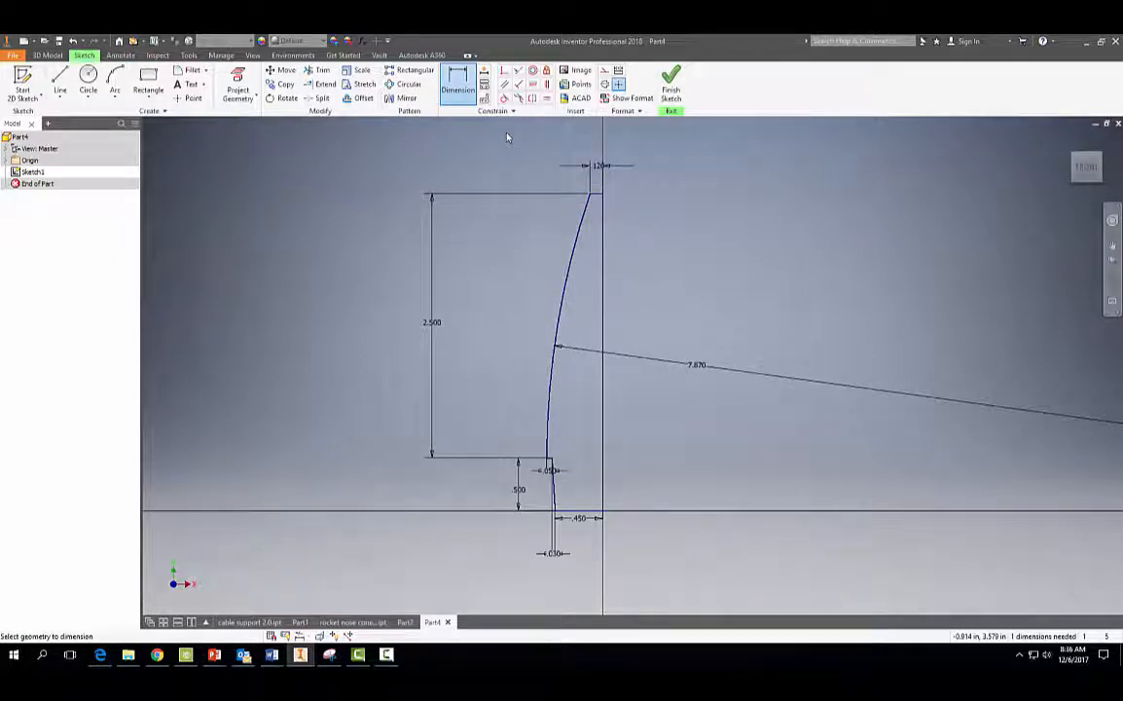
# Close the profile with a vertical line from the top line's inner end straight down to the origin
pyautogui.click(61, 83)
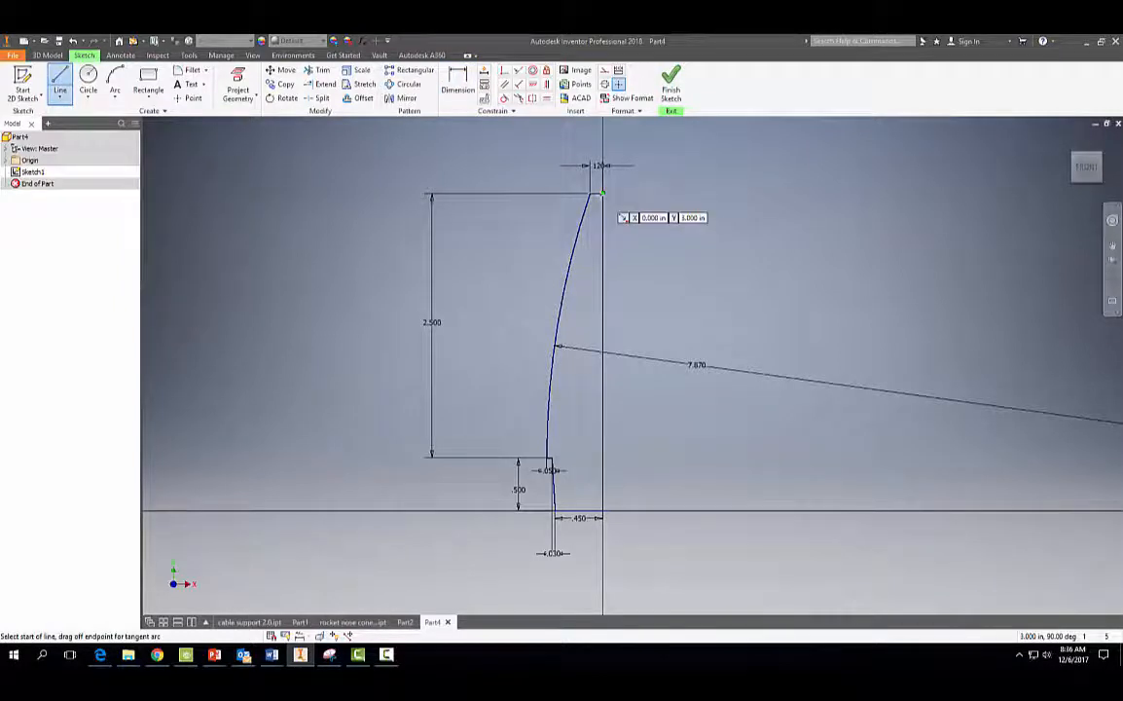
pyautogui.click(600, 193)
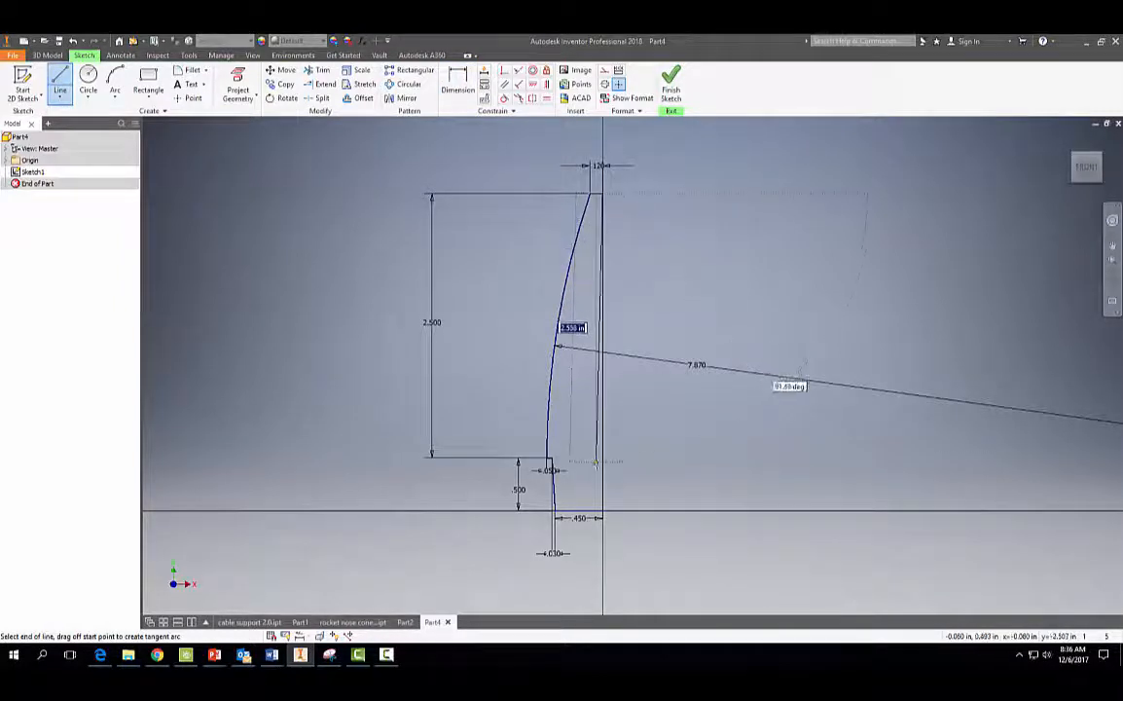
pyautogui.click(603, 510)
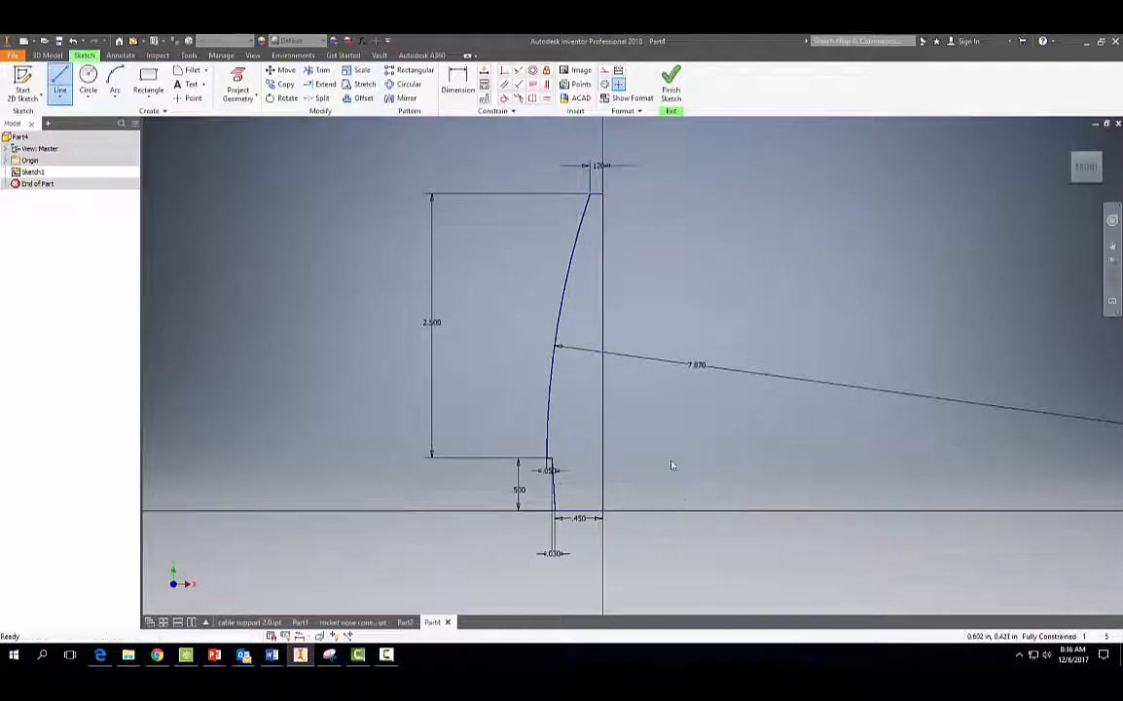
pyautogui.press('Escape')
# Finish the sketch and revolve the closed profile a full turn about its vertical line to form a solid
pyautogui.scroll(-2, 699, 336)
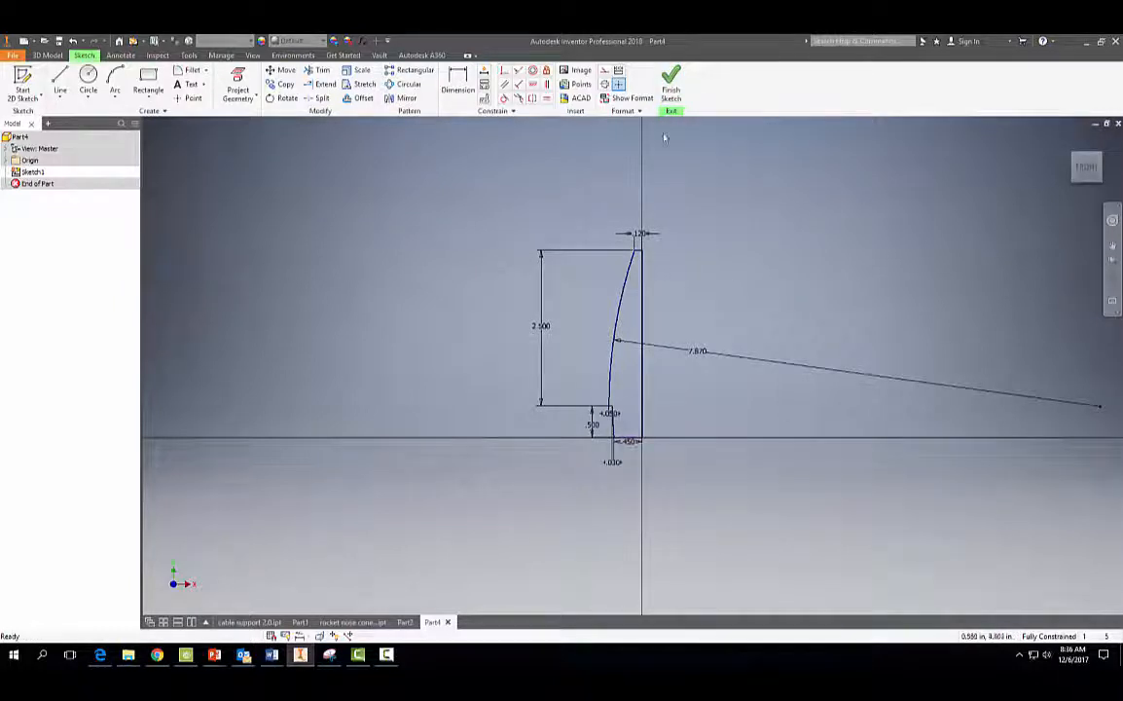
pyautogui.click(671, 86)
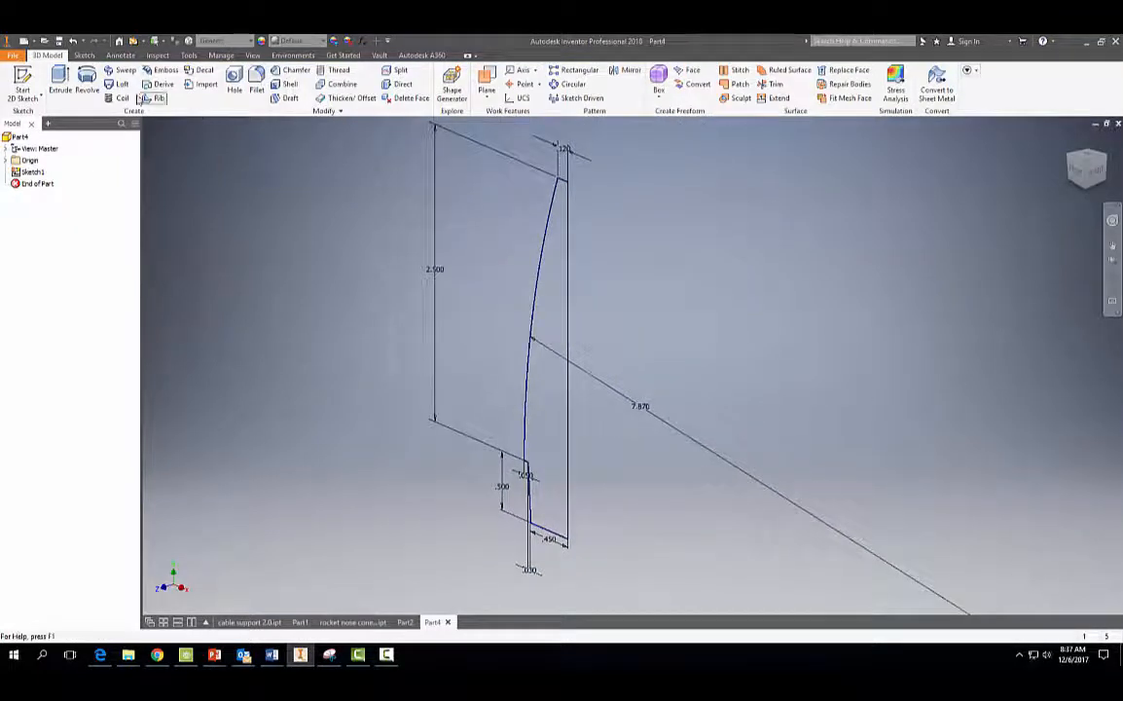
pyautogui.click(87, 82)
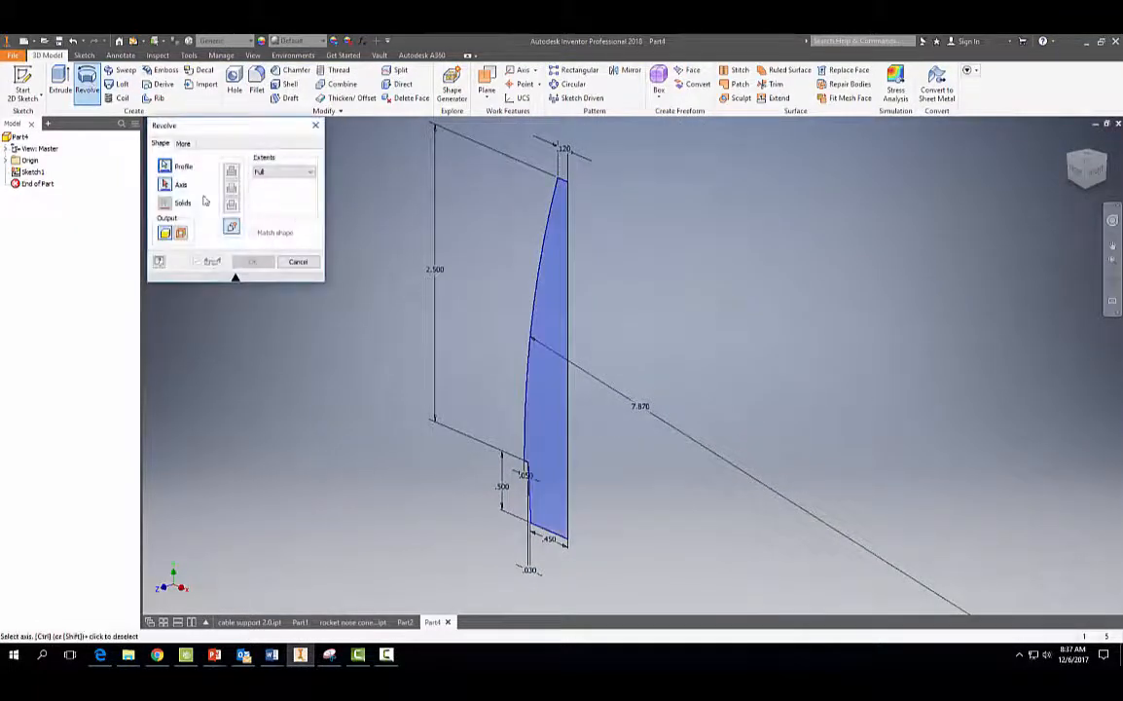
pyautogui.click(568, 314)
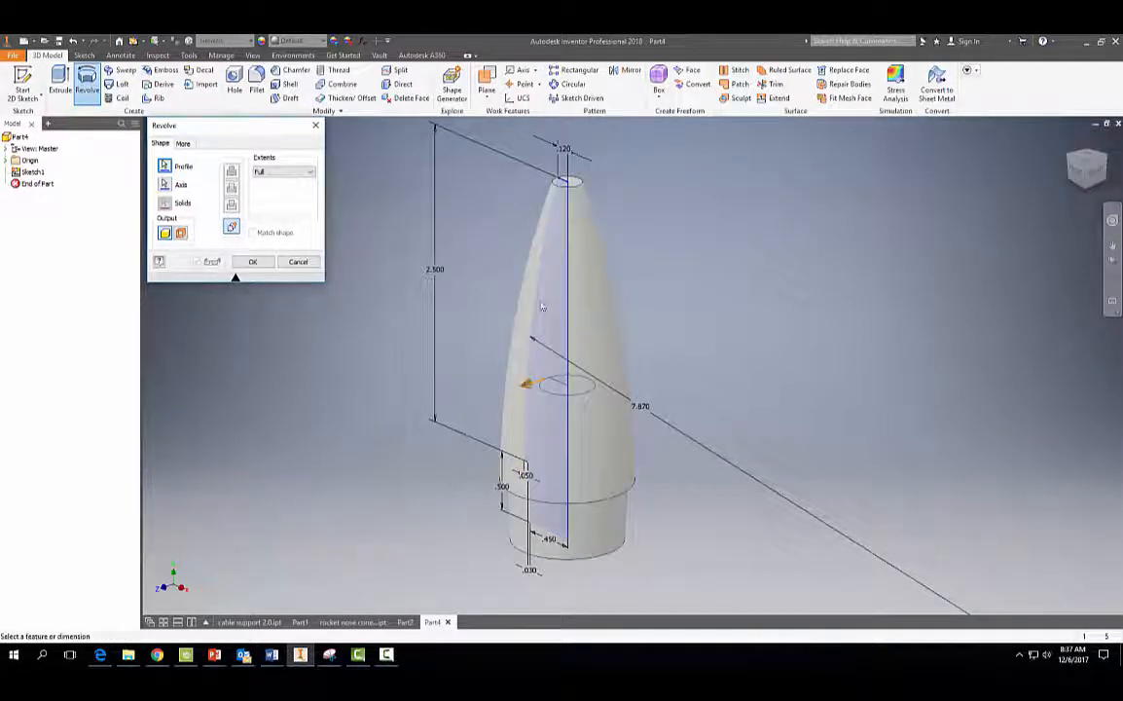
pyautogui.click(252, 261)
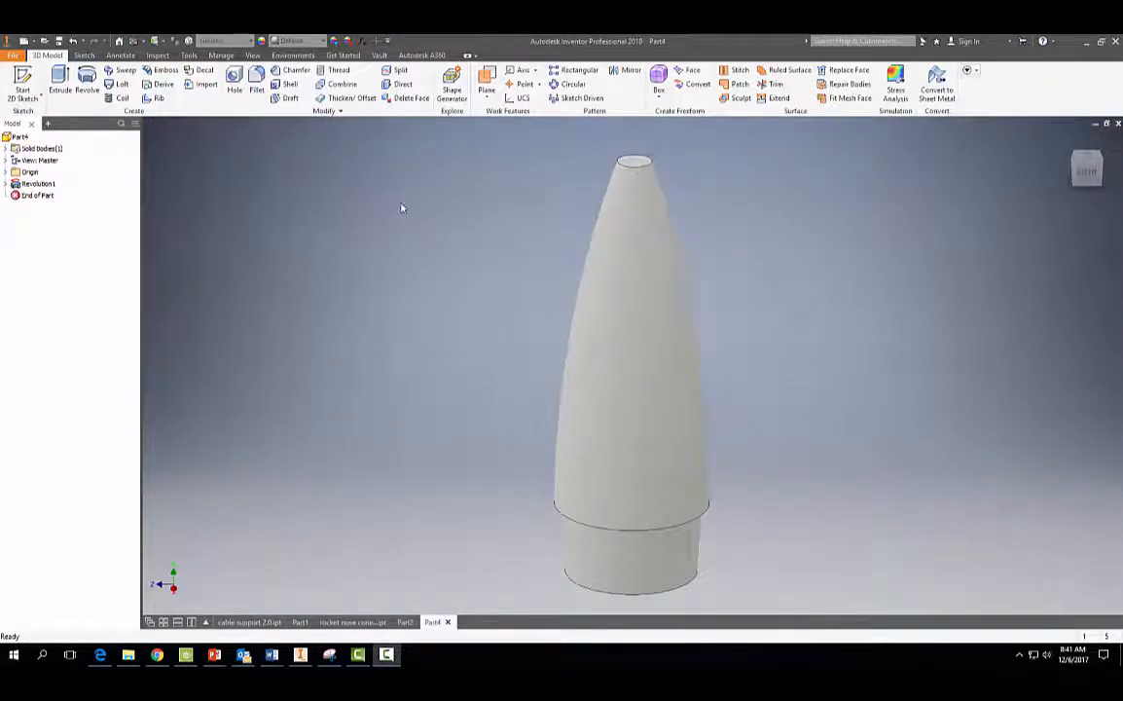
# Edit the revolve's profile sketch, set the width at the cone's tip to 0.08 in, and finish the sketch
pyautogui.click(7, 183)
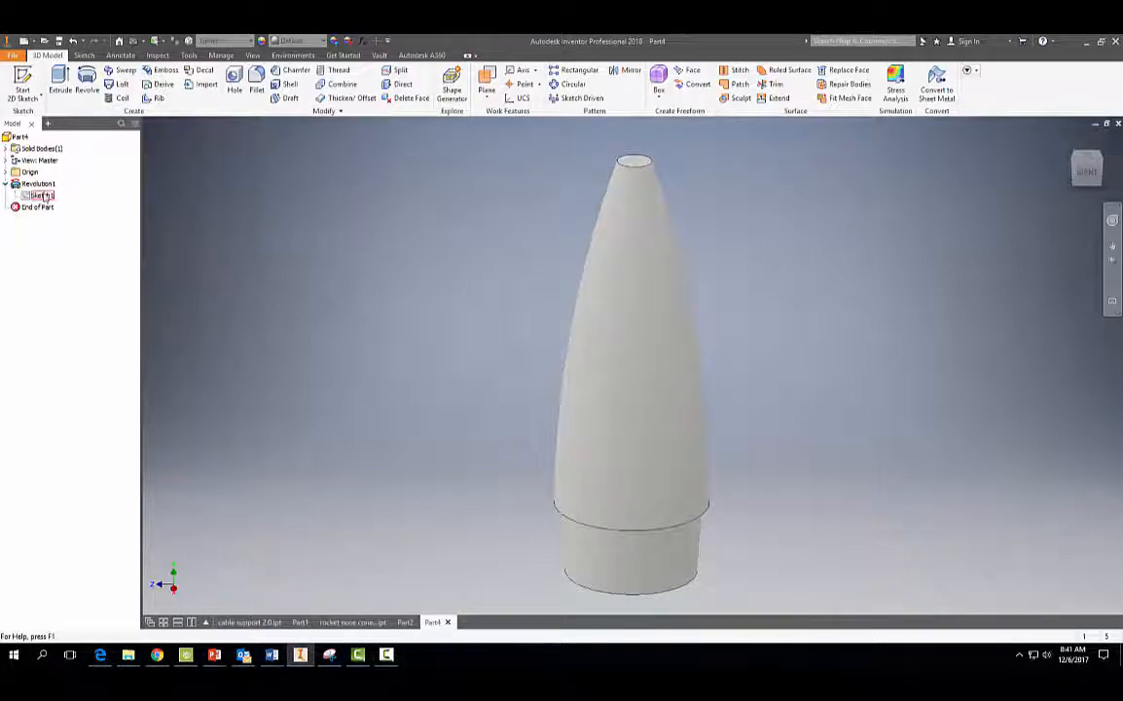
pyautogui.rightClick(39, 184)
pyautogui.click(65, 227)
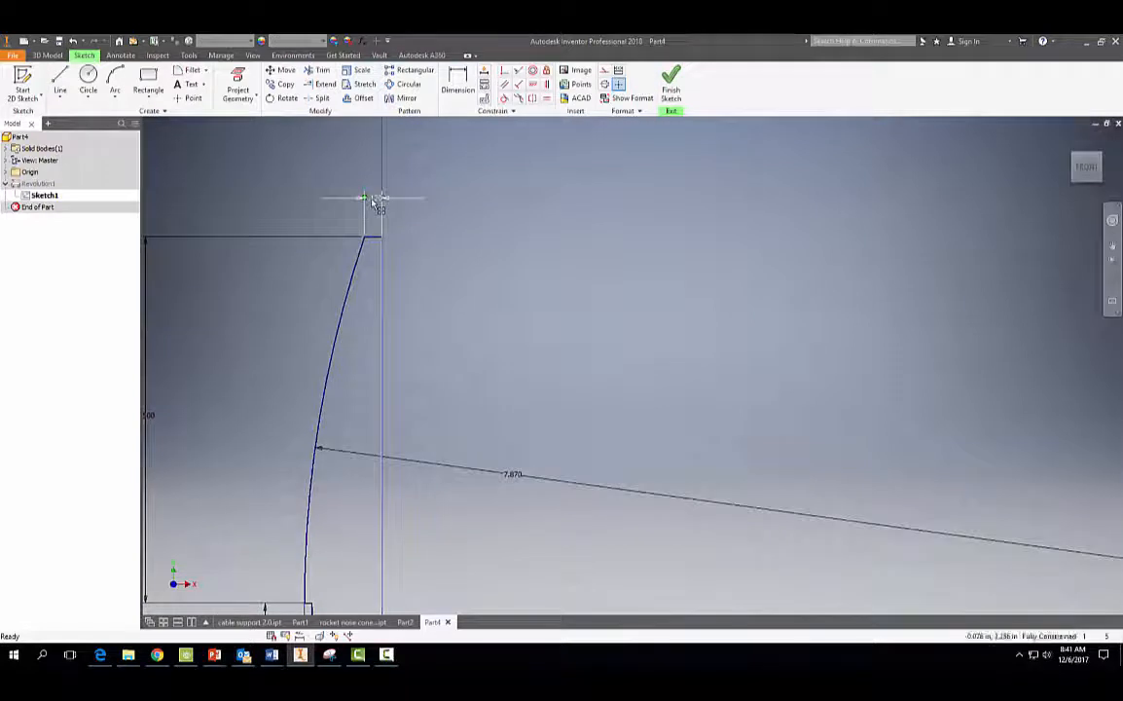
pyautogui.doubleClick(376, 199)
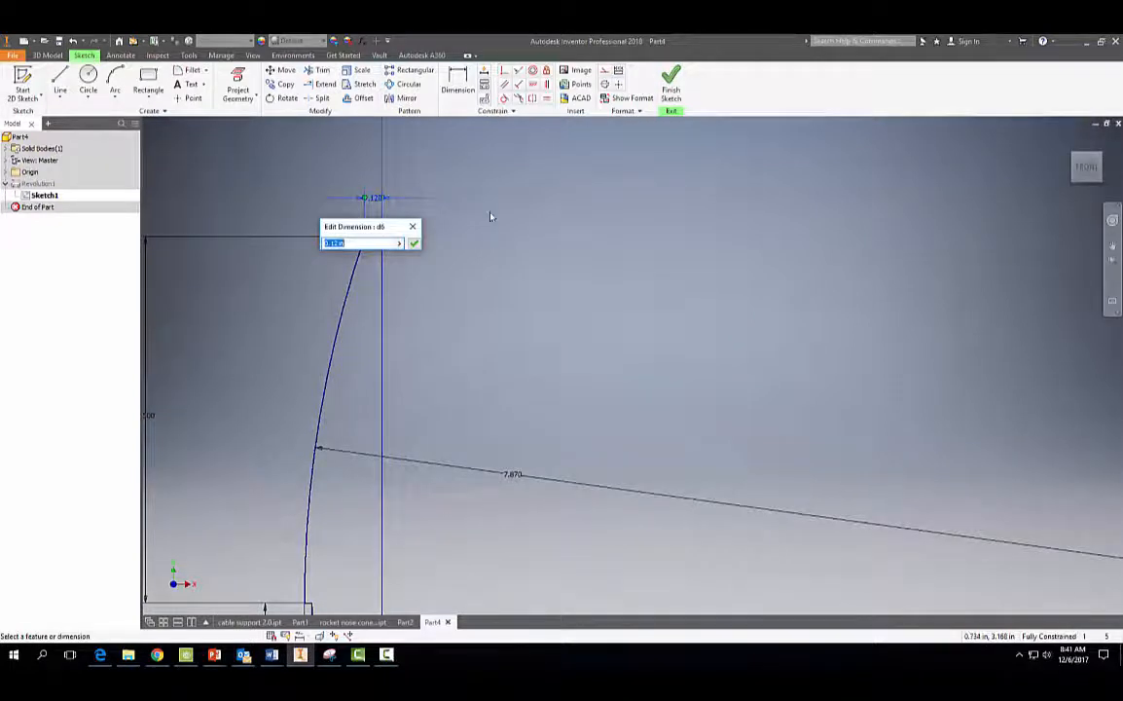
pyautogui.write('.08')
pyautogui.press('Return')
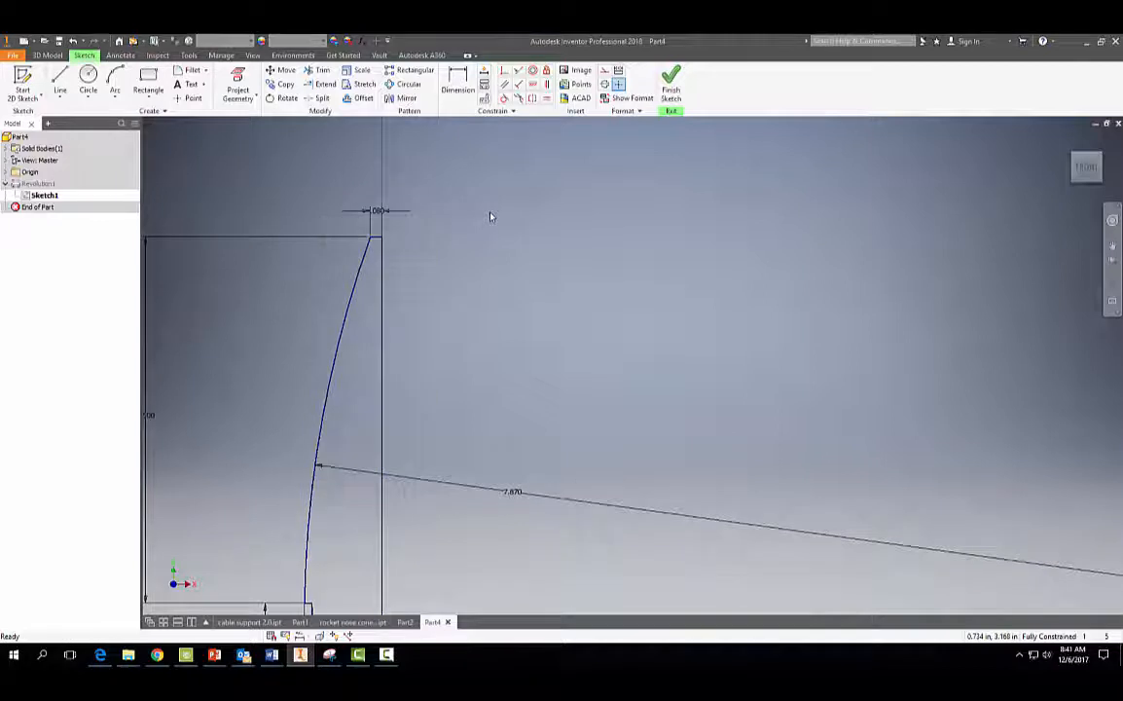
pyautogui.scroll(-2, 491, 216)
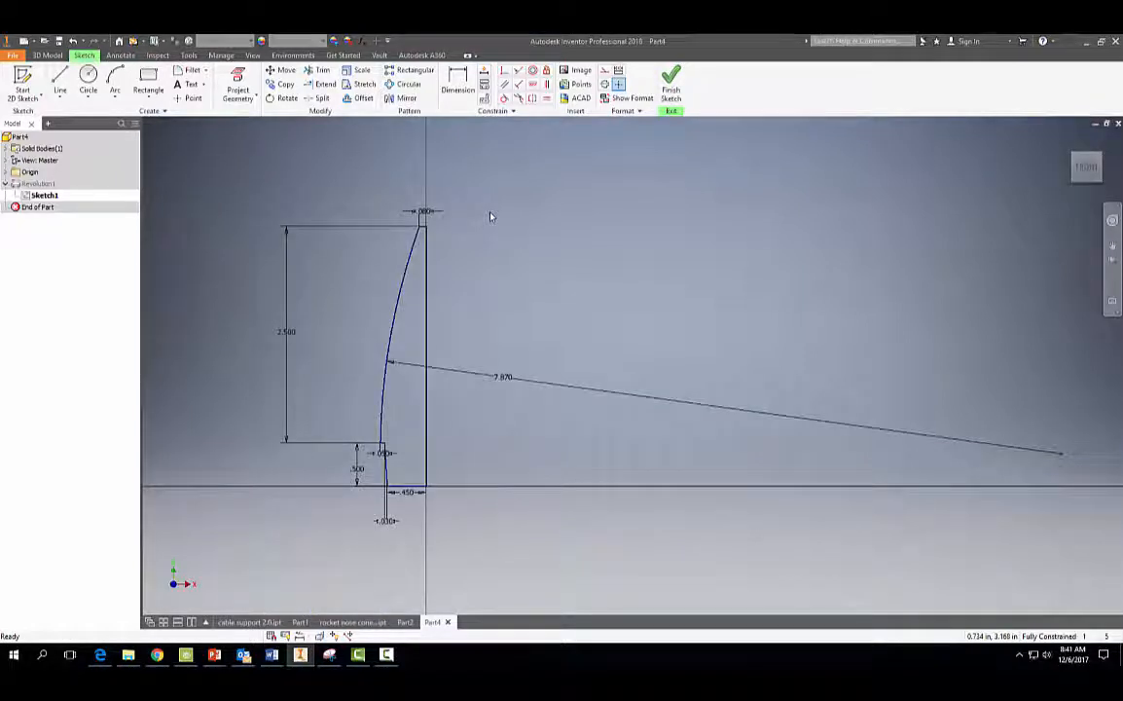
pyautogui.click(669, 87)
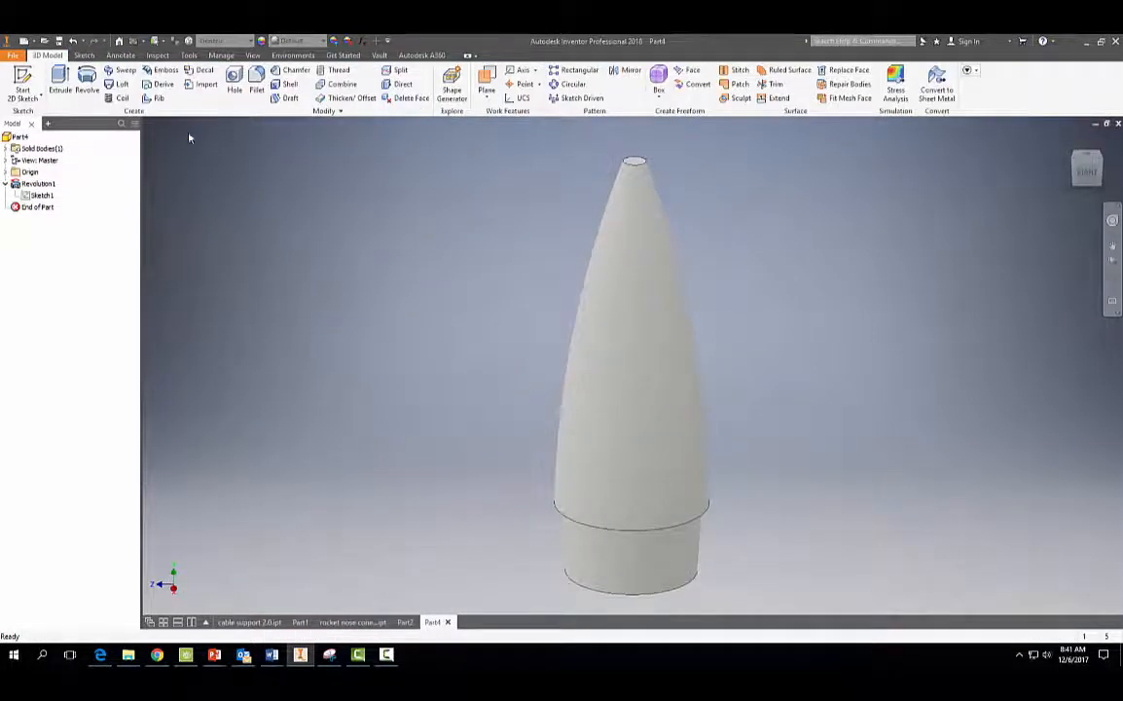
# Fillet the circular edge at the nose cone's tip with a 0.1 in radius
pyautogui.click(256, 87)
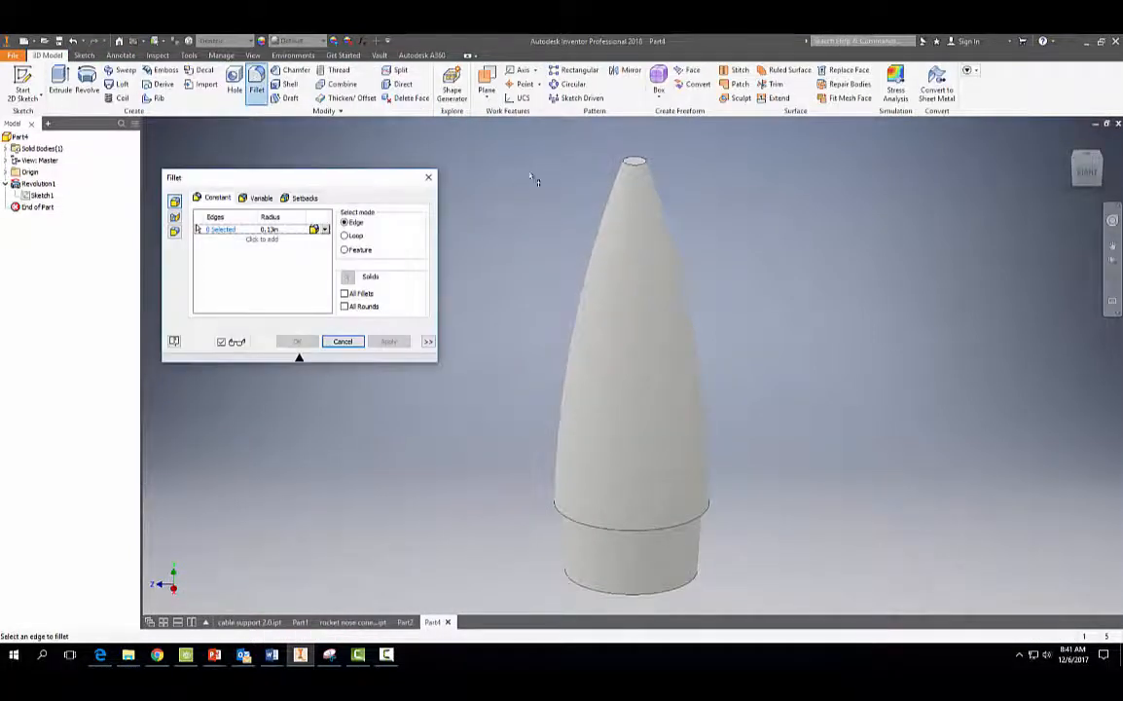
pyautogui.click(634, 164)
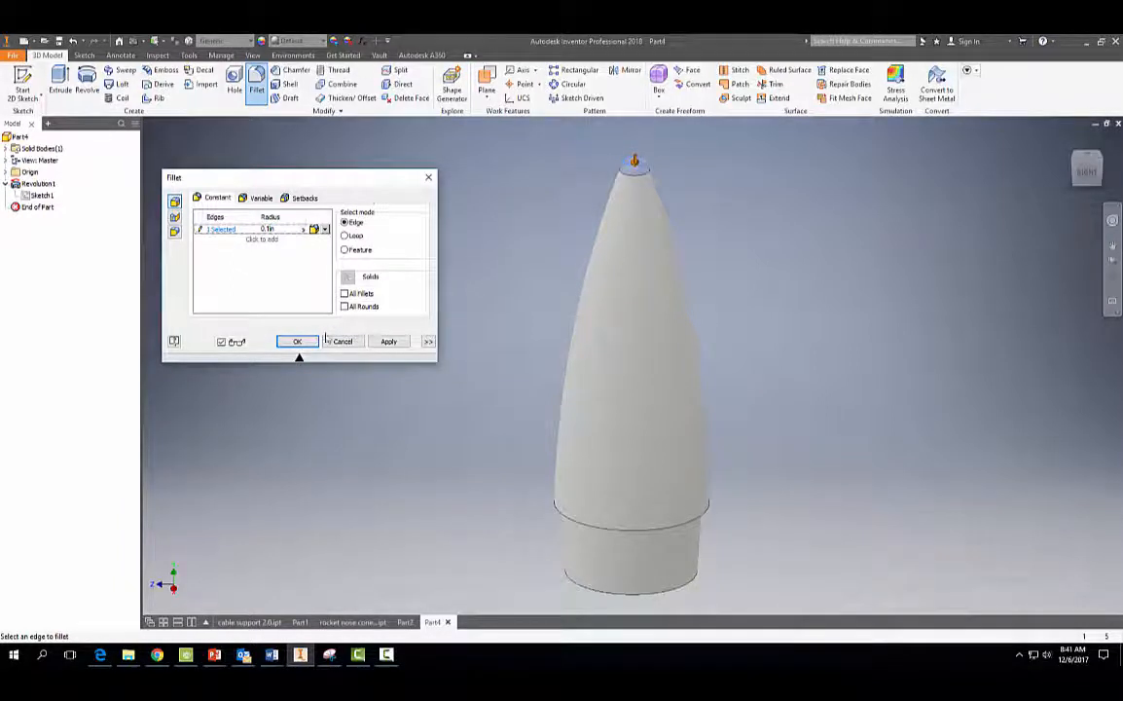
pyautogui.click(388, 341)
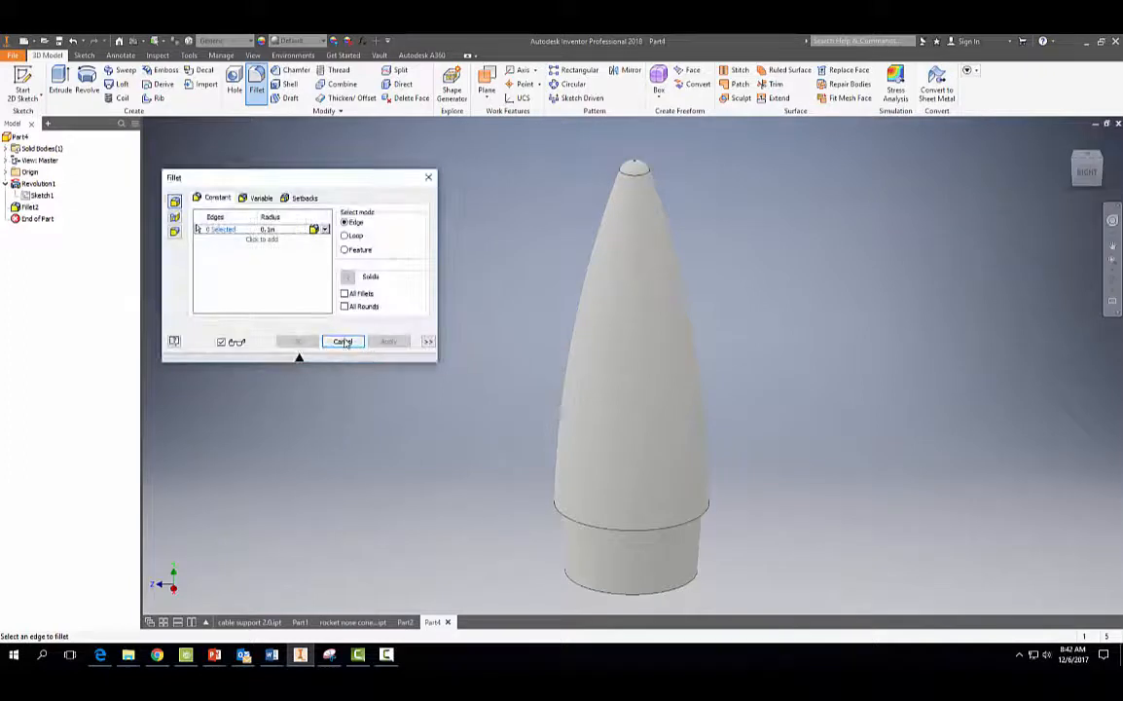
pyautogui.click(344, 342)
# Fillet the outer circular edge of the shoulder step where the cone meets the narrower base with a 0.02 in radius
pyautogui.scroll(3, 367, 345)
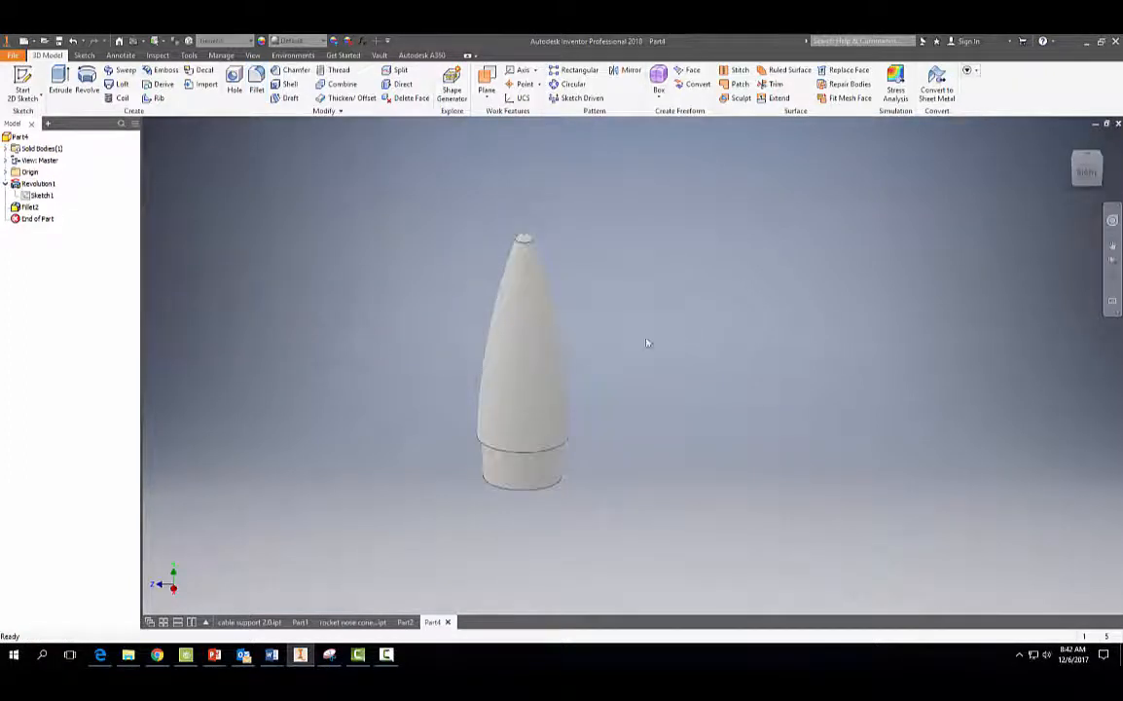
pyautogui.keyDown('shift'); pyautogui.moveTo(605, 316); pyautogui.dragTo(783, 314, button='middle'); pyautogui.keyUp('shift')
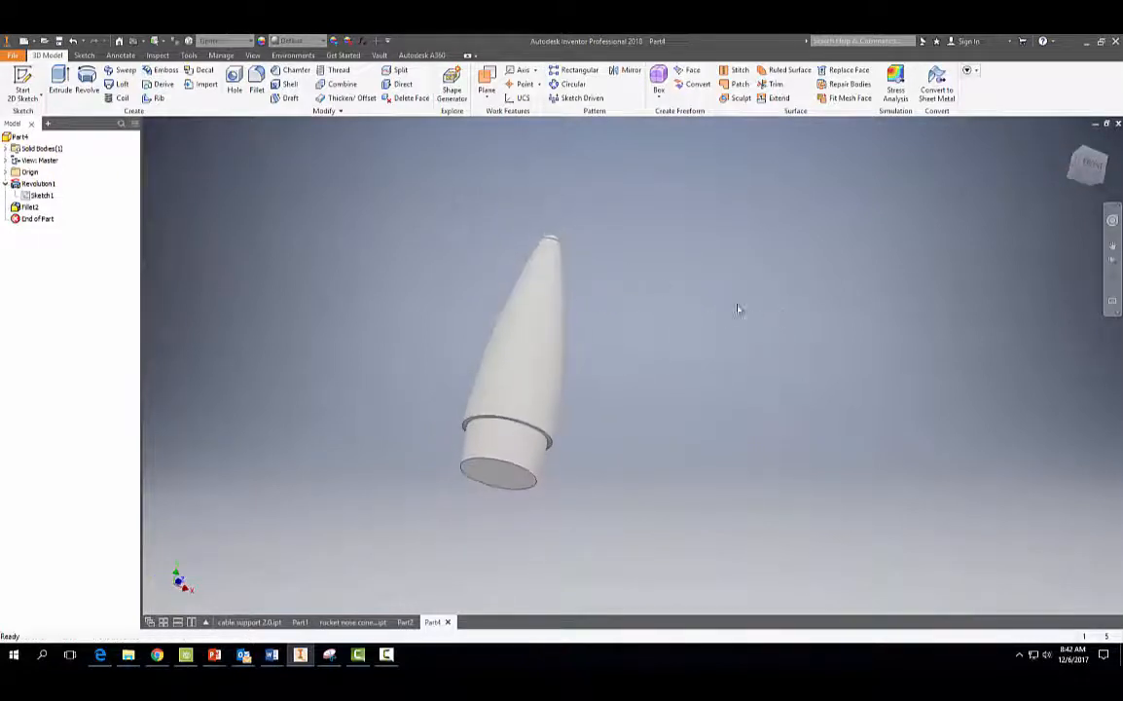
pyautogui.click(256, 86)
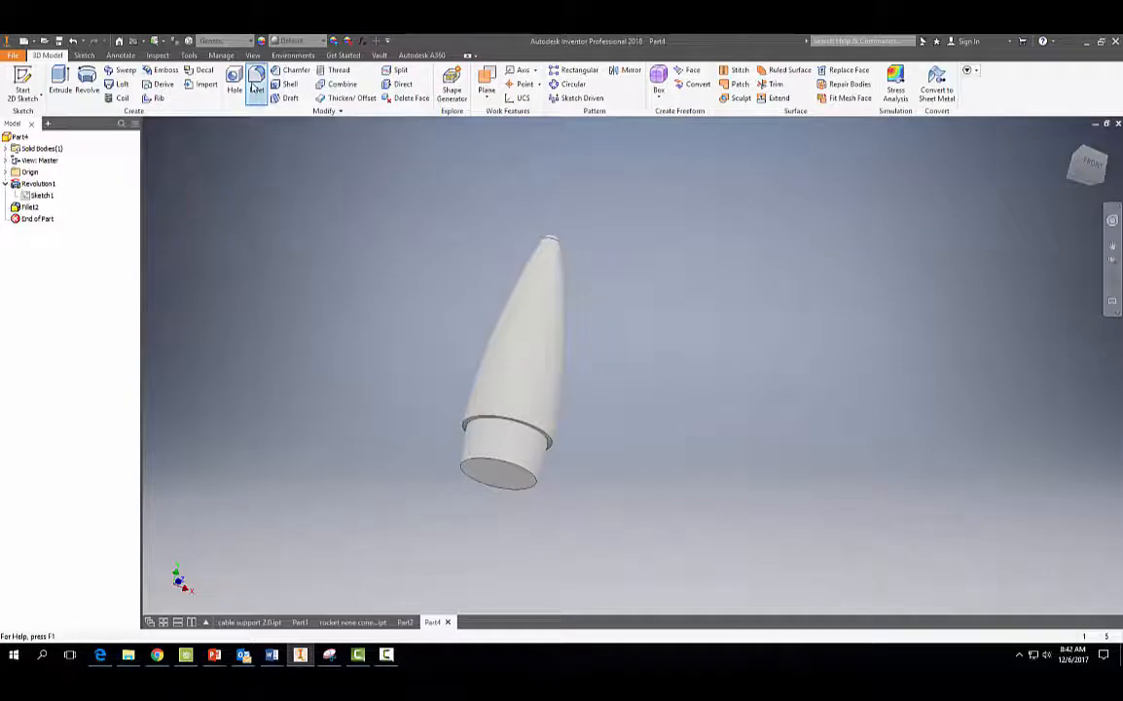
pyautogui.click(482, 416)
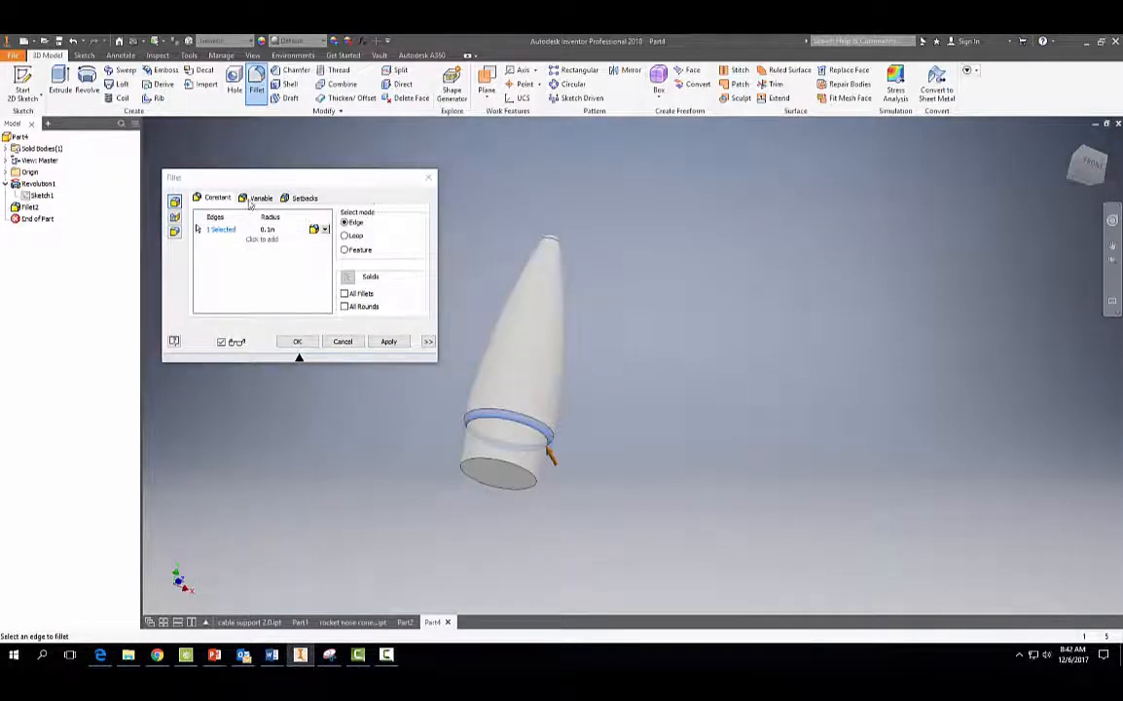
pyautogui.click(268, 228)
pyautogui.click(268, 230)
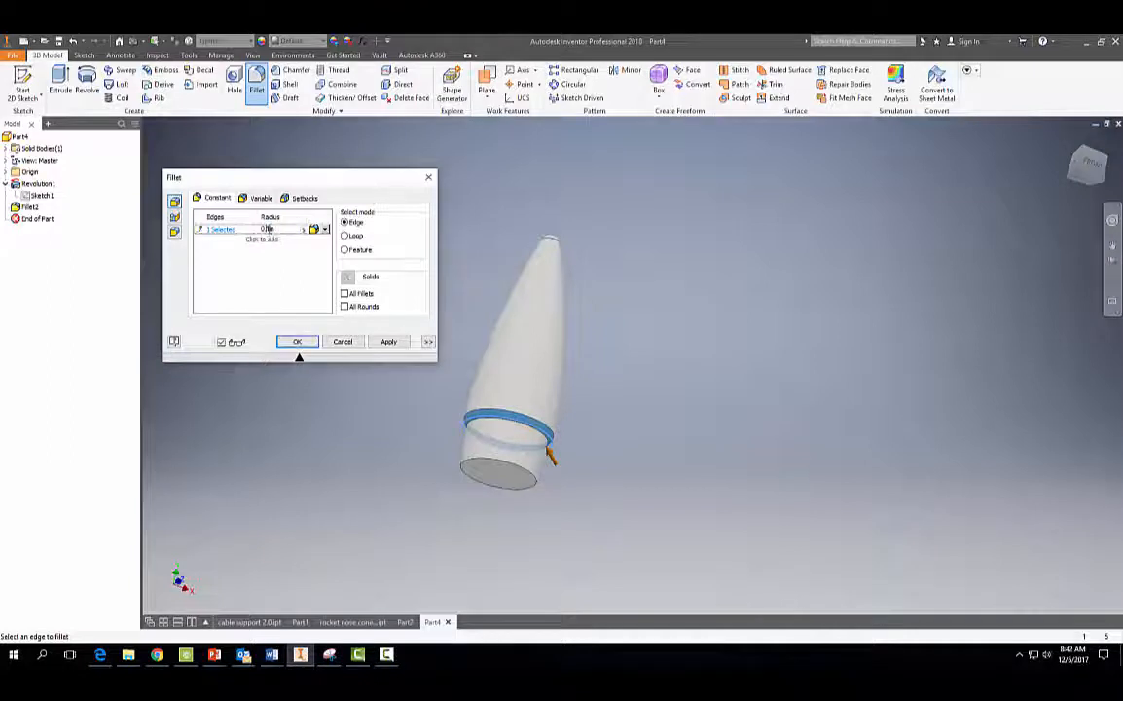
pyautogui.press('BackSpace')
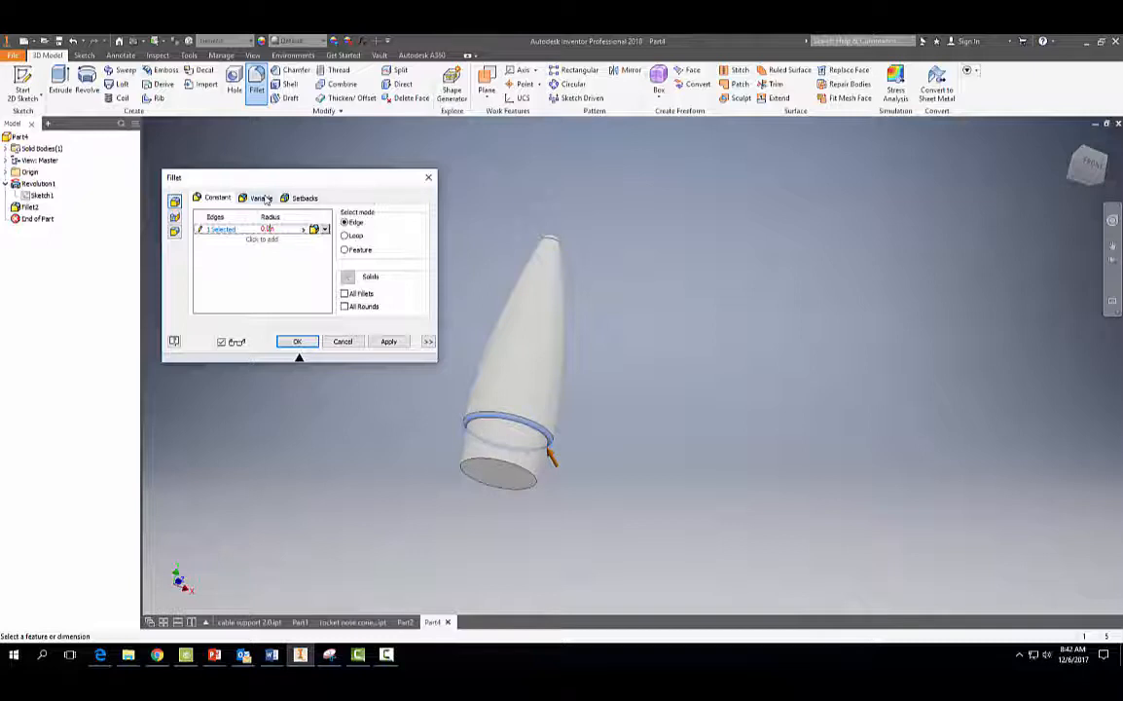
pyautogui.click(395, 345)
pyautogui.click(353, 345)
# Start a sketch on the flat base face and offset its circular edge inward into a circle about 0.74 in across
pyautogui.keyDown('shift'); pyautogui.moveTo(705, 322); pyautogui.dragTo(867, 337, button='middle'); pyautogui.keyUp('shift')
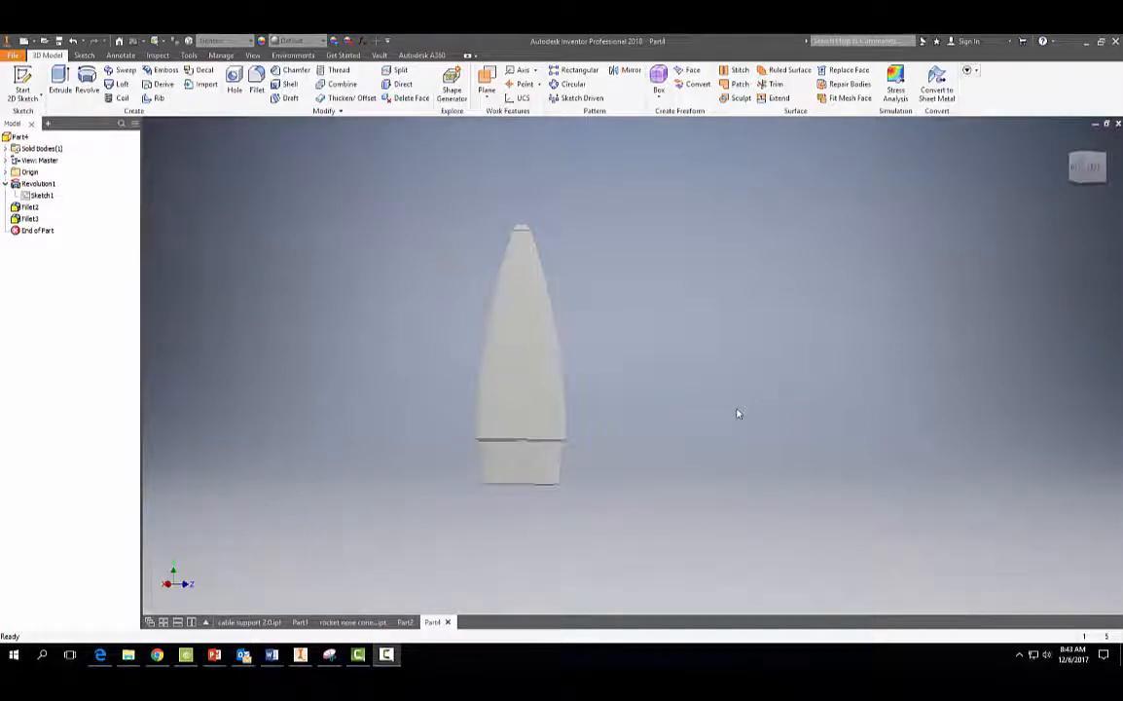
pyautogui.keyDown('shift'); pyautogui.moveTo(732, 413); pyautogui.dragTo(801, 344, button='middle'); pyautogui.keyUp('shift')
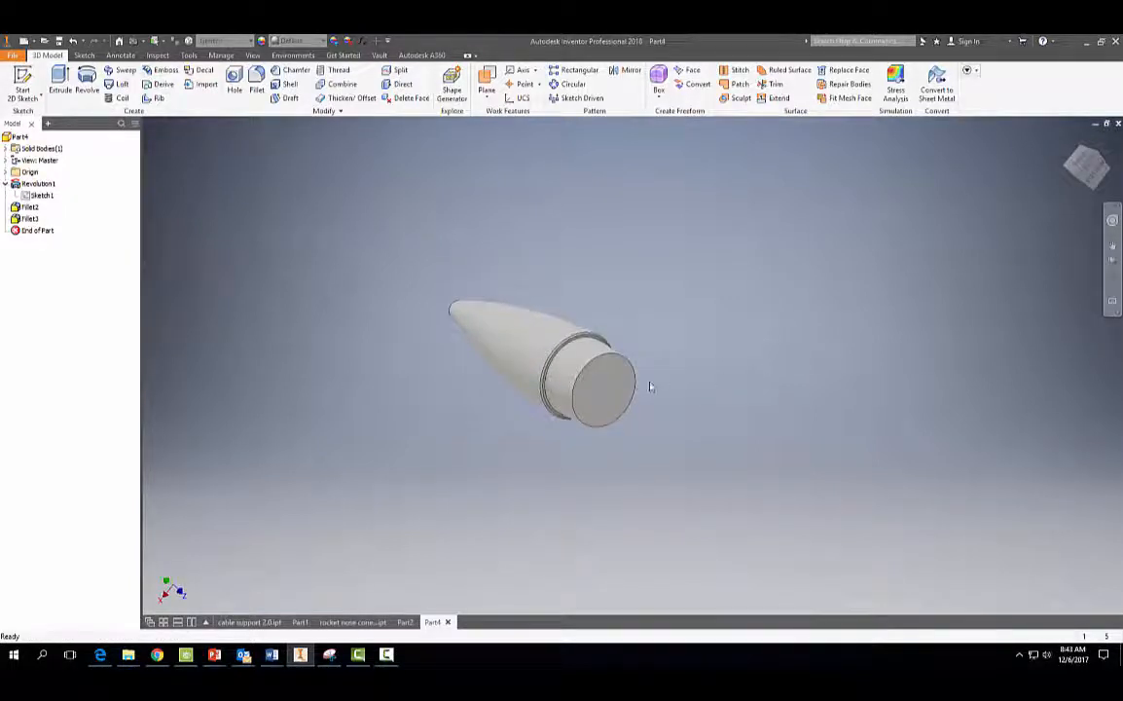
pyautogui.click(602, 383)
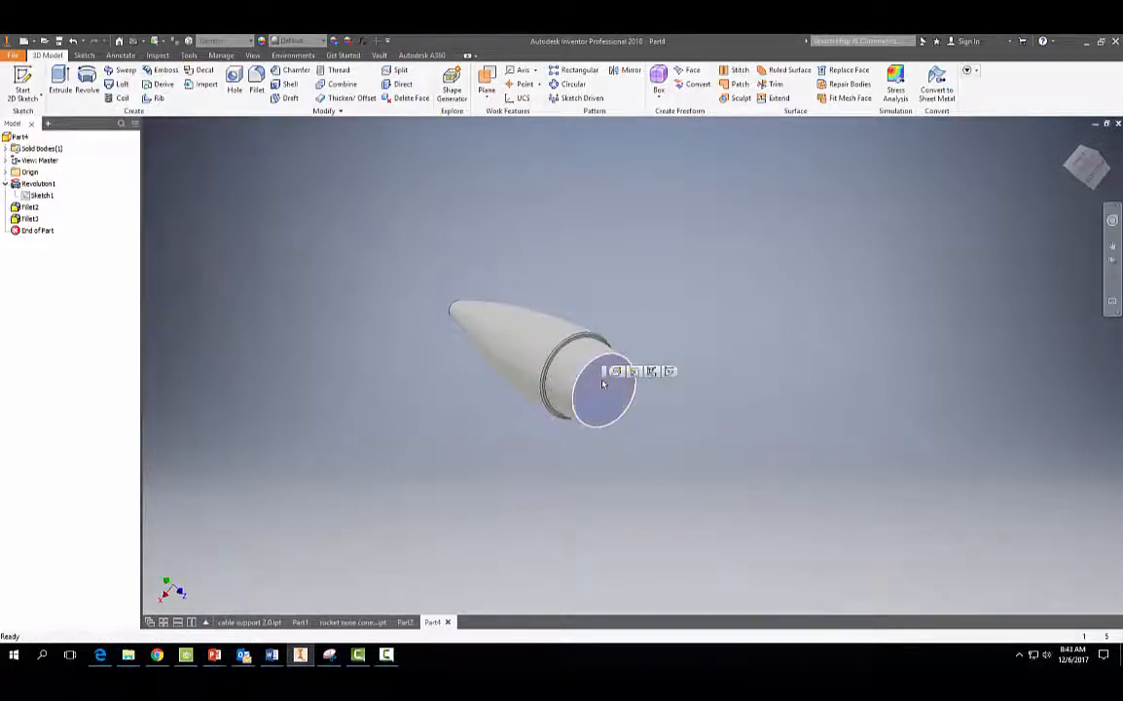
pyautogui.click(22, 84)
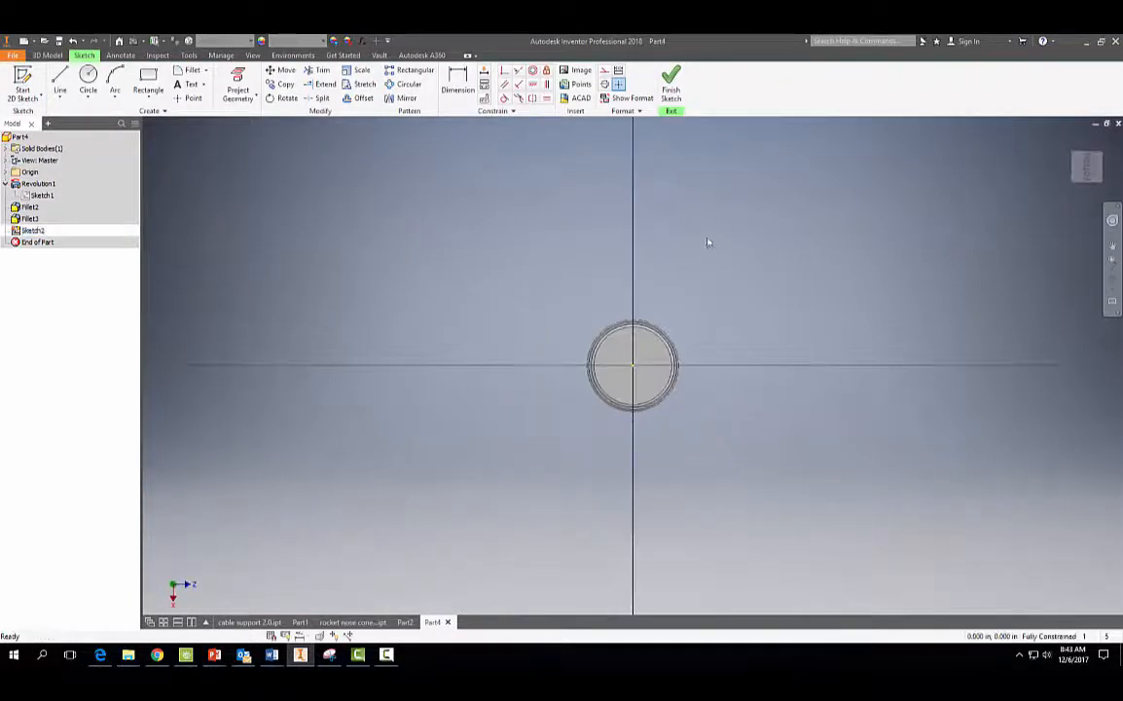
pyautogui.scroll(3, 709, 243)
pyautogui.scroll(3, 712, 243)
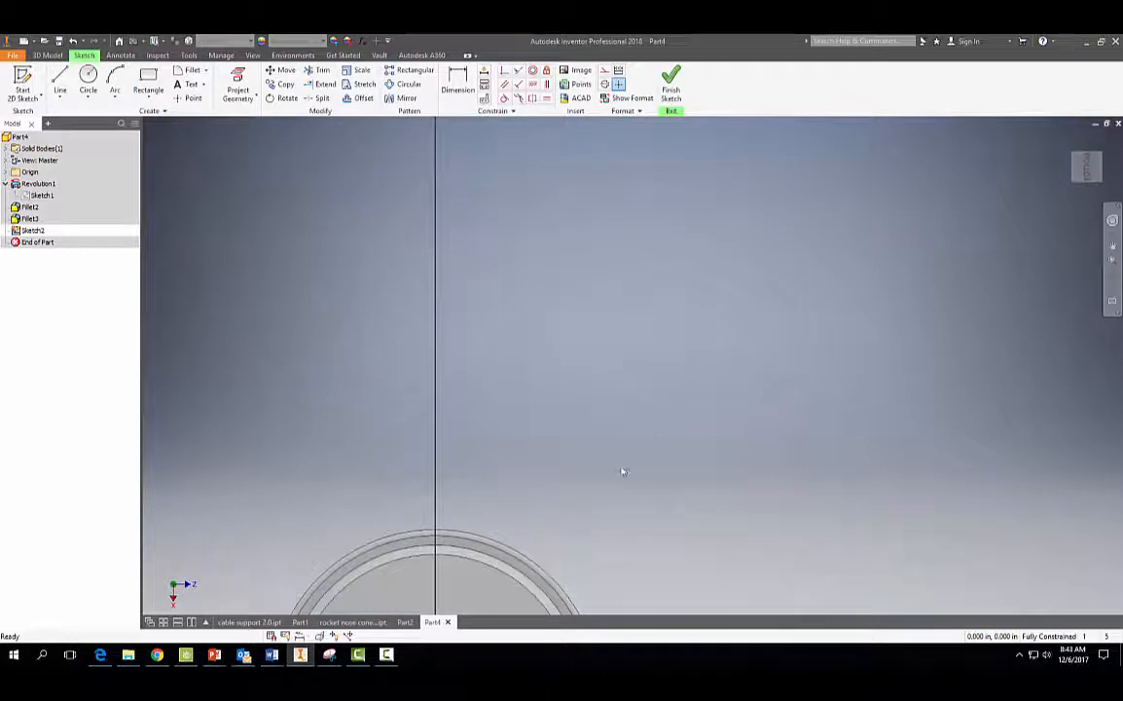
pyautogui.moveTo(623, 472)
pyautogui.mouseDown(button='middle')
pyautogui.moveTo(640, 346)
pyautogui.moveTo(680, 205)
pyautogui.mouseUp(button='middle')
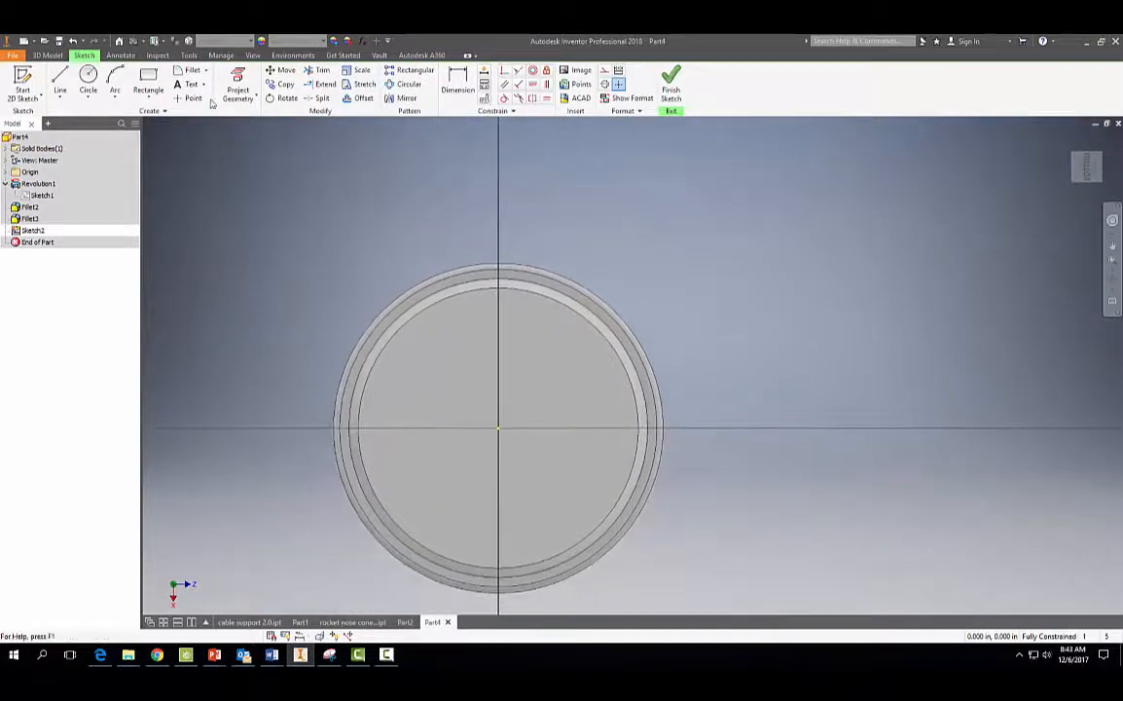
pyautogui.click(238, 87)
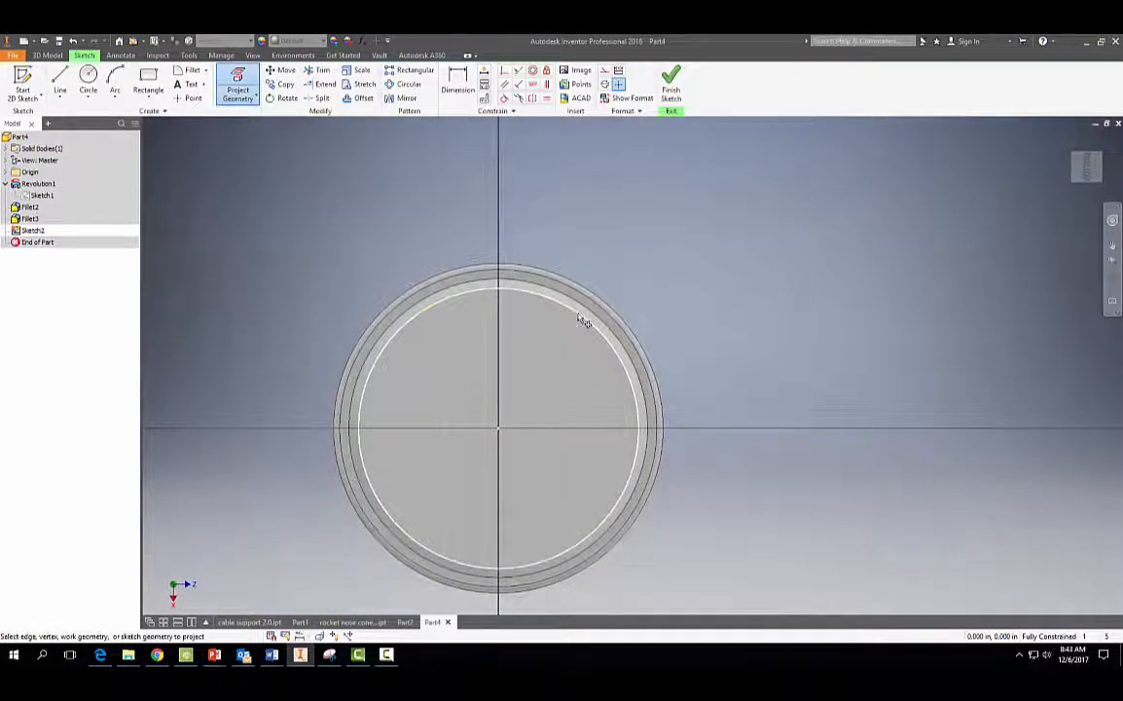
pyautogui.click(357, 99)
pyautogui.click(585, 320)
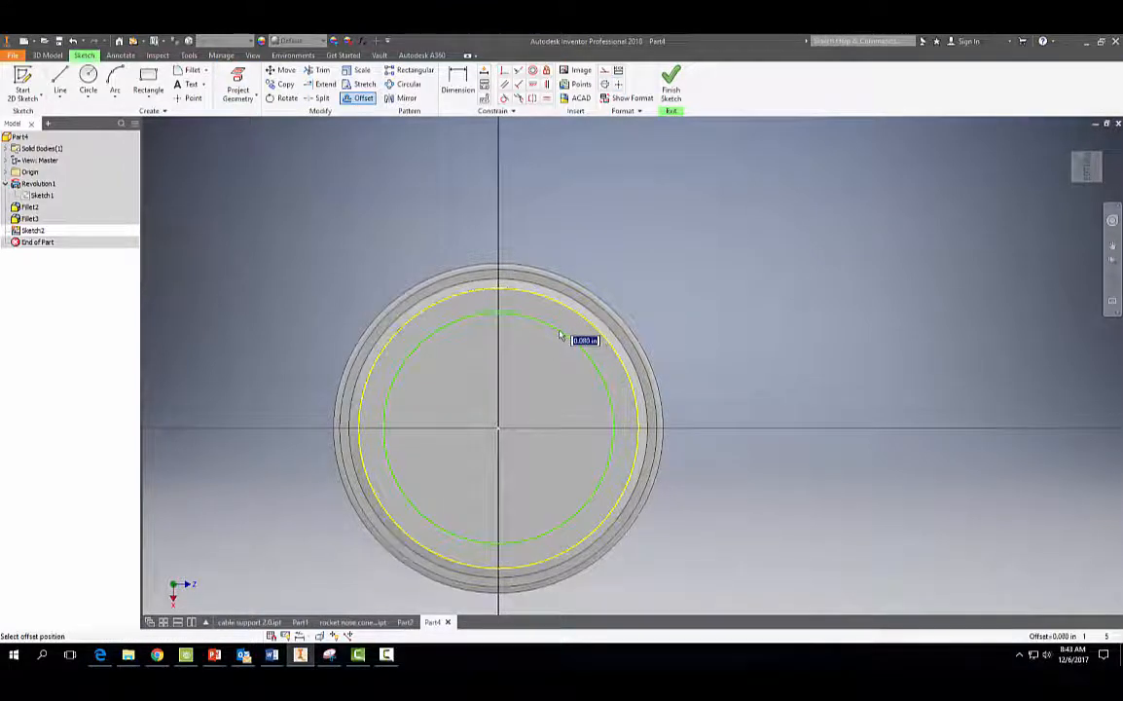
pyautogui.click(561, 336)
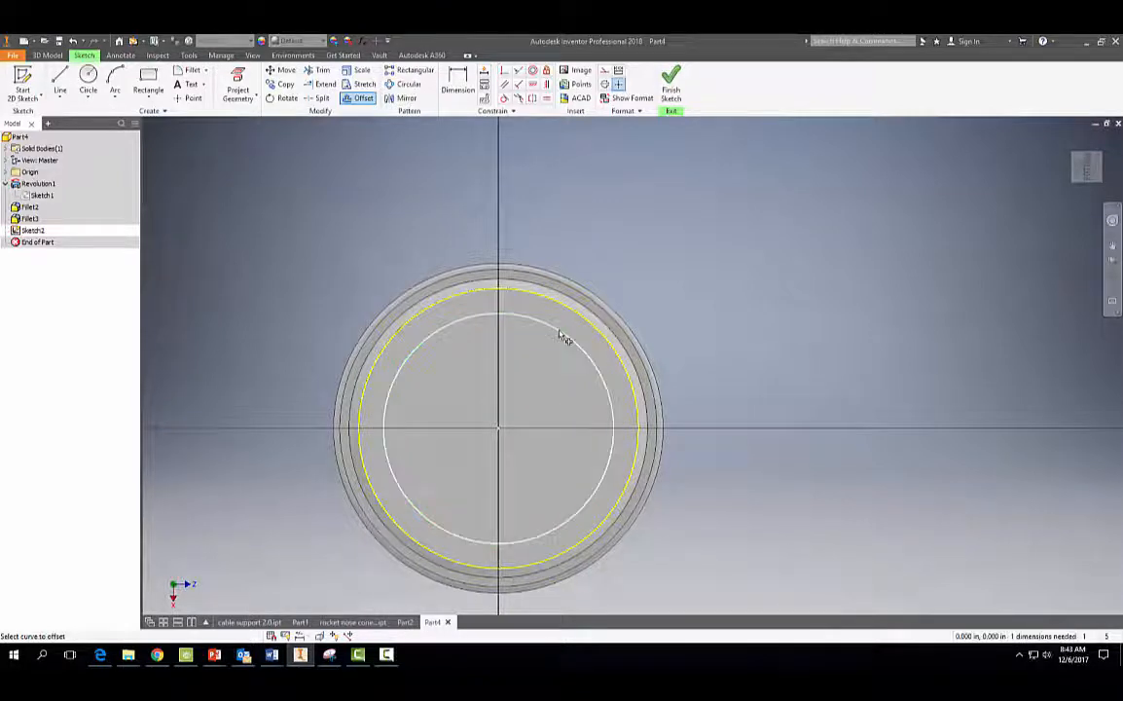
# Dimension the offset circle's diameter, accept its drawn size, and finish the sketch
pyautogui.click(458, 83)
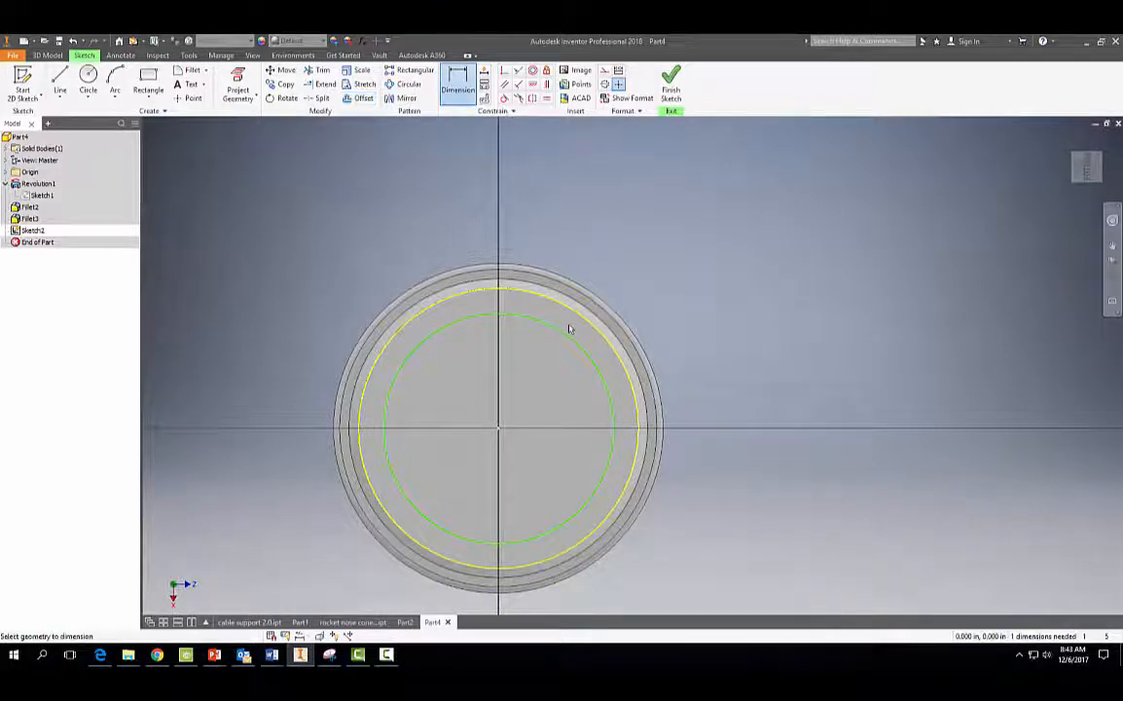
pyautogui.click(581, 347)
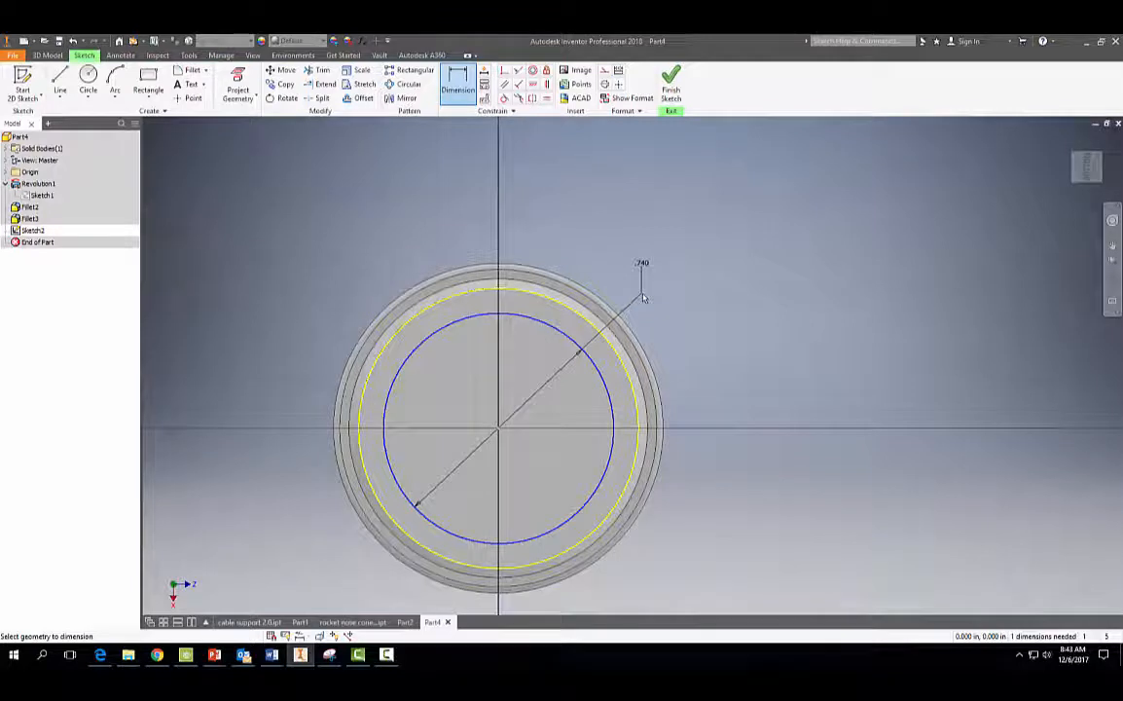
pyautogui.click(641, 295)
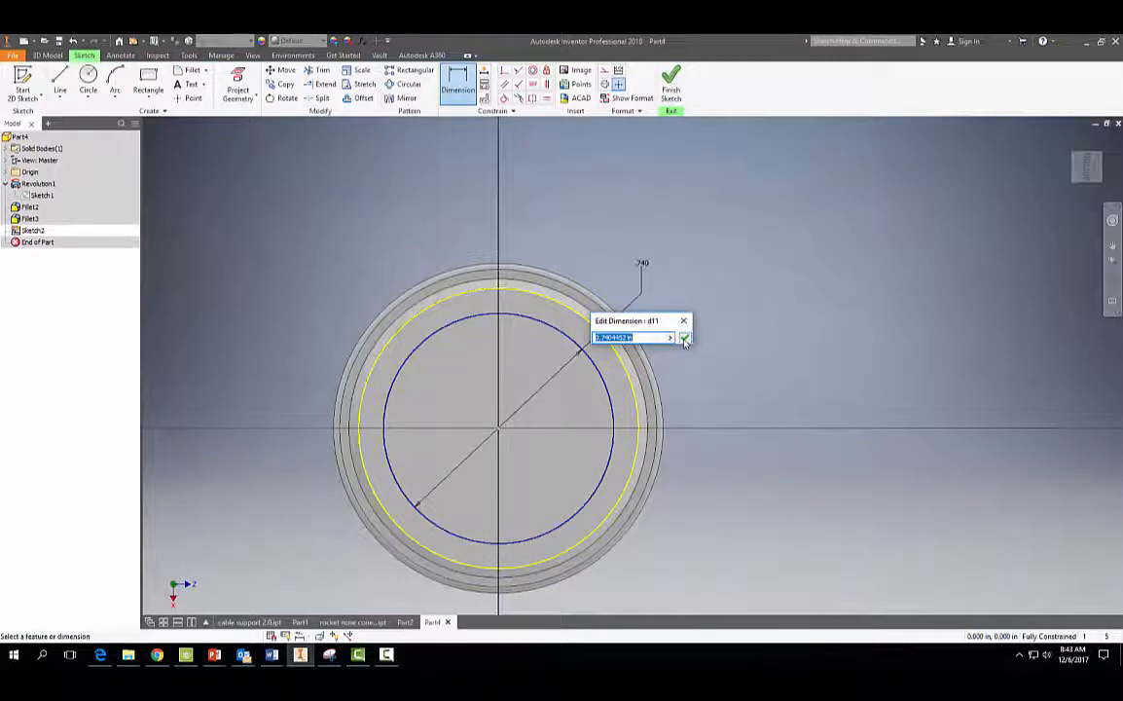
pyautogui.click(685, 338)
pyautogui.keyDown('shift'); pyautogui.moveTo(732, 318); pyautogui.dragTo(738, 349, button='middle'); pyautogui.keyUp('shift')
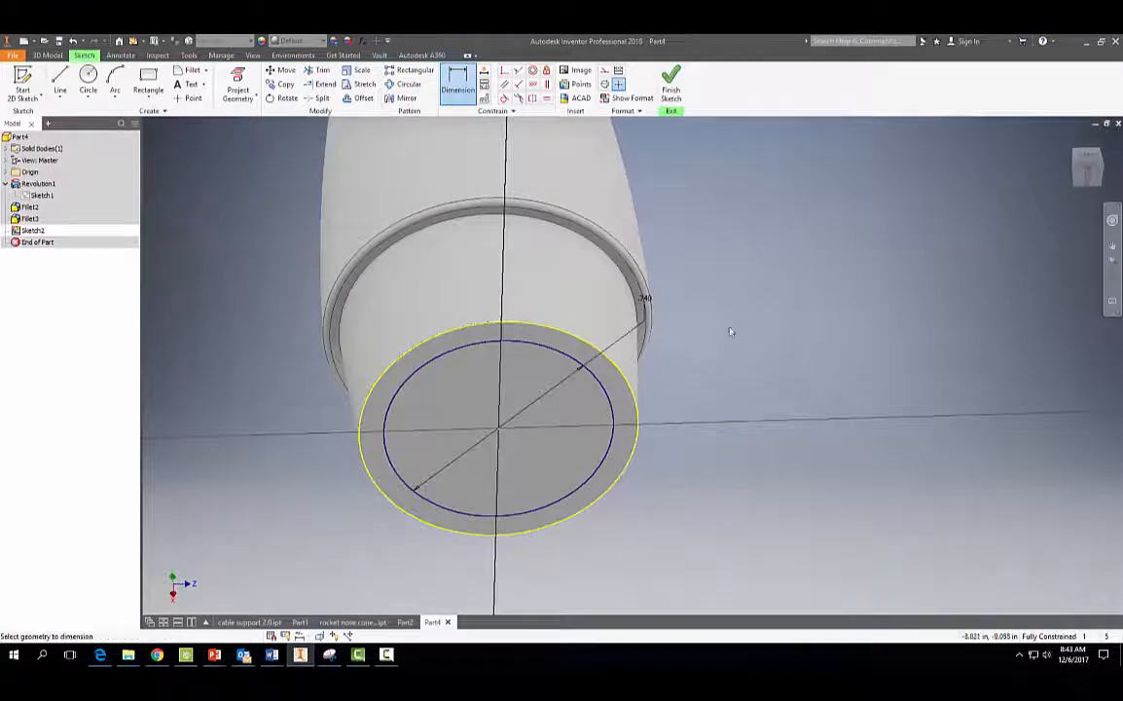
pyautogui.click(671, 86)
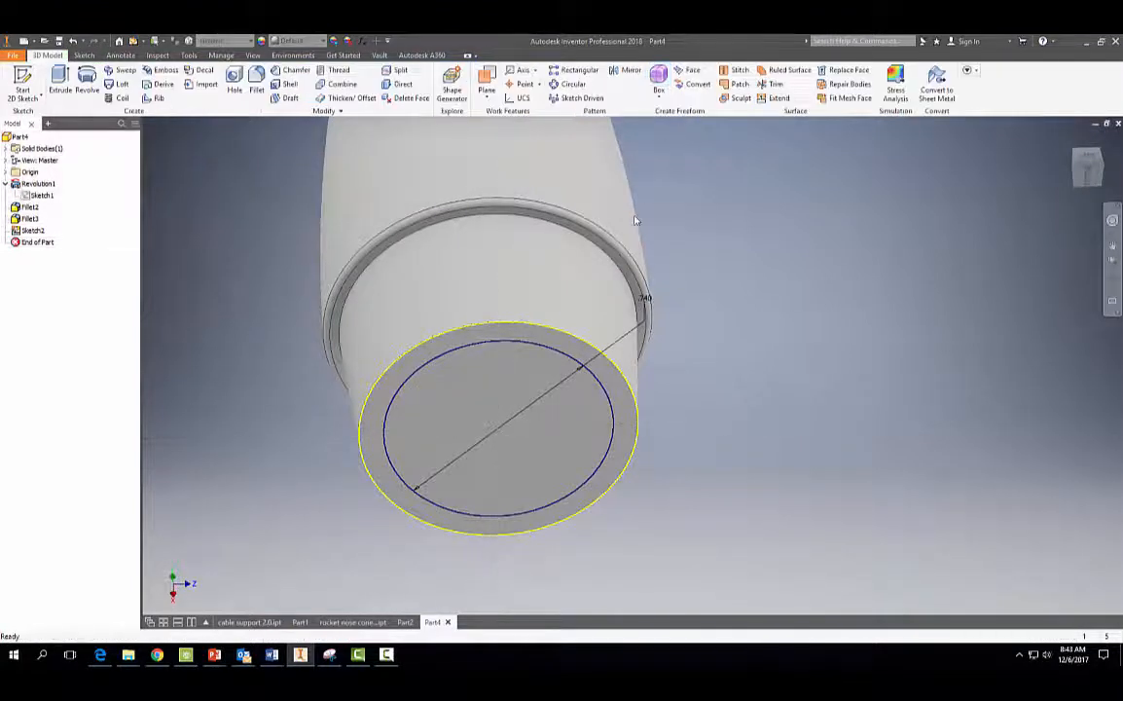
# Extrude the inner circle as a cut 1 in deep into the nose cone with a taper of -2
pyautogui.click(60, 83)
pyautogui.click(453, 407)
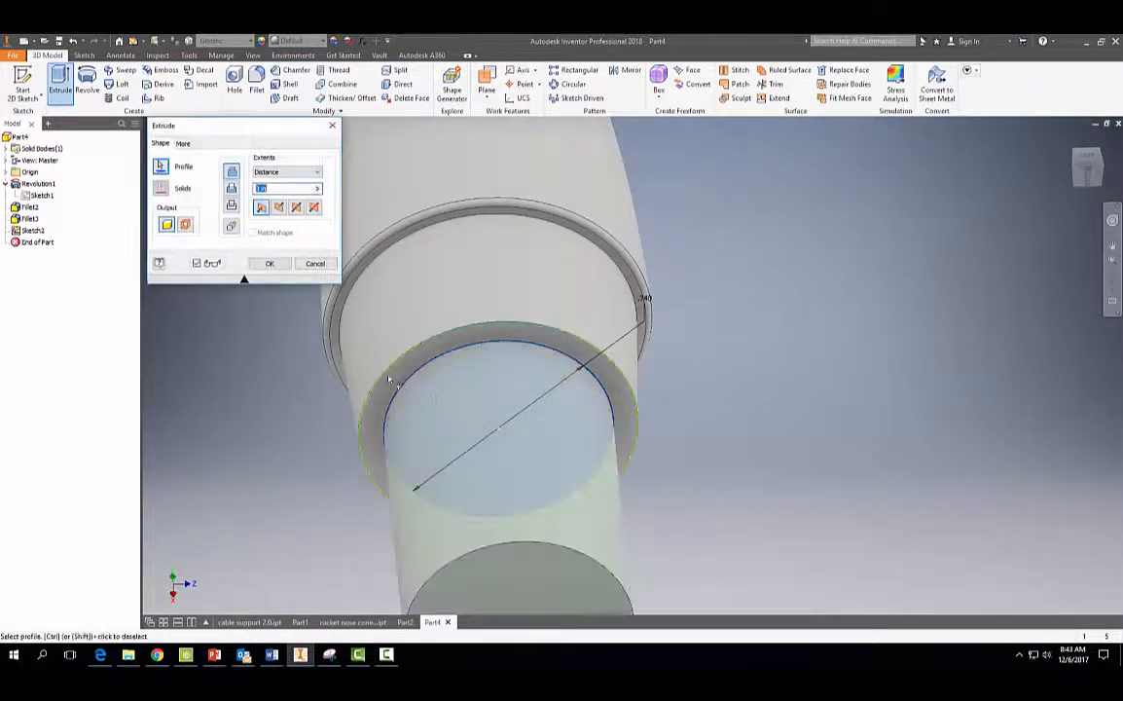
pyautogui.click(279, 208)
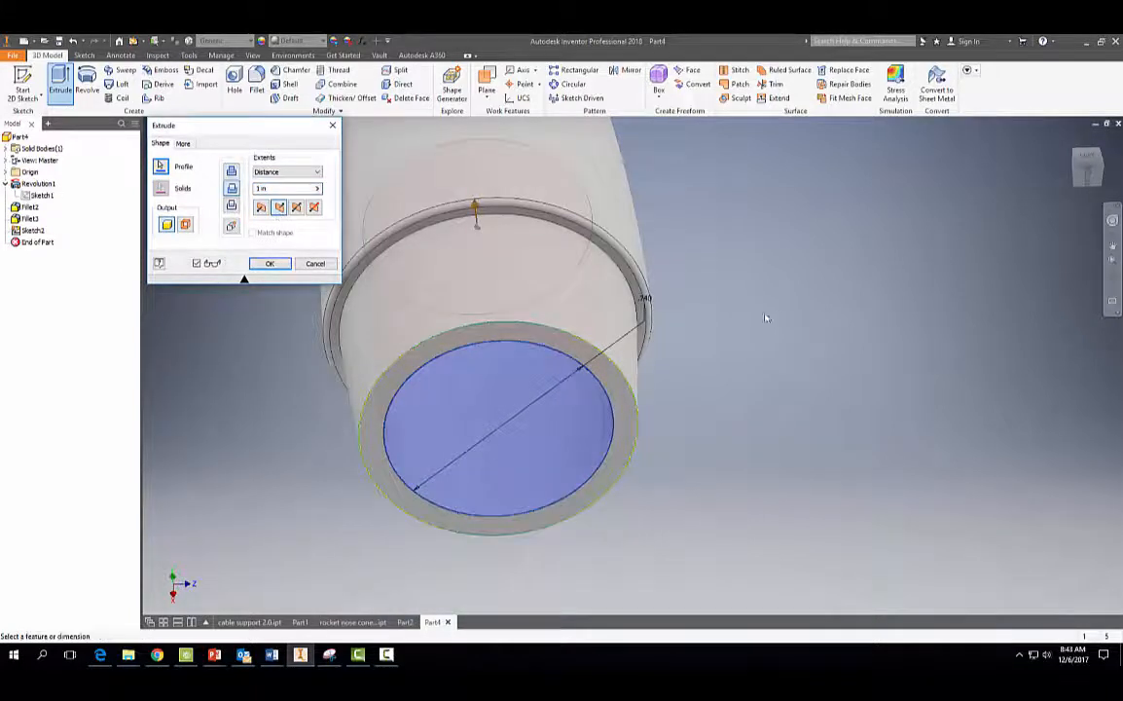
pyautogui.keyDown('shift'); pyautogui.moveTo(767, 318); pyautogui.dragTo(855, 439, button='middle'); pyautogui.keyUp('shift')
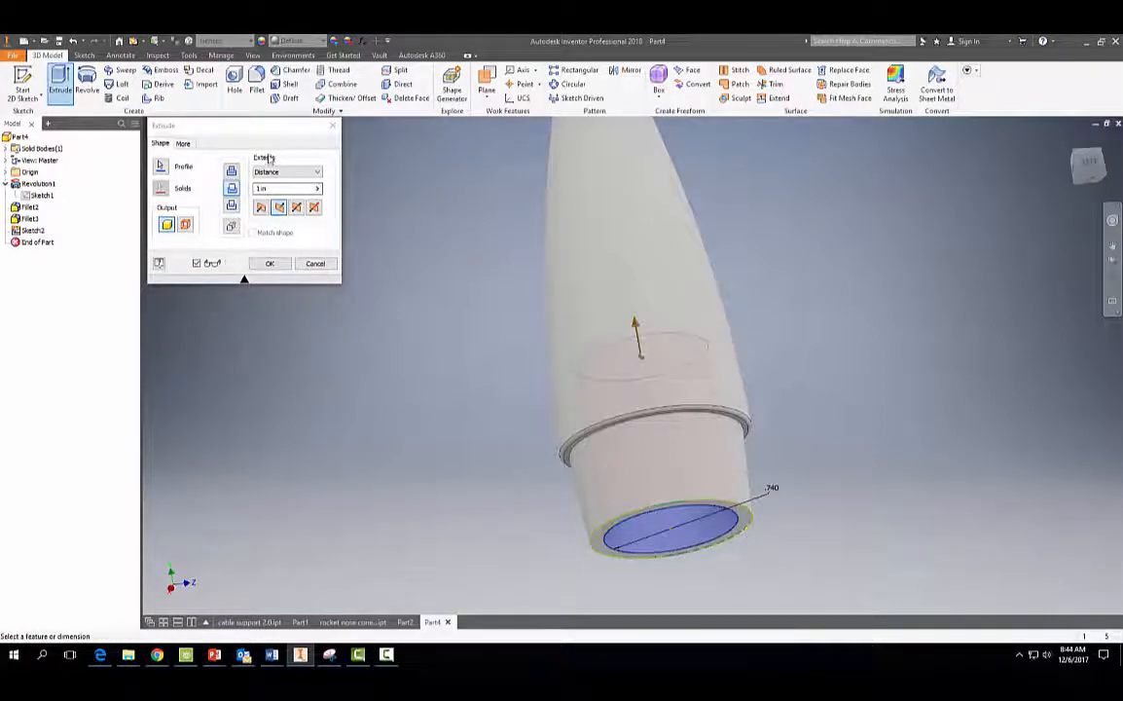
pyautogui.click(181, 146)
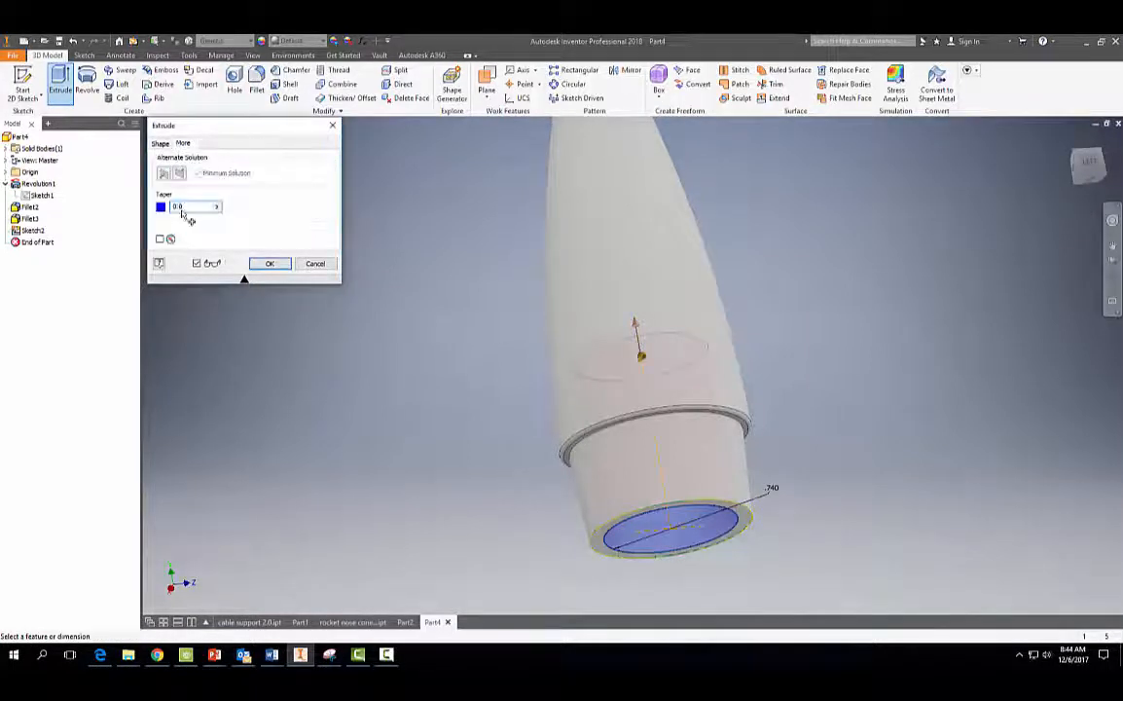
pyautogui.moveTo(182, 208); pyautogui.dragTo(172, 218)
pyautogui.write('-2')
pyautogui.click(264, 269)
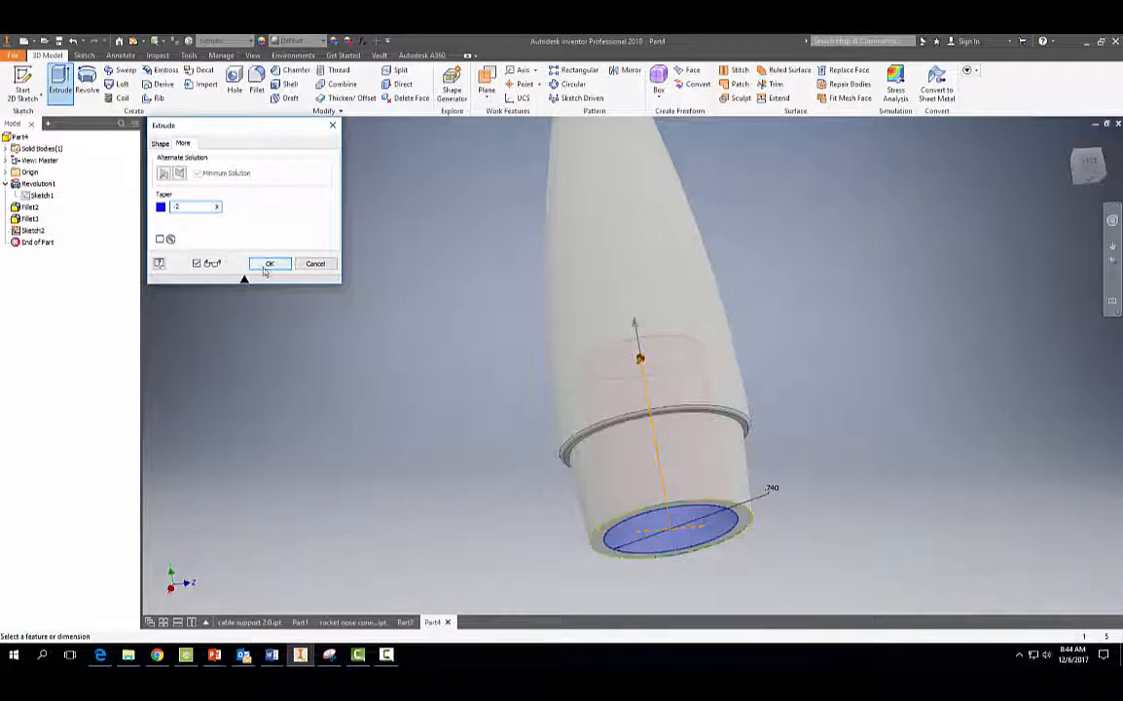
pyautogui.click(266, 265)
# Fillet the circular edge at the inner end of the base pocket with a 0.25 in radius
pyautogui.keyDown('shift'); pyautogui.moveTo(851, 377); pyautogui.dragTo(849, 293, button='middle'); pyautogui.keyUp('shift')
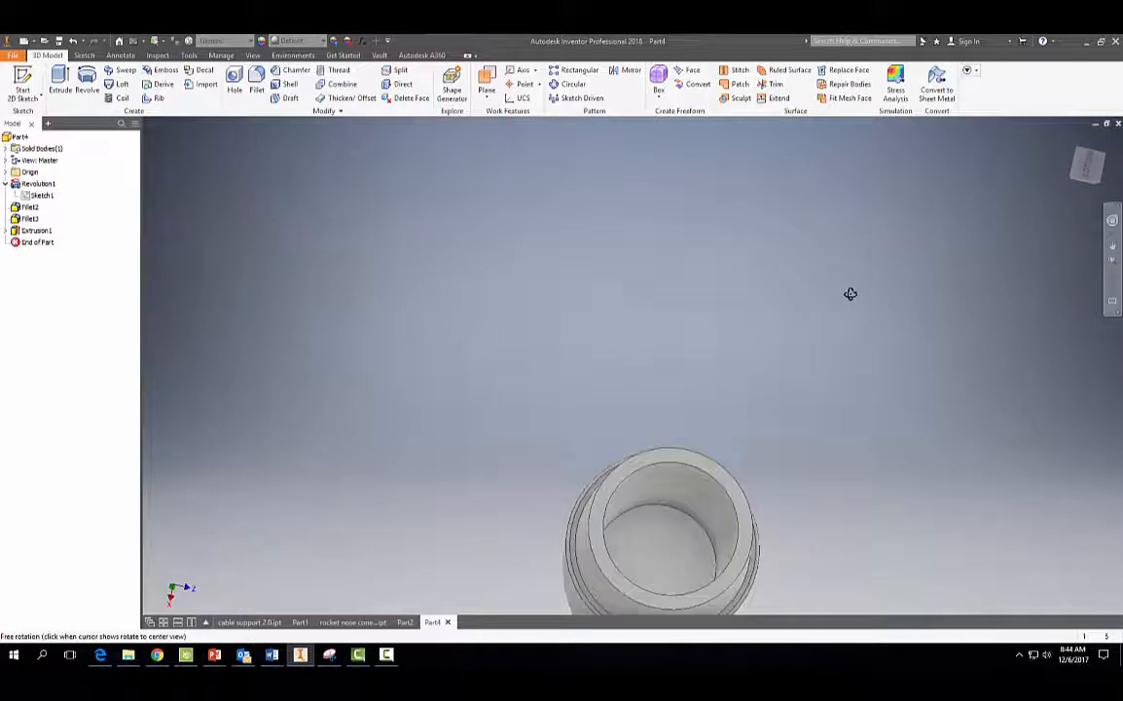
pyautogui.click(256, 86)
pyautogui.click(689, 517)
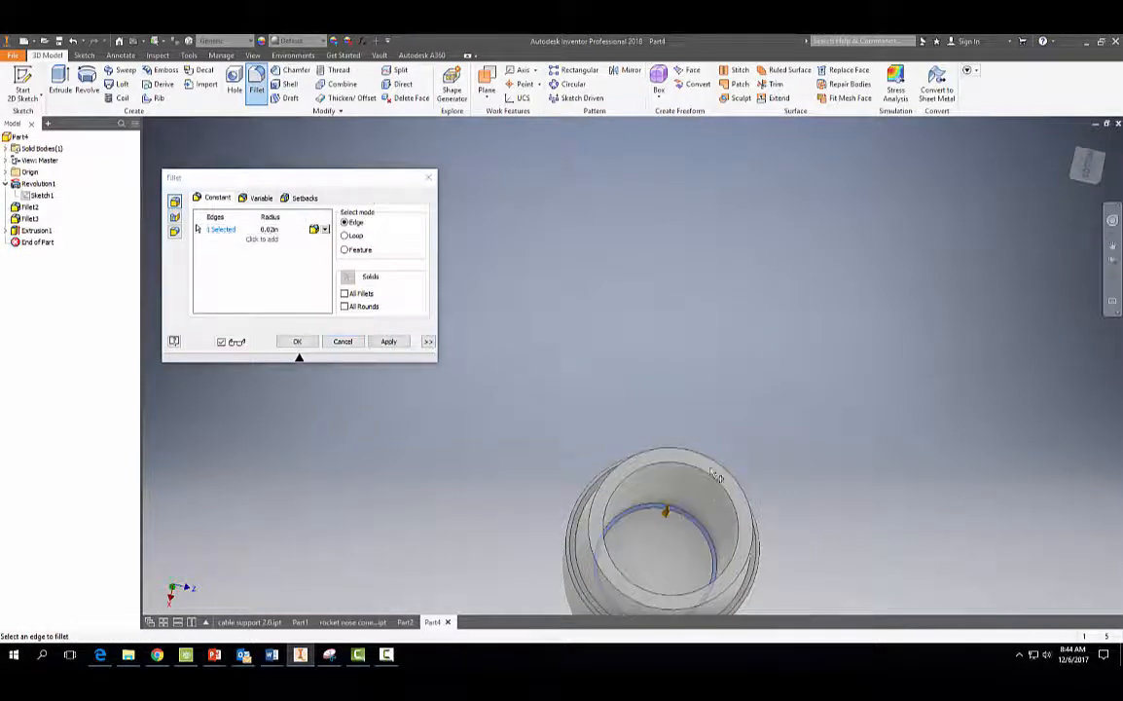
pyautogui.click(268, 230)
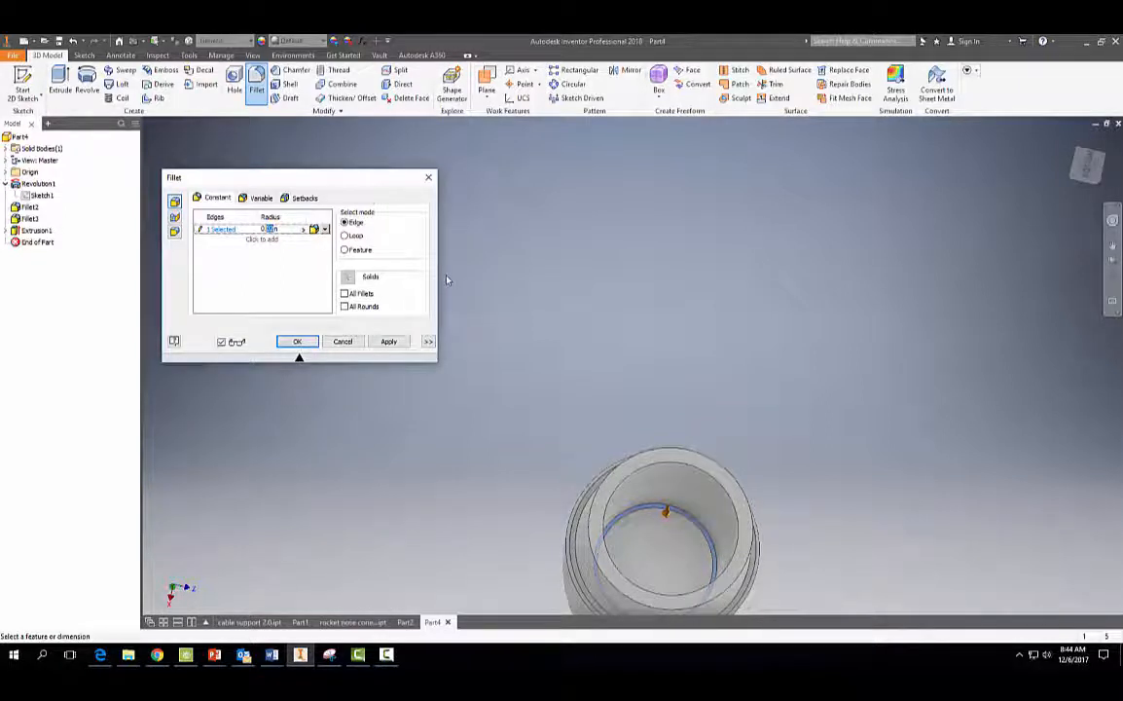
pyautogui.write('0.5')
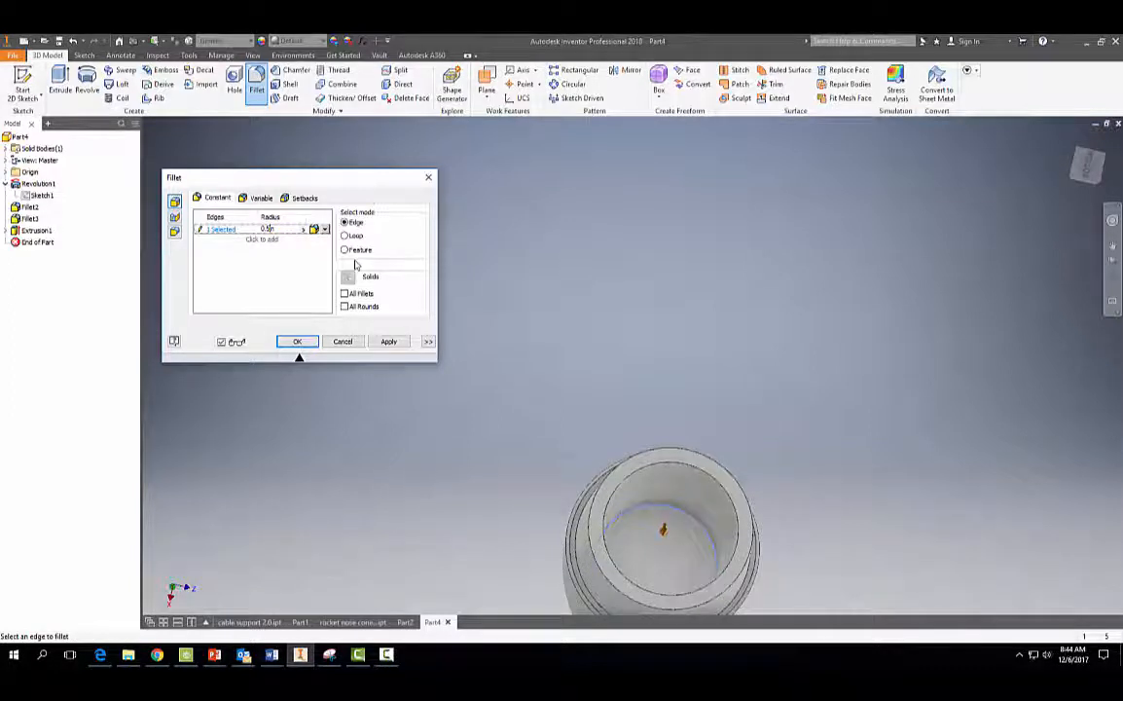
pyautogui.press('BackSpace')
pyautogui.write('25')
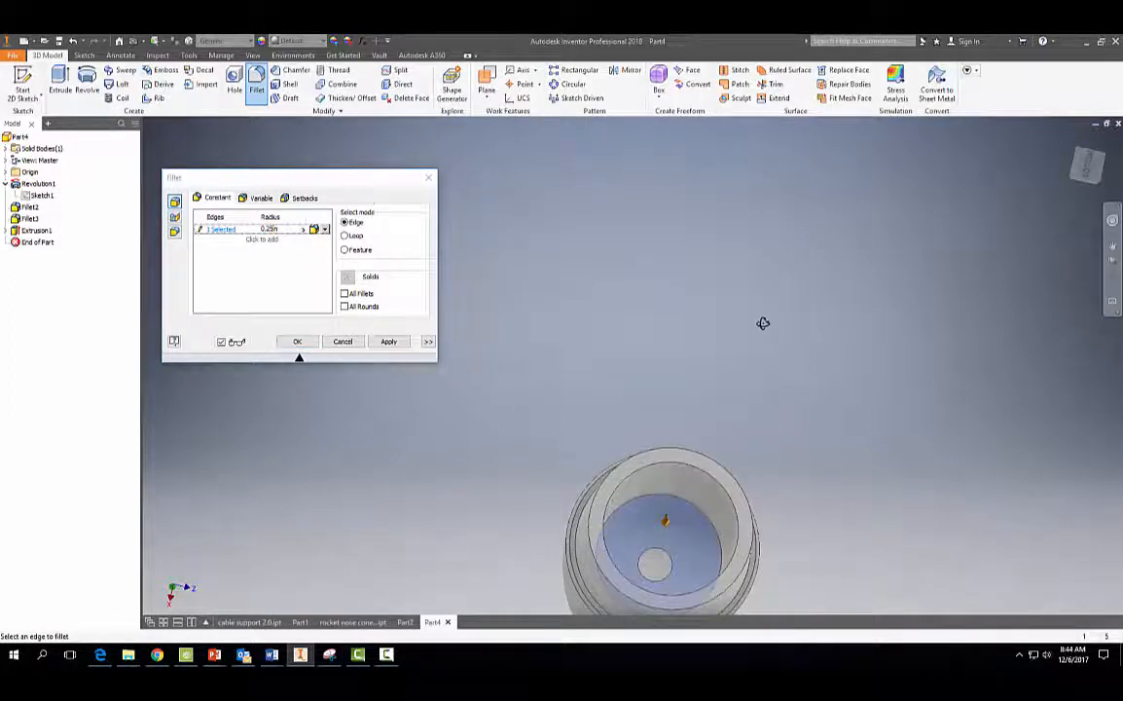
pyautogui.keyDown('shift'); pyautogui.moveTo(763, 321); pyautogui.dragTo(767, 341, button='middle'); pyautogui.keyUp('shift')
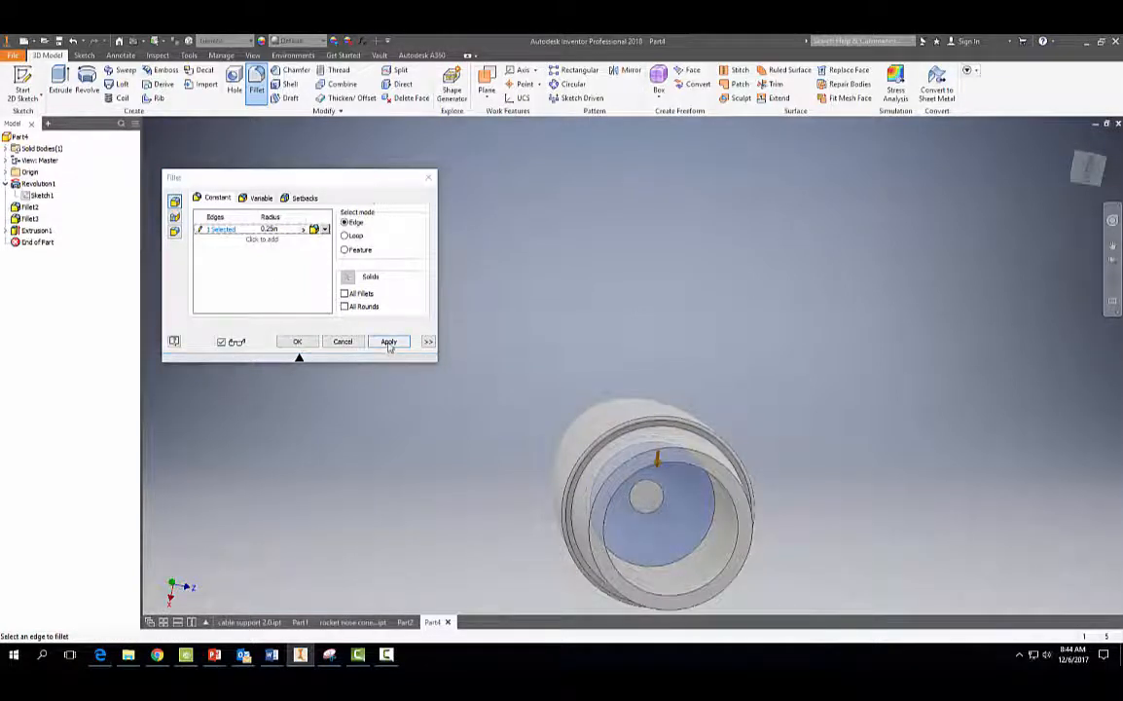
pyautogui.click(390, 348)
pyautogui.keyDown('shift'); pyautogui.moveTo(780, 296); pyautogui.dragTo(800, 272, button='middle'); pyautogui.keyUp('shift')
pyautogui.click(346, 343)
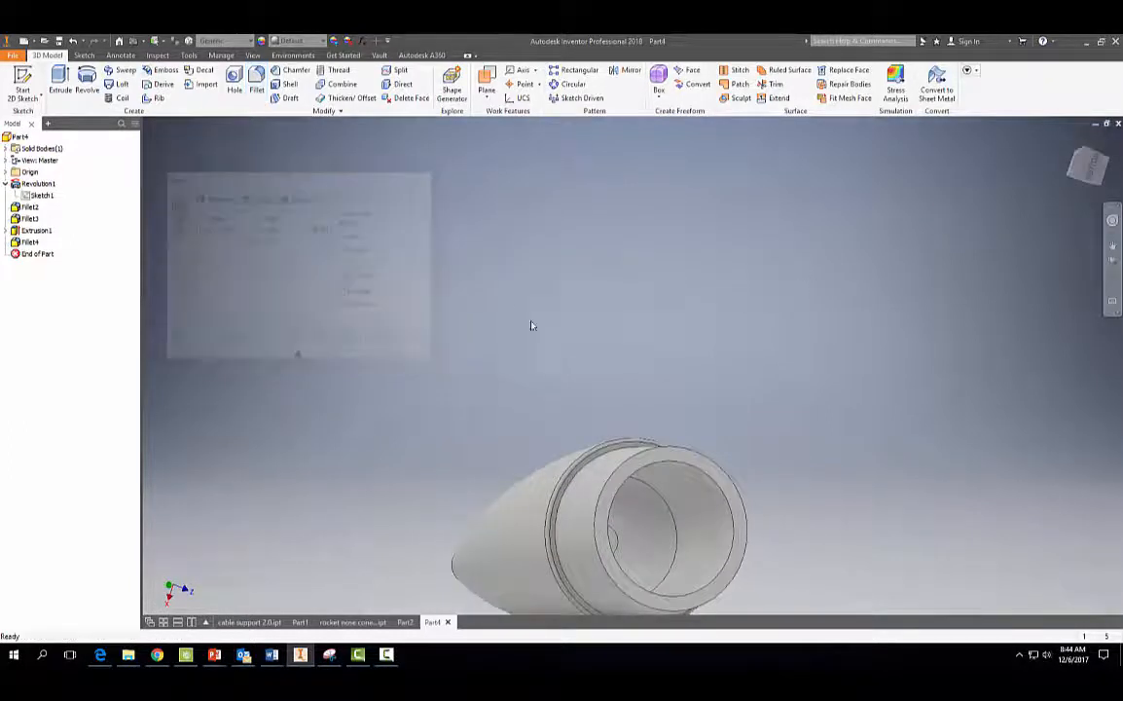
pyautogui.keyDown('shift'); pyautogui.moveTo(532, 325); pyautogui.dragTo(594, 317, button='middle'); pyautogui.keyUp('shift')
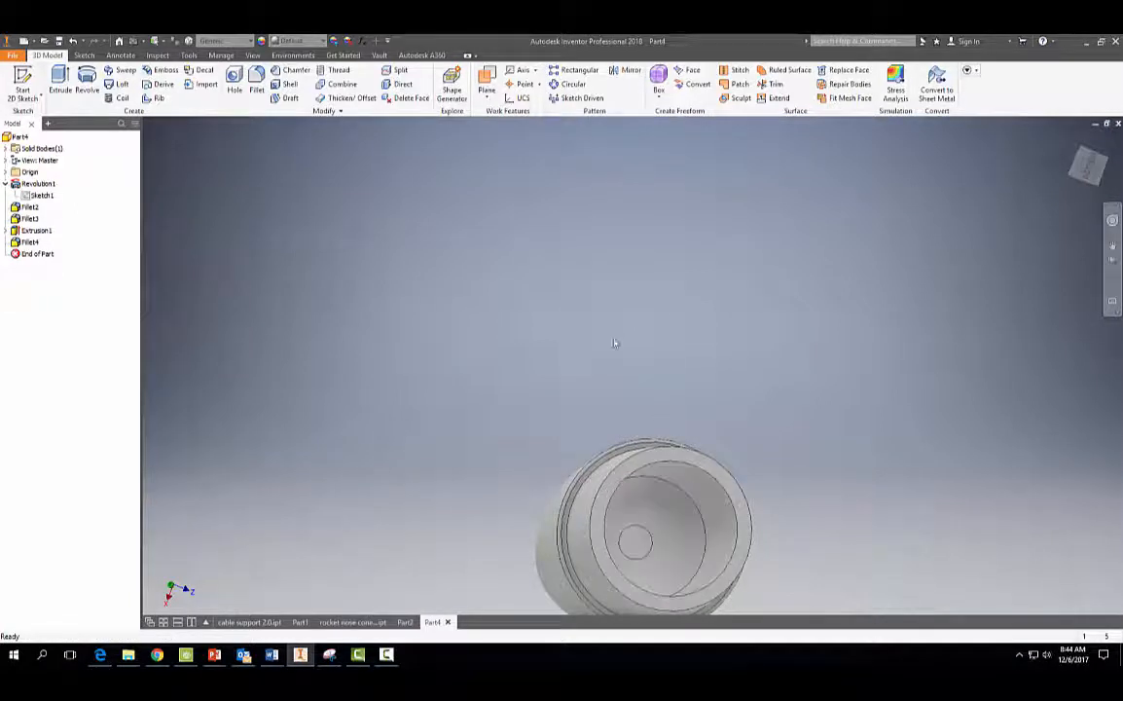
pyautogui.keyDown('shift'); pyautogui.moveTo(615, 343); pyautogui.dragTo(730, 352, button='middle'); pyautogui.keyUp('shift')
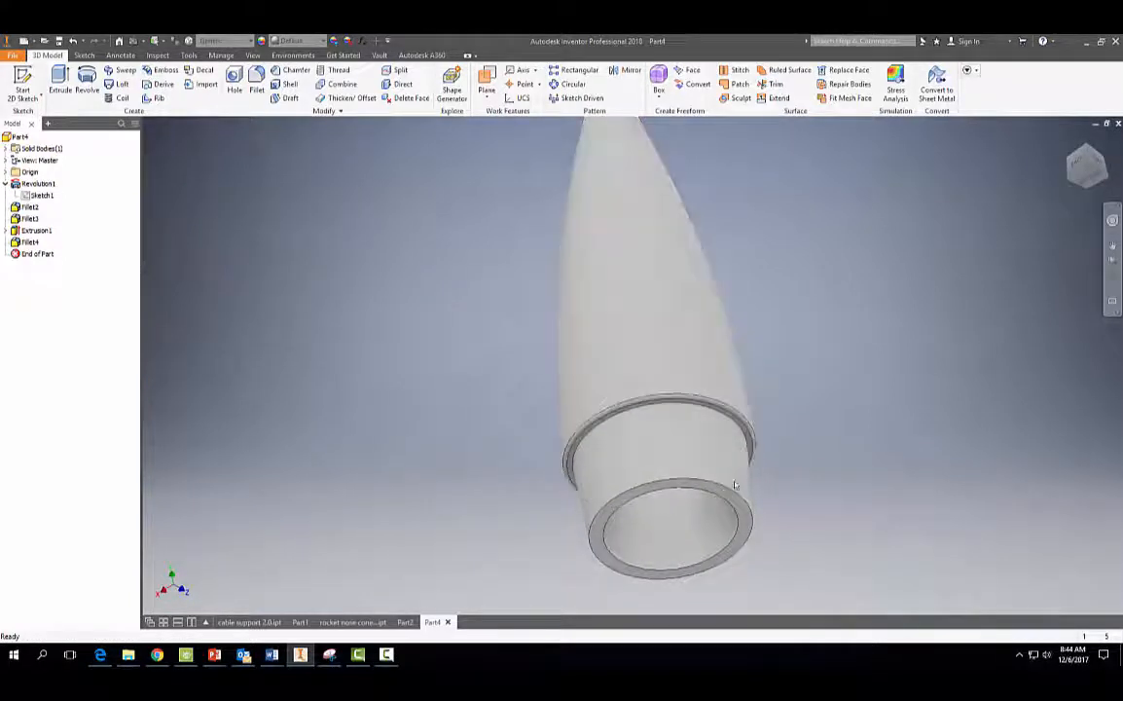
pyautogui.keyDown('shift'); pyautogui.moveTo(660, 542); pyautogui.dragTo(909, 389, button='middle'); pyautogui.keyUp('shift')
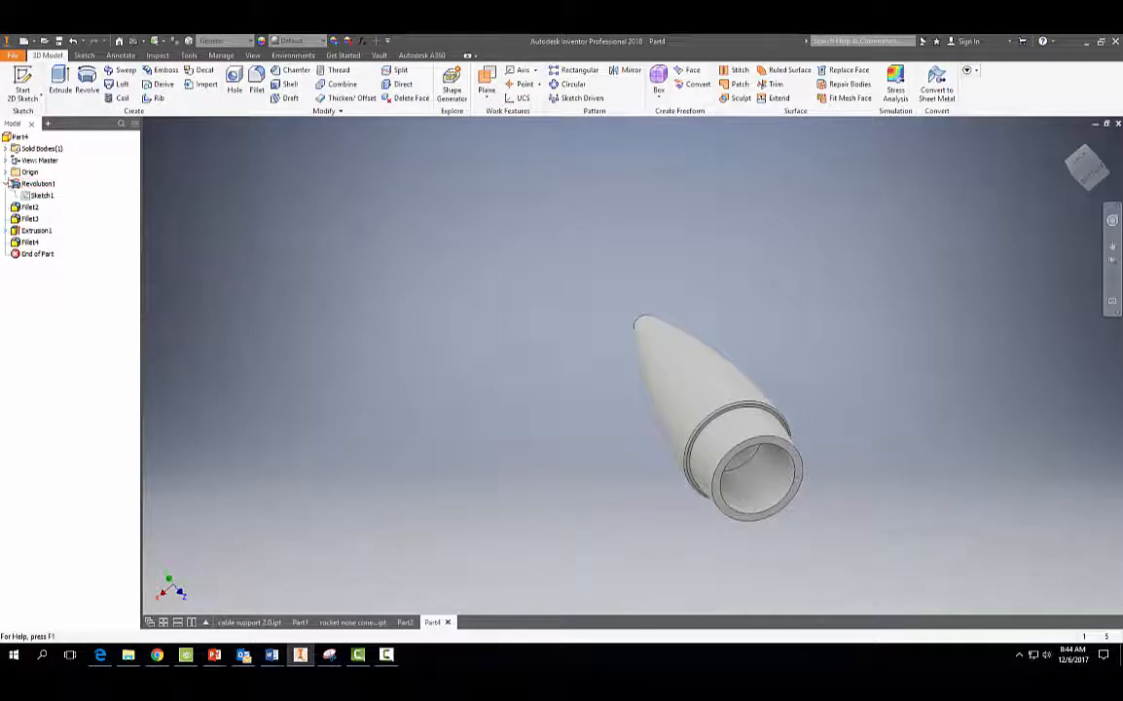
# Dismiss the calendar reminder and start a new sketch on the origin's YZ plane
pyautogui.click(6, 171)
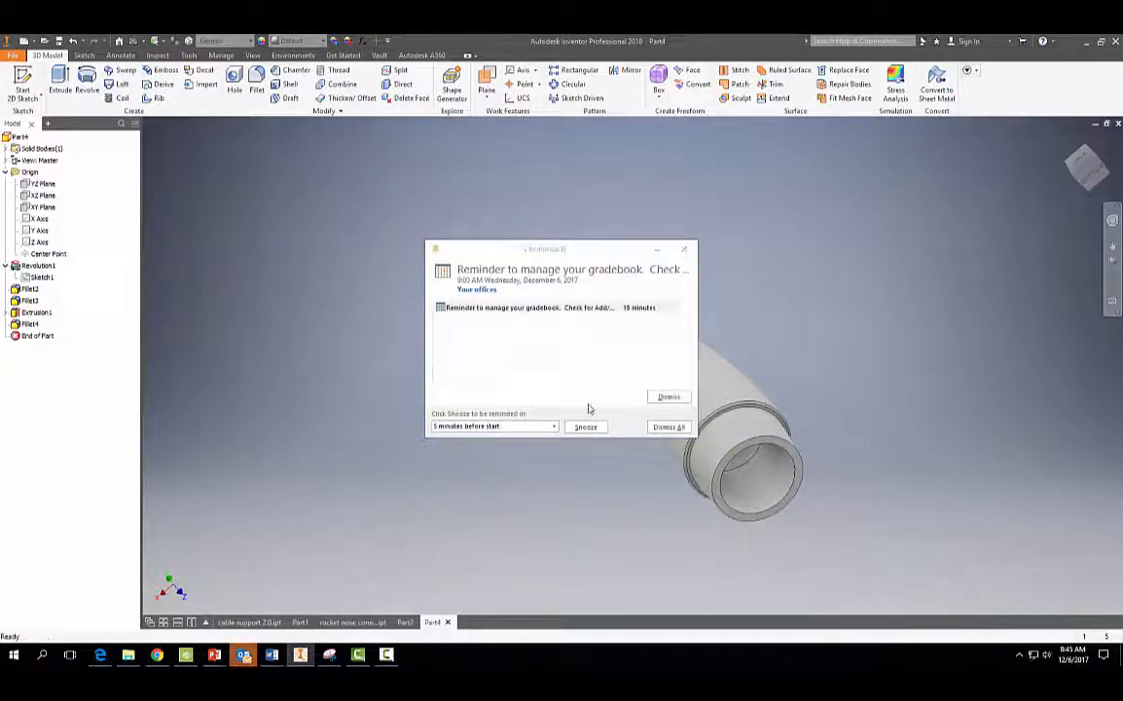
pyautogui.click(669, 398)
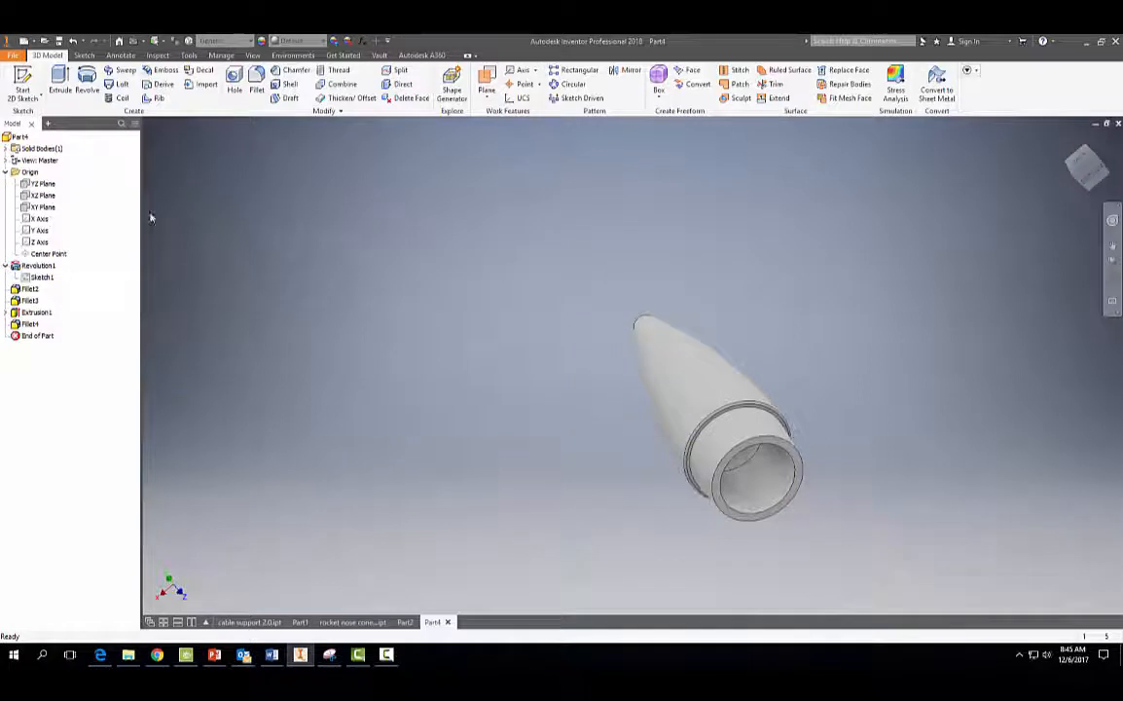
pyautogui.click(39, 184)
pyautogui.keyDown('shift'); pyautogui.moveTo(665, 249); pyautogui.dragTo(718, 283, button='middle'); pyautogui.keyUp('shift')
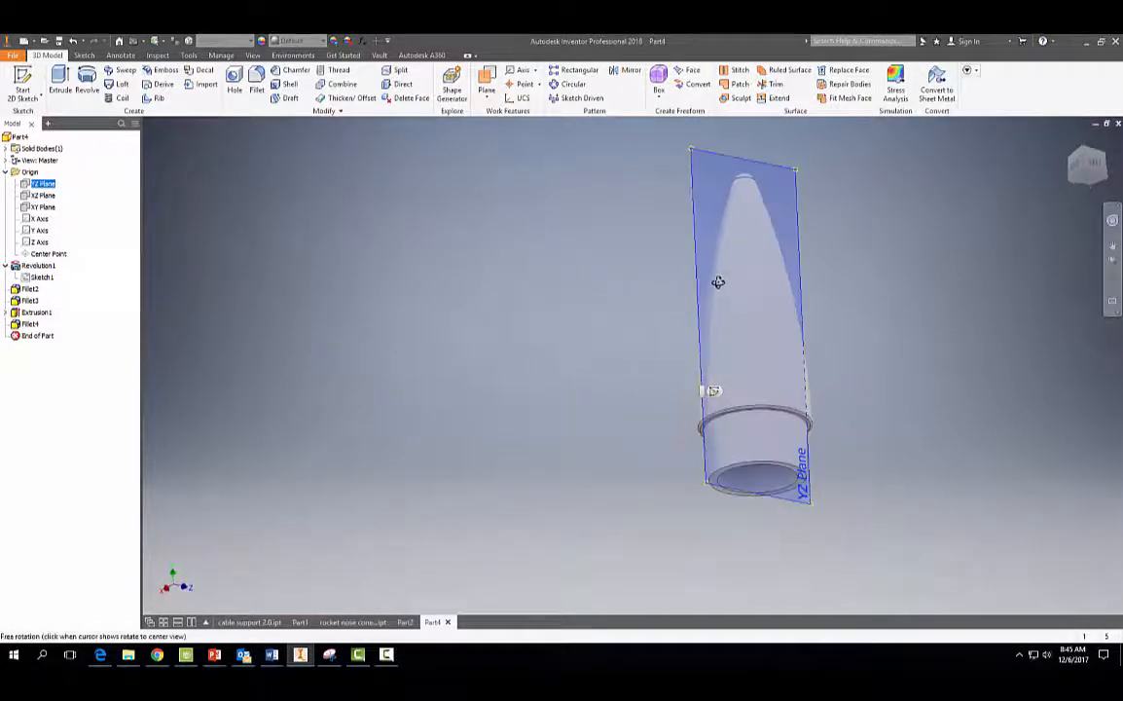
pyautogui.press('pageup')
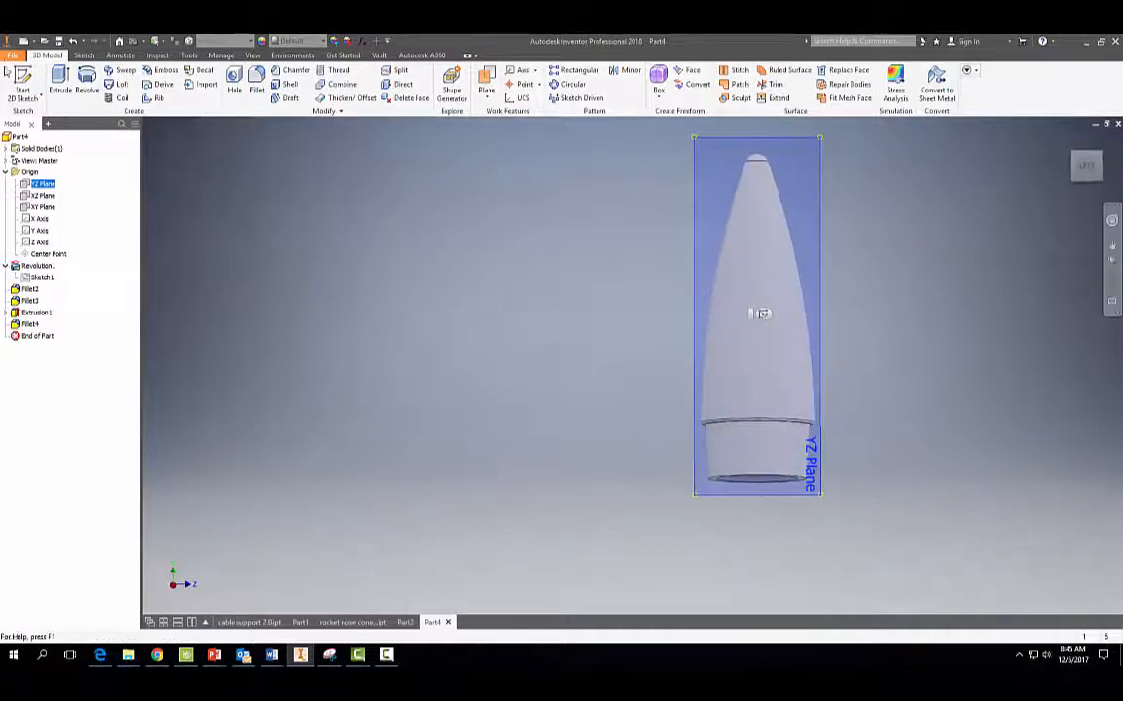
pyautogui.press('s')
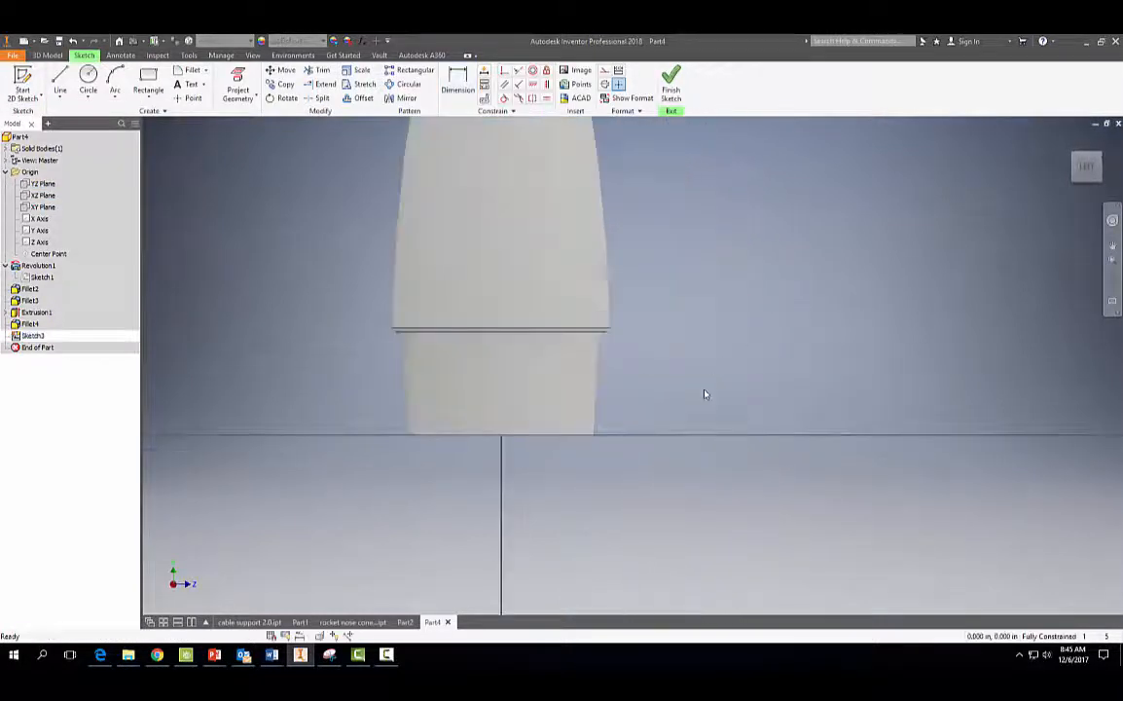
pyautogui.click(59, 82)
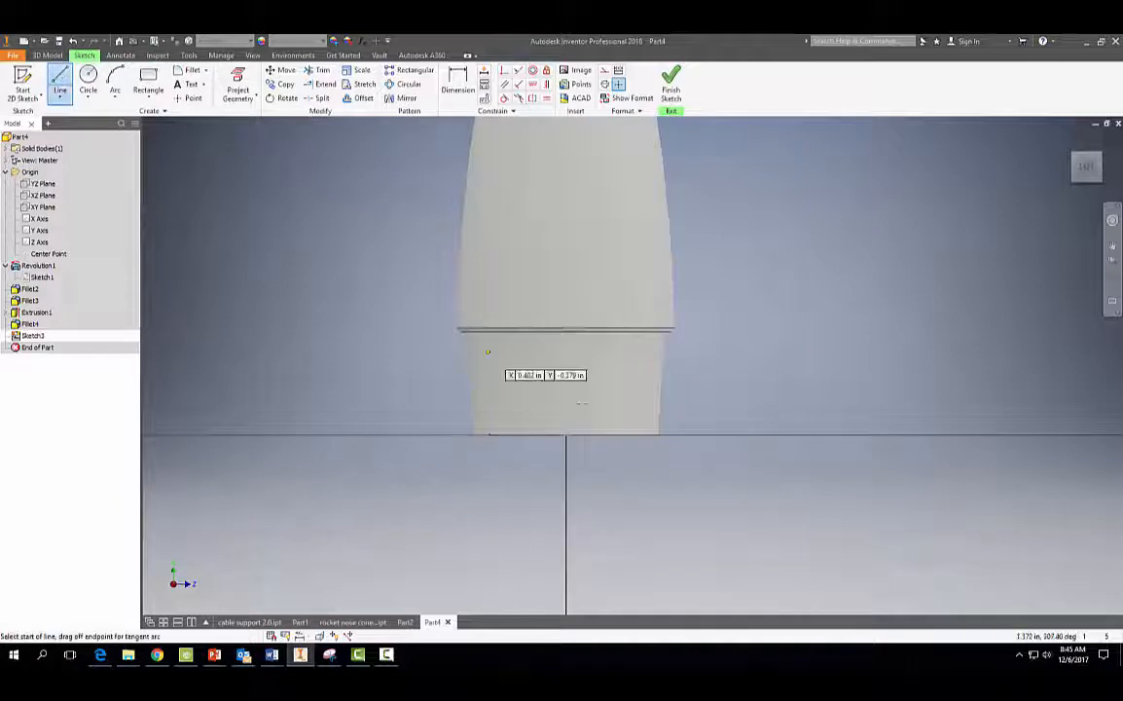
pyautogui.scroll(3, 640, 434)
pyautogui.click(643, 433)
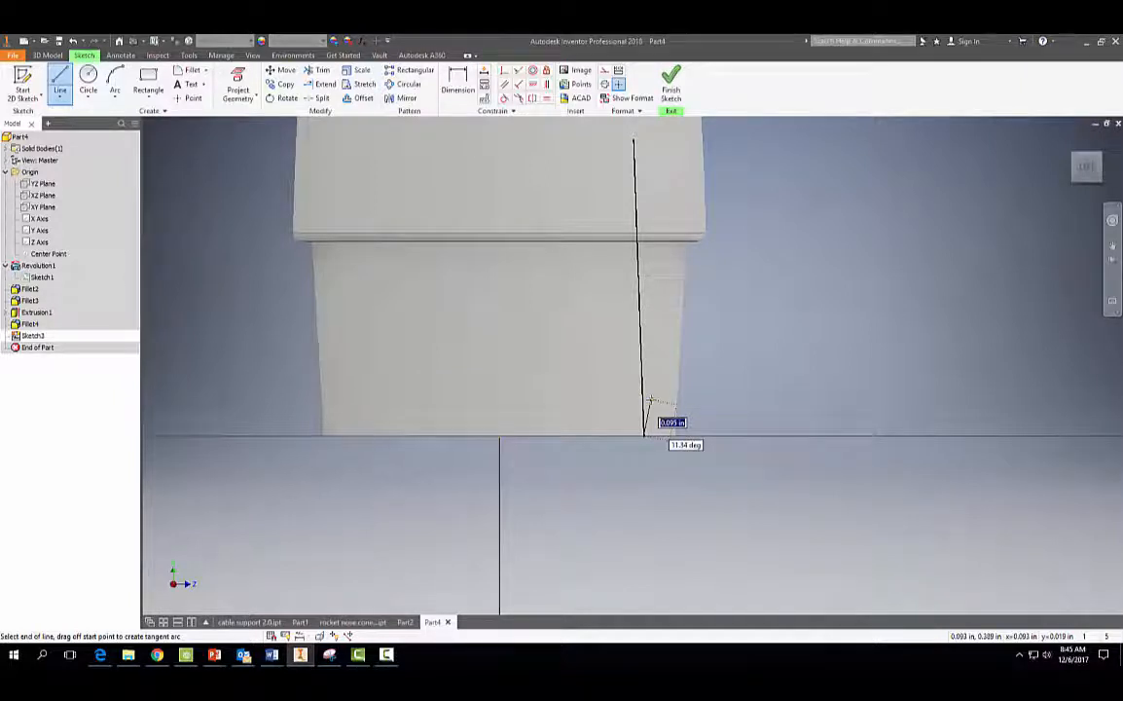
pyautogui.click(238, 88)
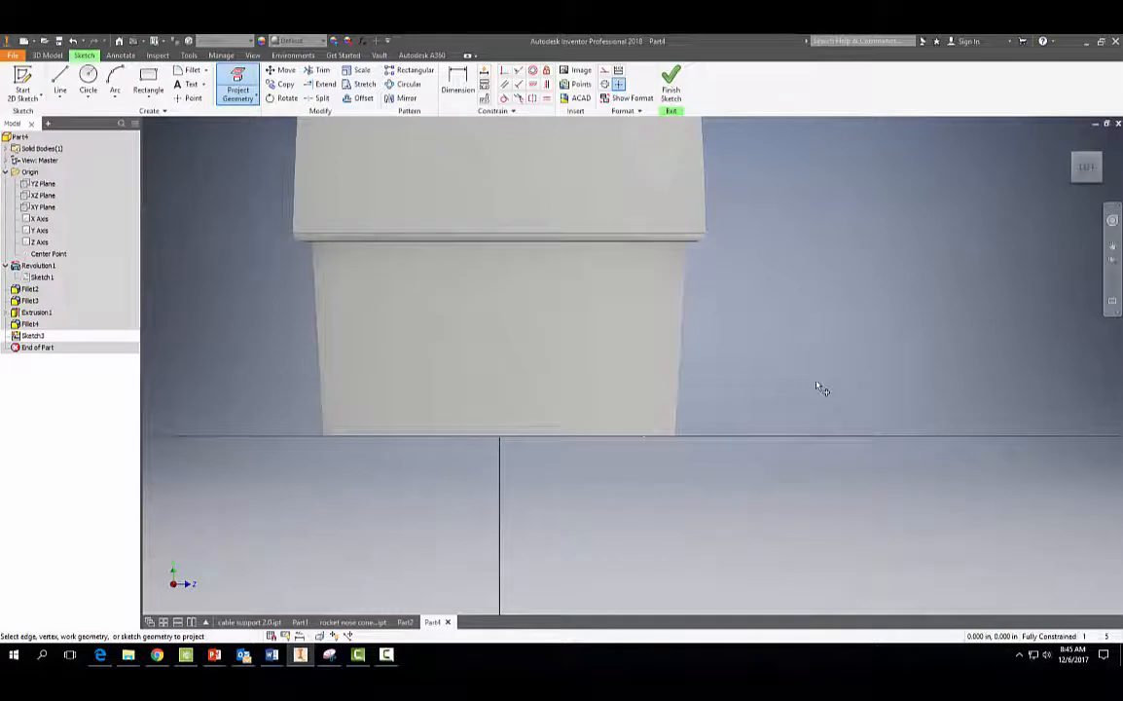
pyautogui.press('Escape')
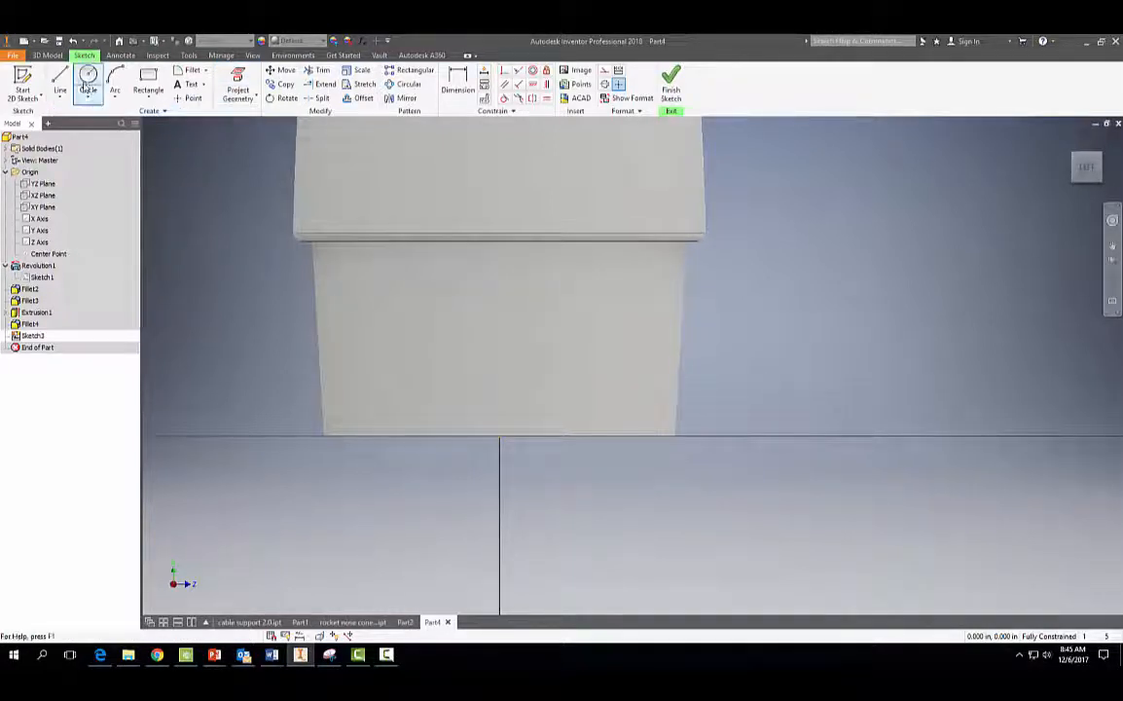
# Sketch a line about 0.15 in long up one pocket wall from the base, and a horizontal line about 0.73 in long across the pocket
pyautogui.click(60, 83)
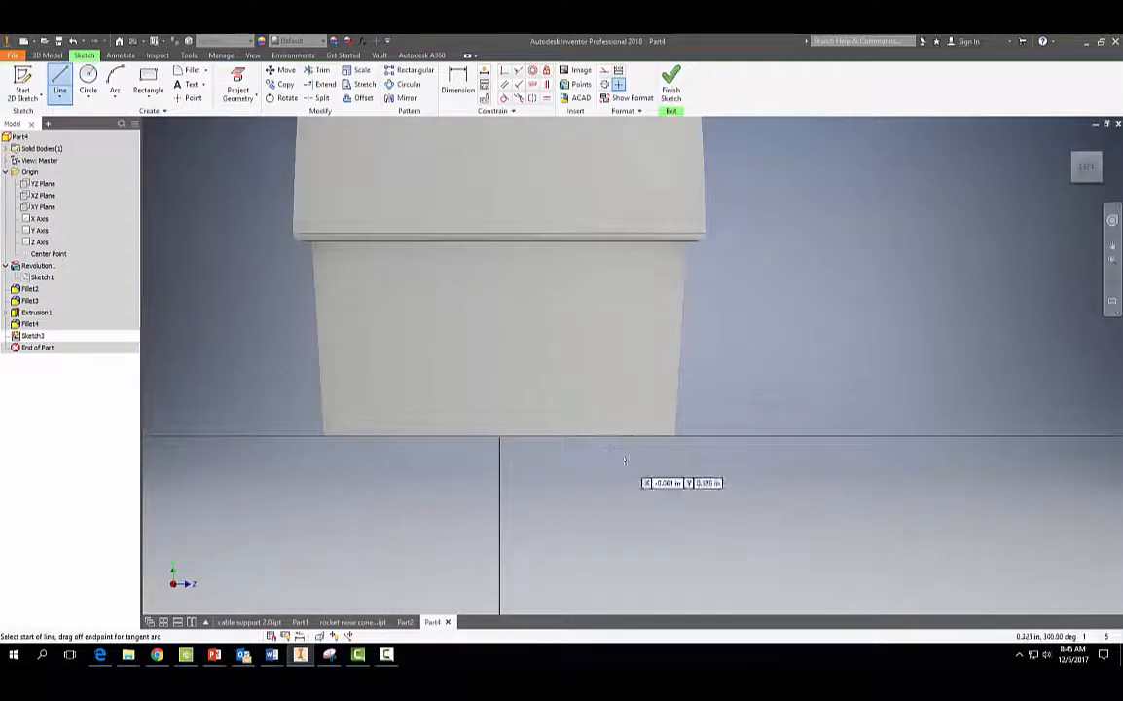
pyautogui.click(668, 437)
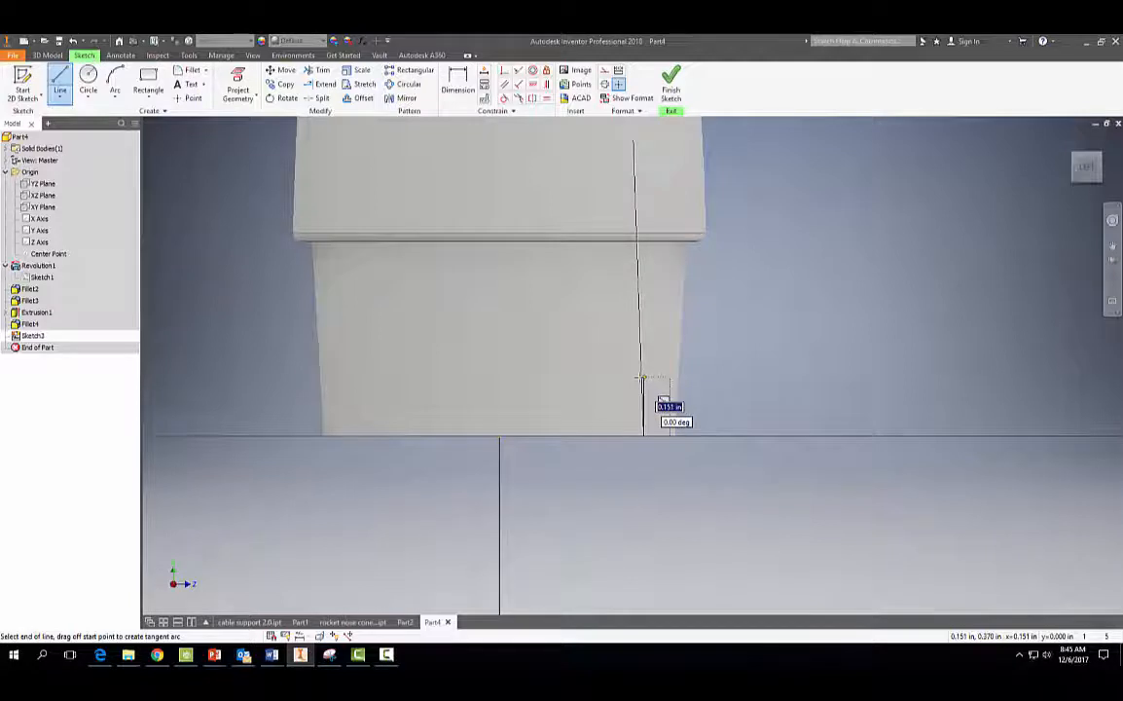
pyautogui.click(641, 378)
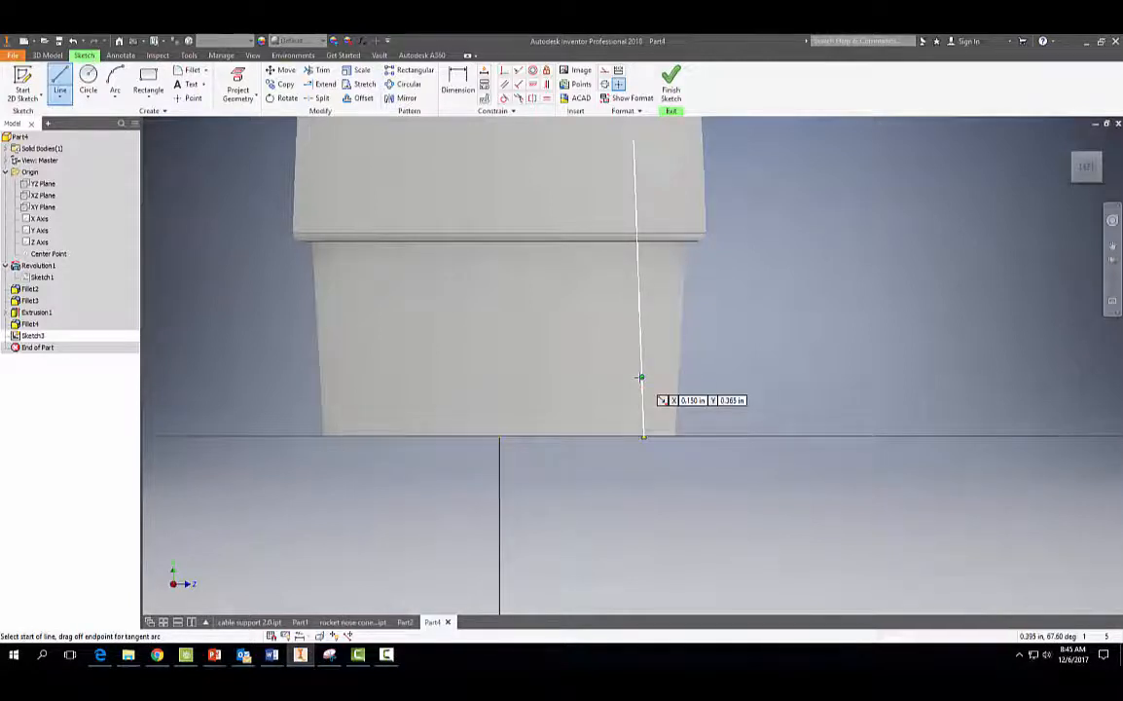
pyautogui.click(641, 377)
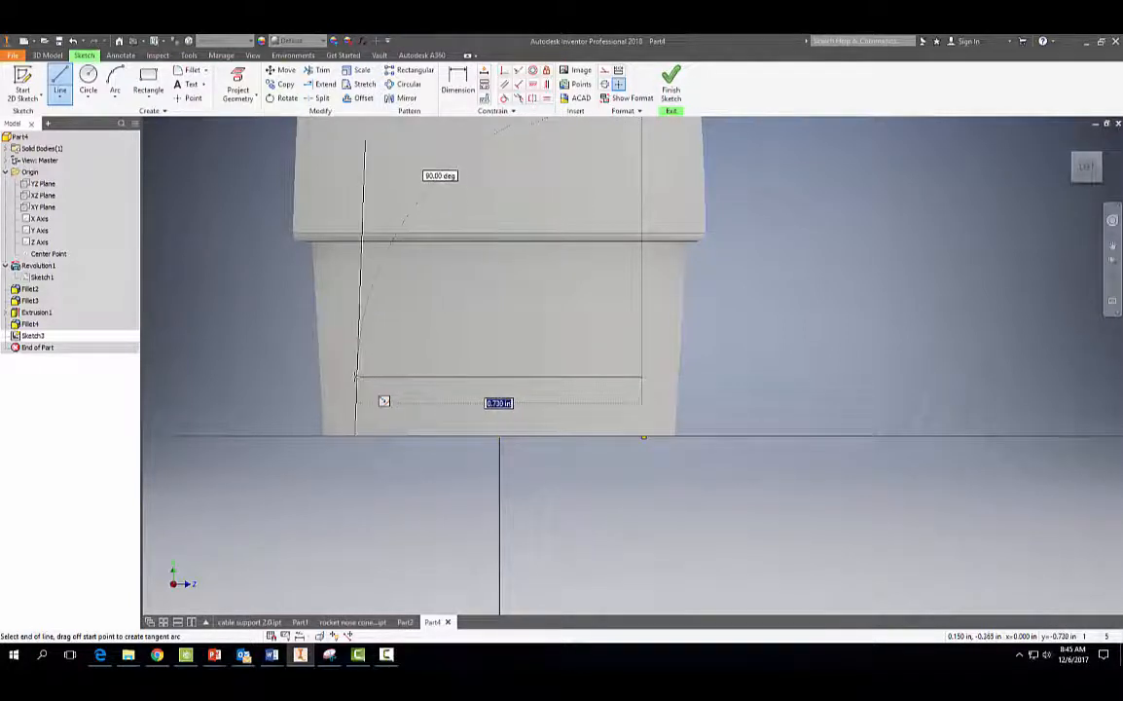
pyautogui.press('Escape')
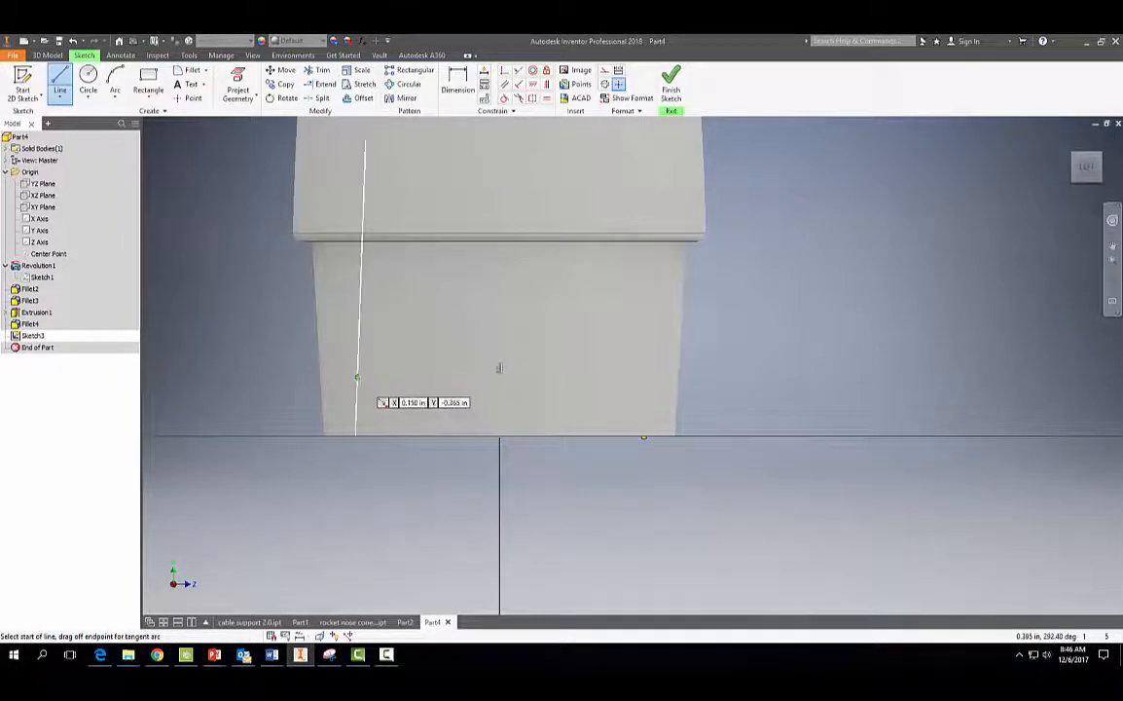
# Sketch a line about 0.15 in long down the opposite pocket wall and close the profile with a line along the base
pyautogui.click(357, 378)
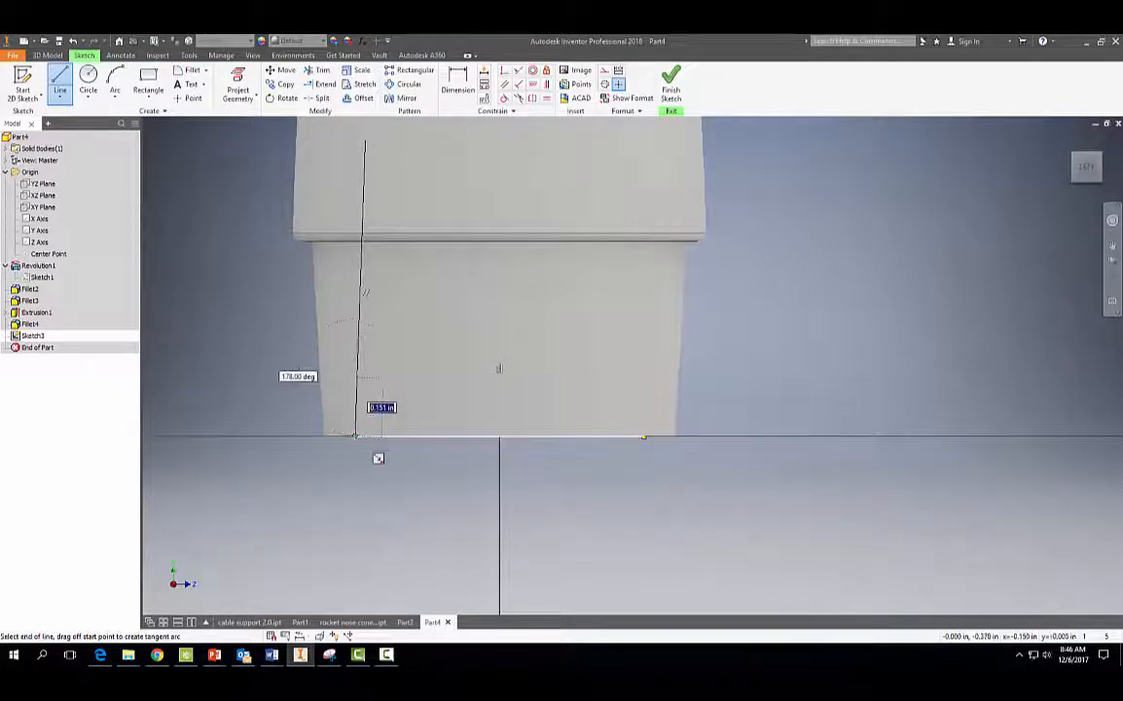
pyautogui.press('Escape')
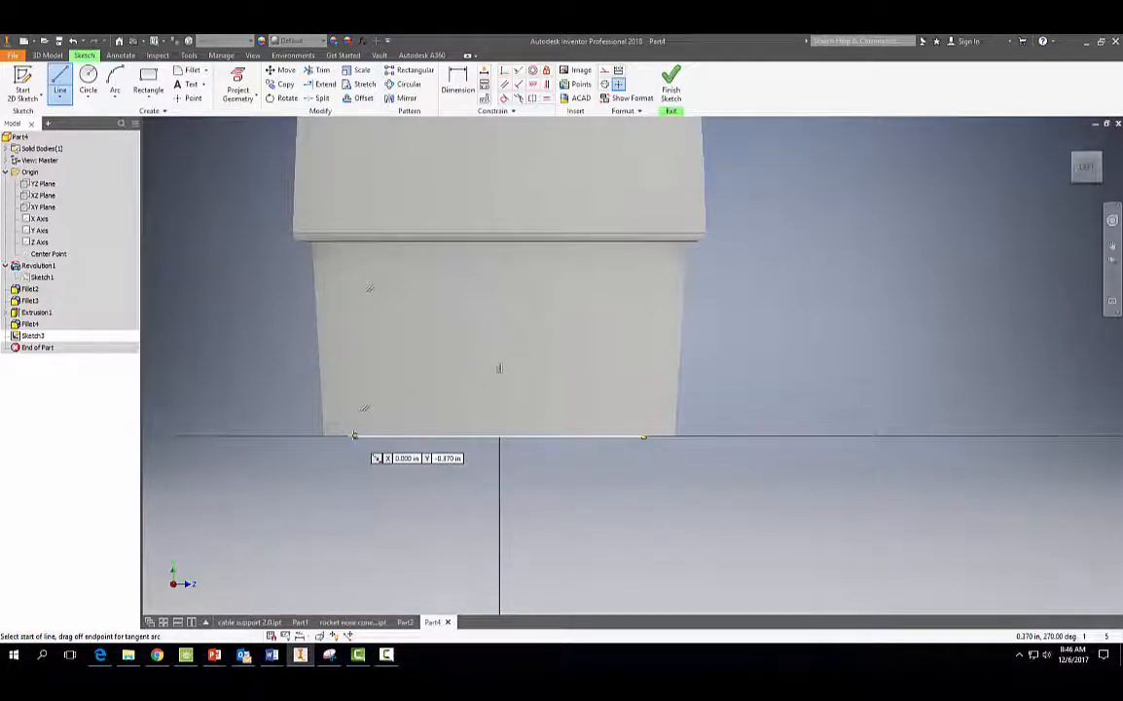
pyautogui.click(355, 436)
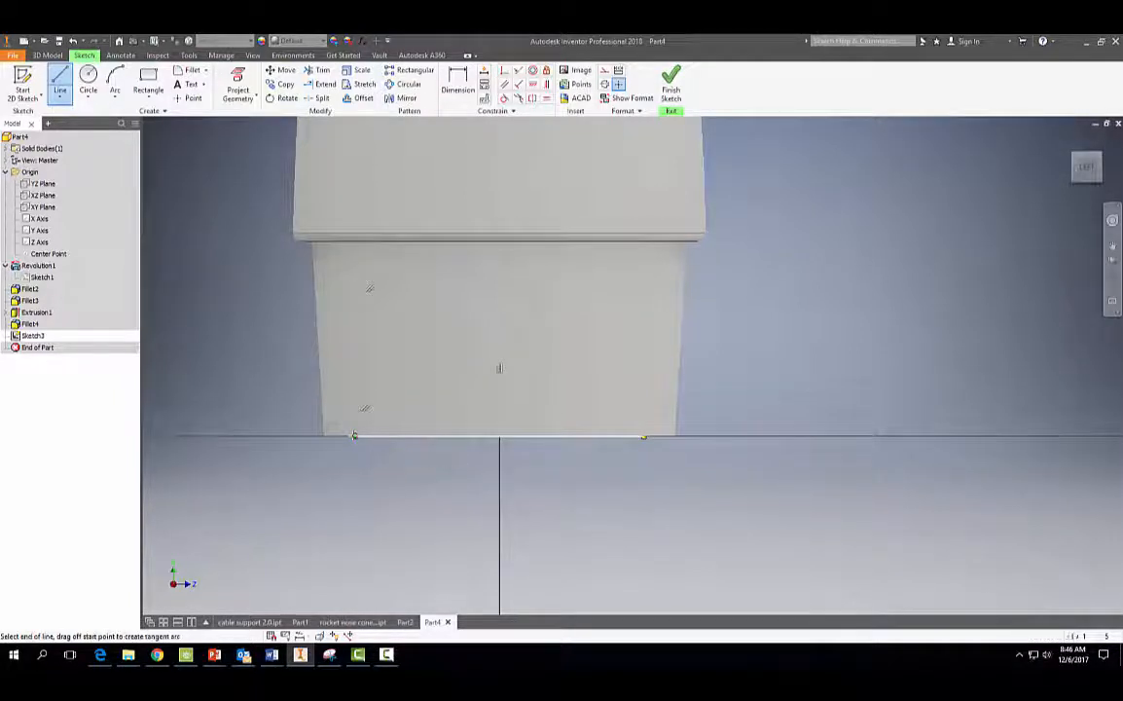
pyautogui.click(643, 437)
pyautogui.press('Escape')
pyautogui.press('Escape')
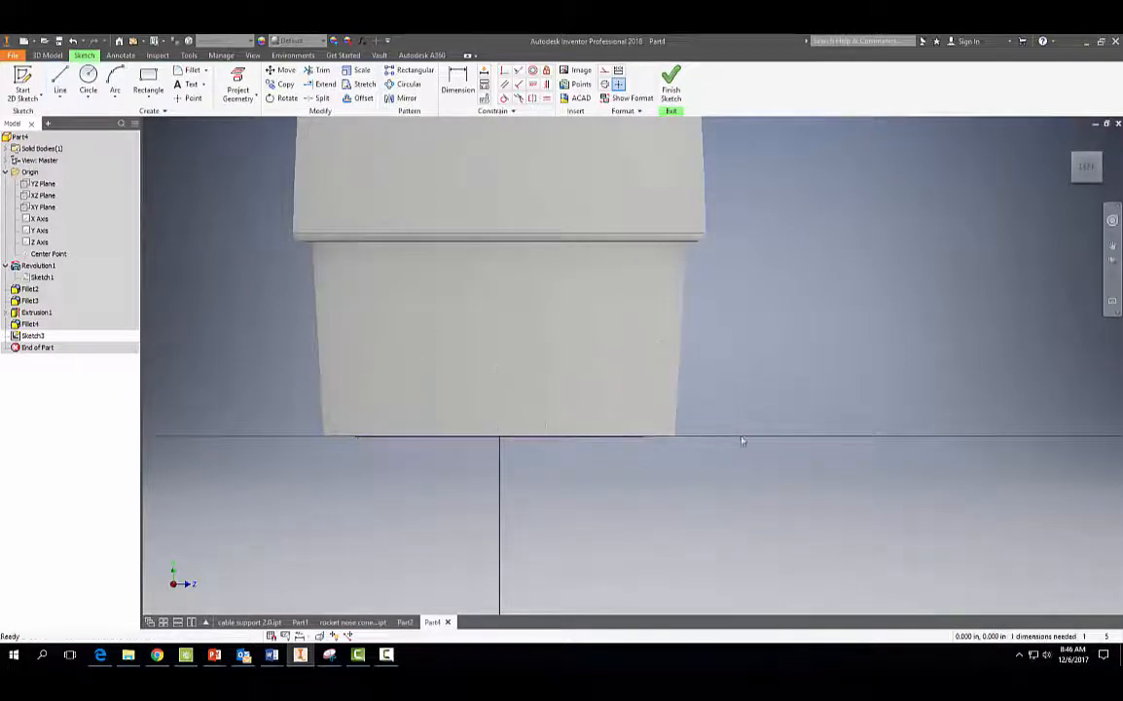
# Dimension the height of the thin profile across the pocket to 0.1 in and finish the sketch
pyautogui.keyDown('shift'); pyautogui.moveTo(766, 429); pyautogui.dragTo(805, 387, button='middle'); pyautogui.keyUp('shift')
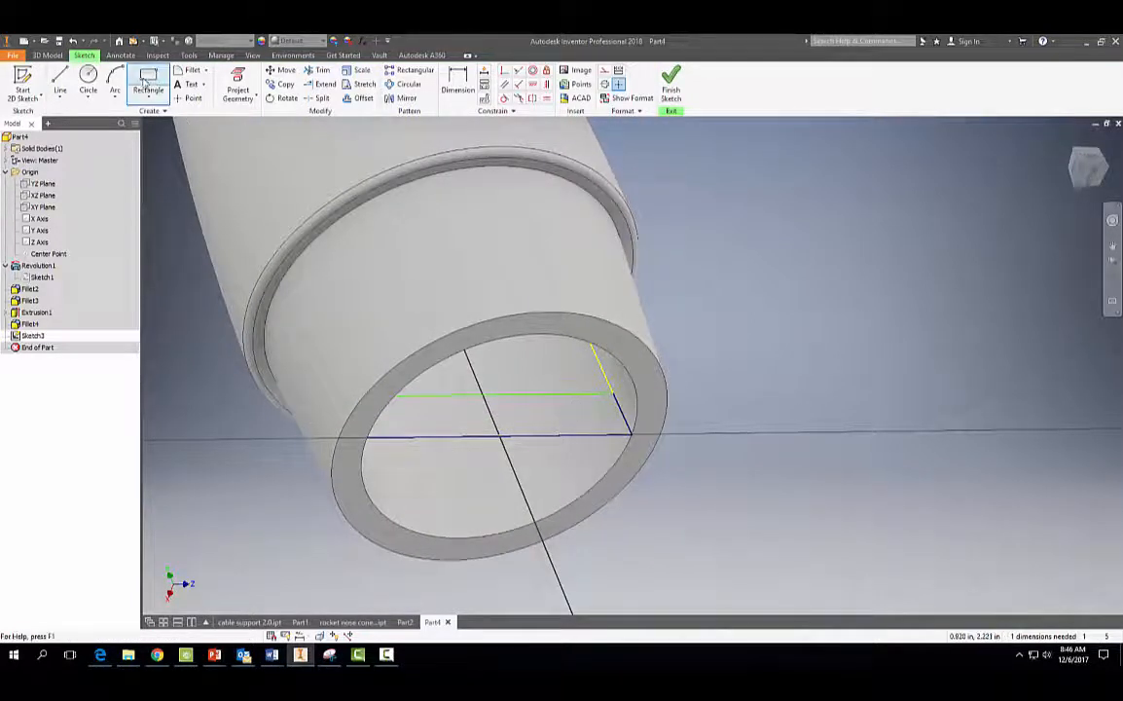
pyautogui.click(456, 81)
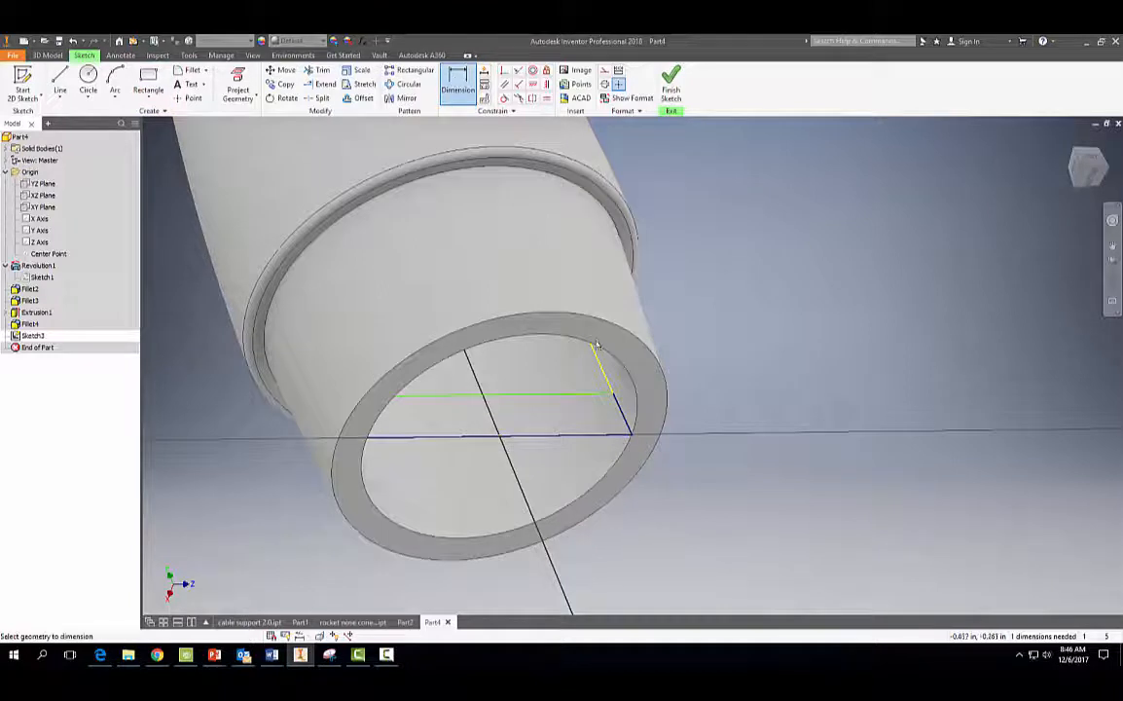
pyautogui.click(588, 434)
pyautogui.press('Escape')
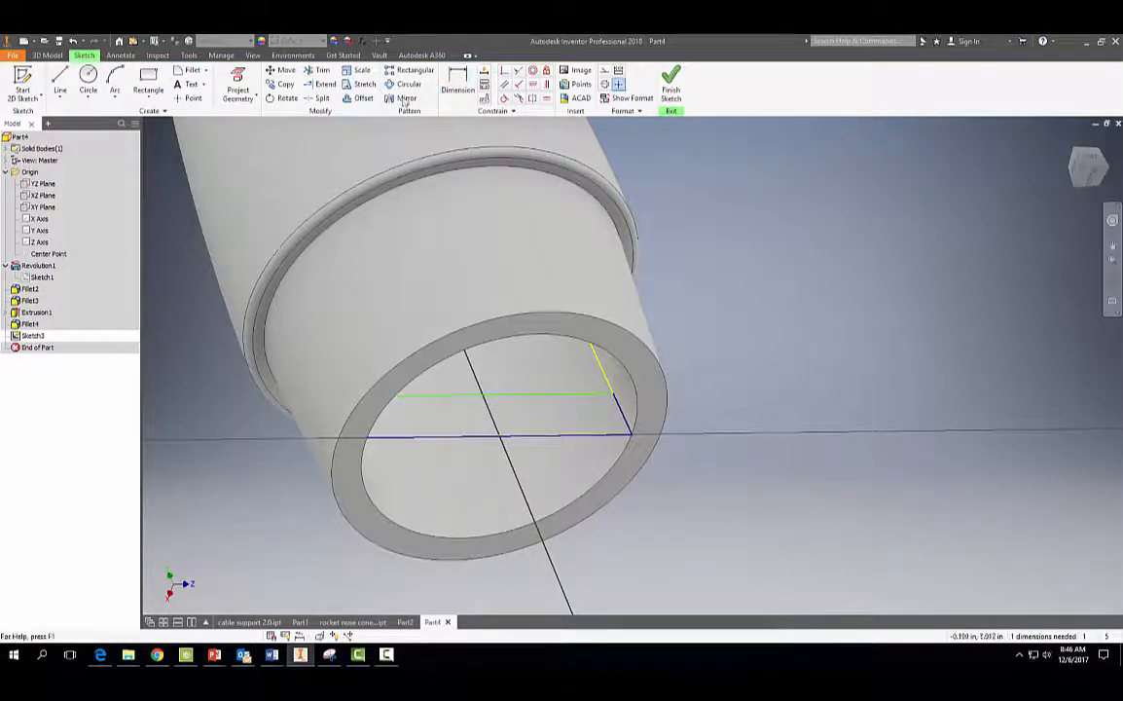
pyautogui.press('d')
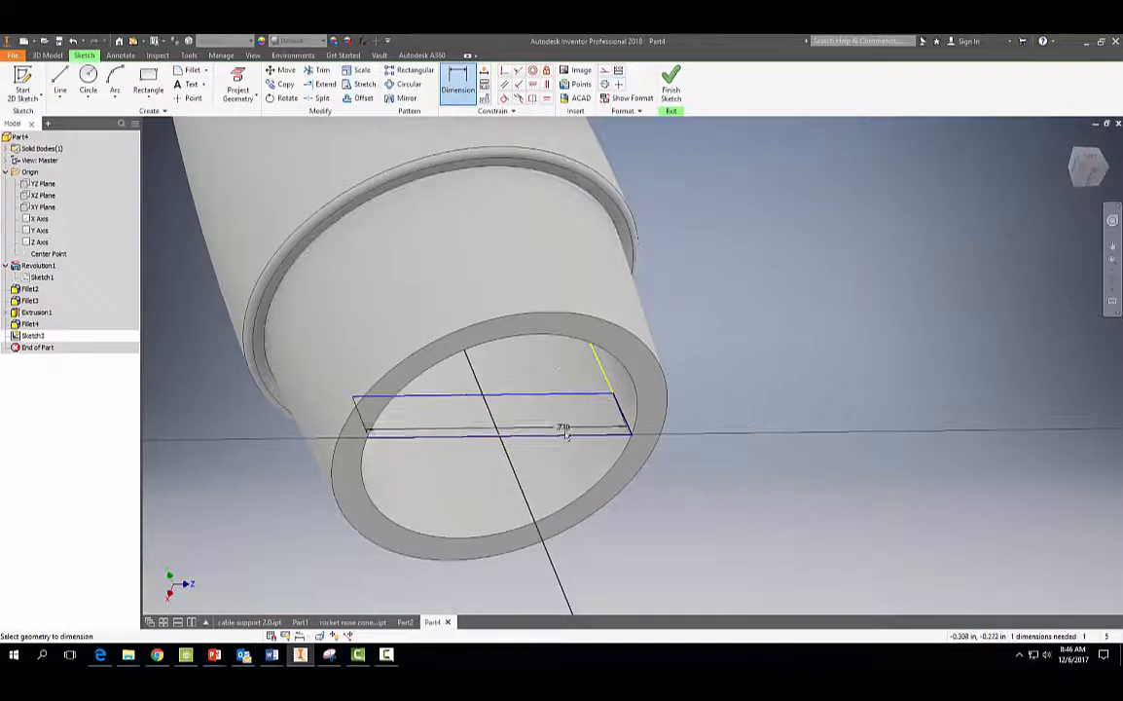
pyautogui.click(573, 432)
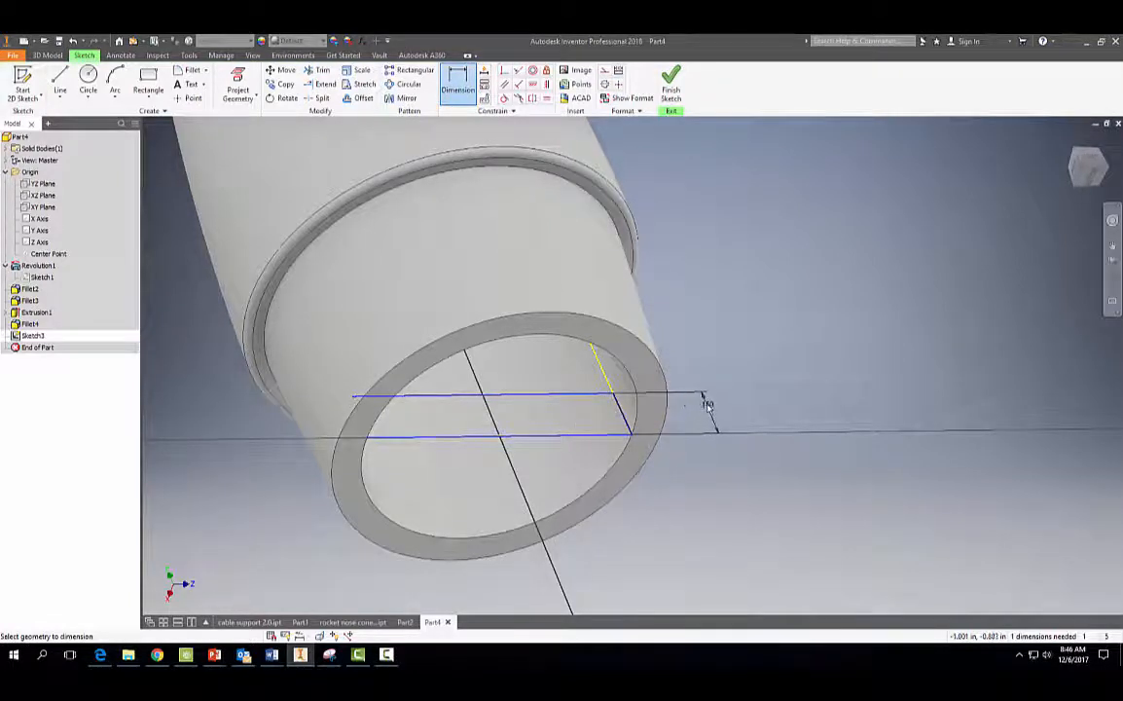
pyautogui.click(707, 401)
pyautogui.write('.1')
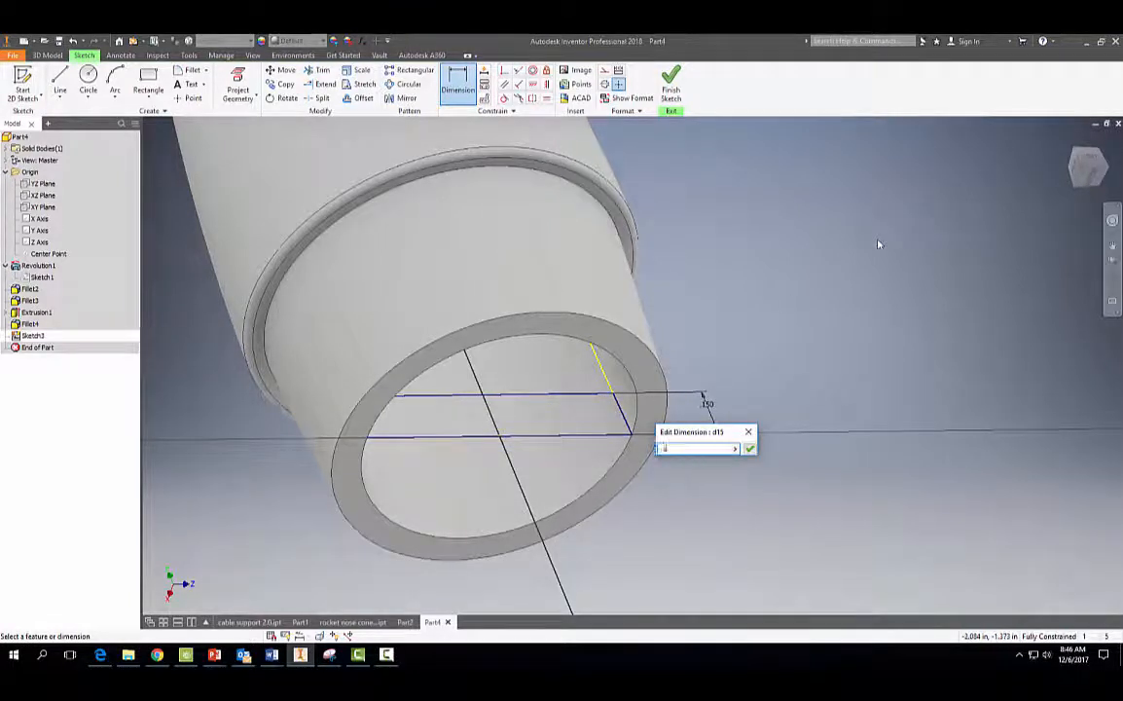
pyautogui.press('Return')
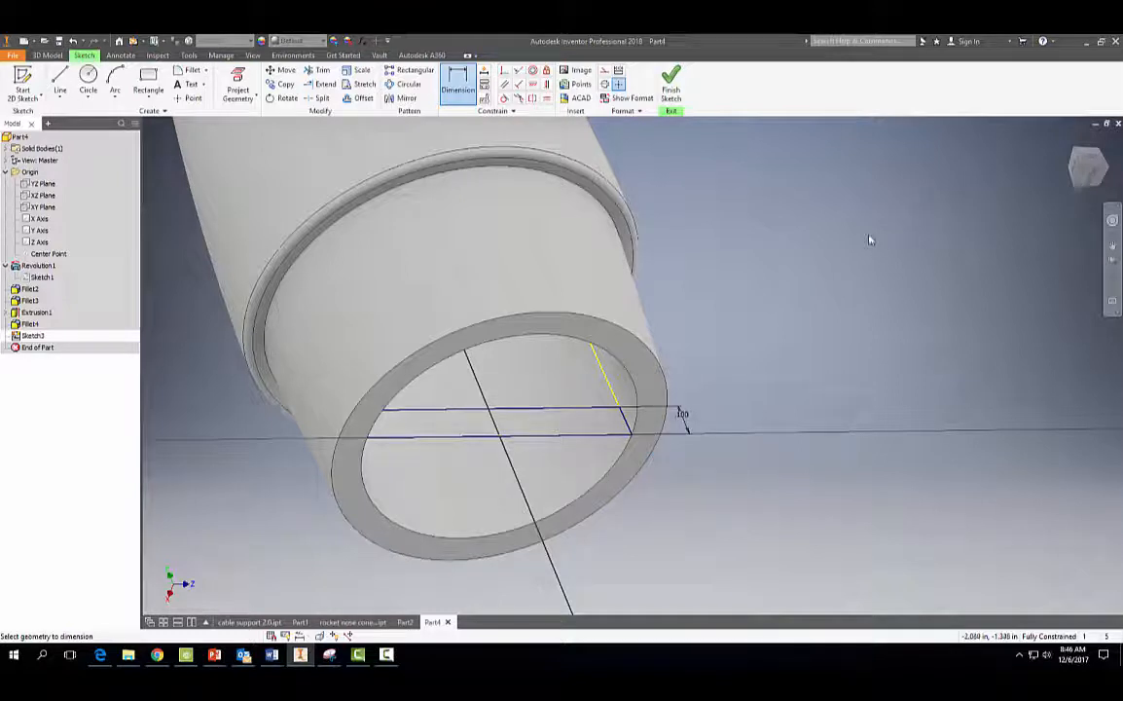
pyautogui.click(670, 83)
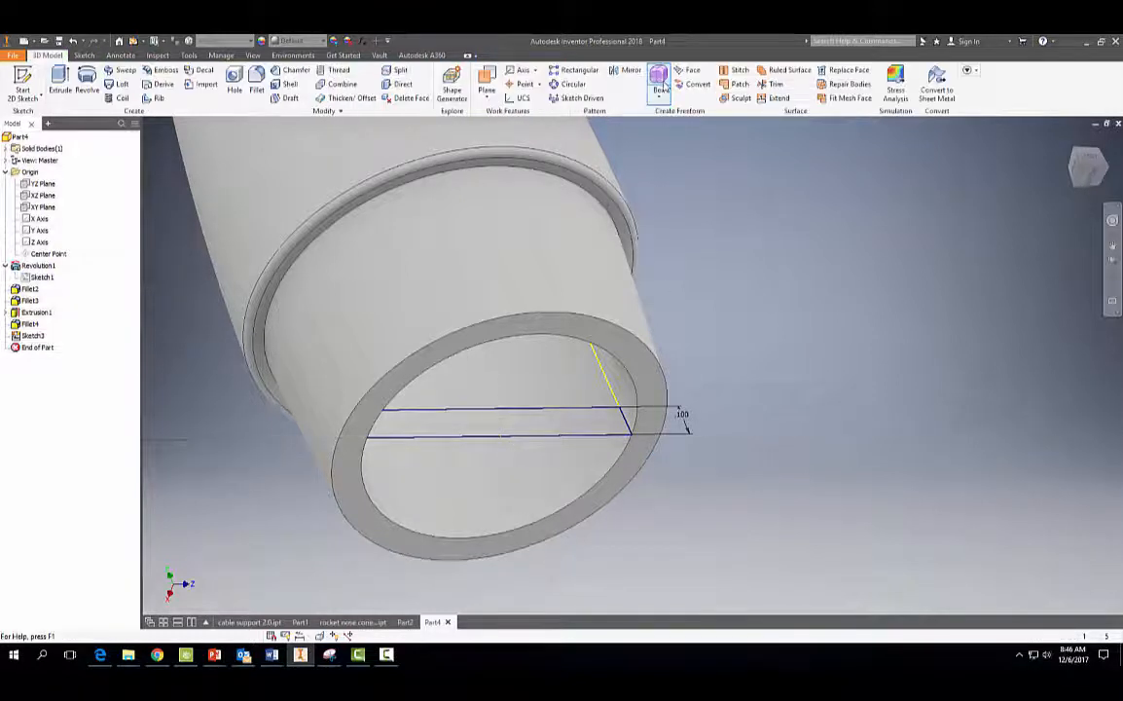
# Extrude the thin profile symmetrically by a distance of 0.1 in as a crossbar joined to the base pocket walls
pyautogui.click(61, 82)
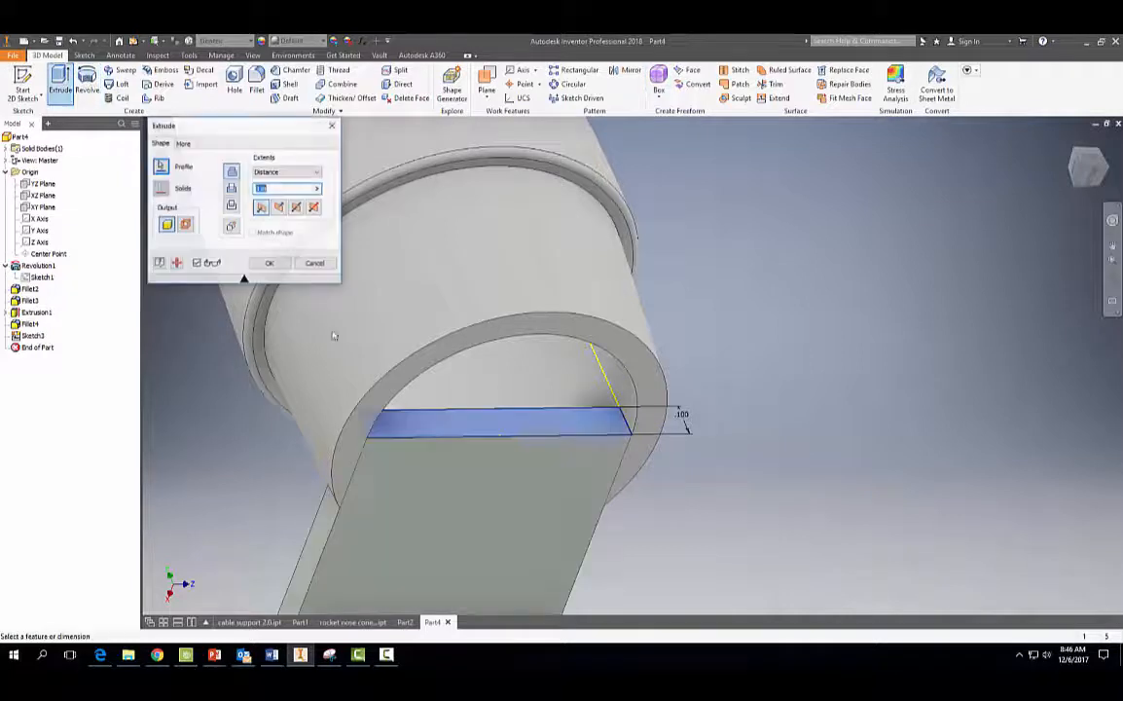
pyautogui.click(297, 208)
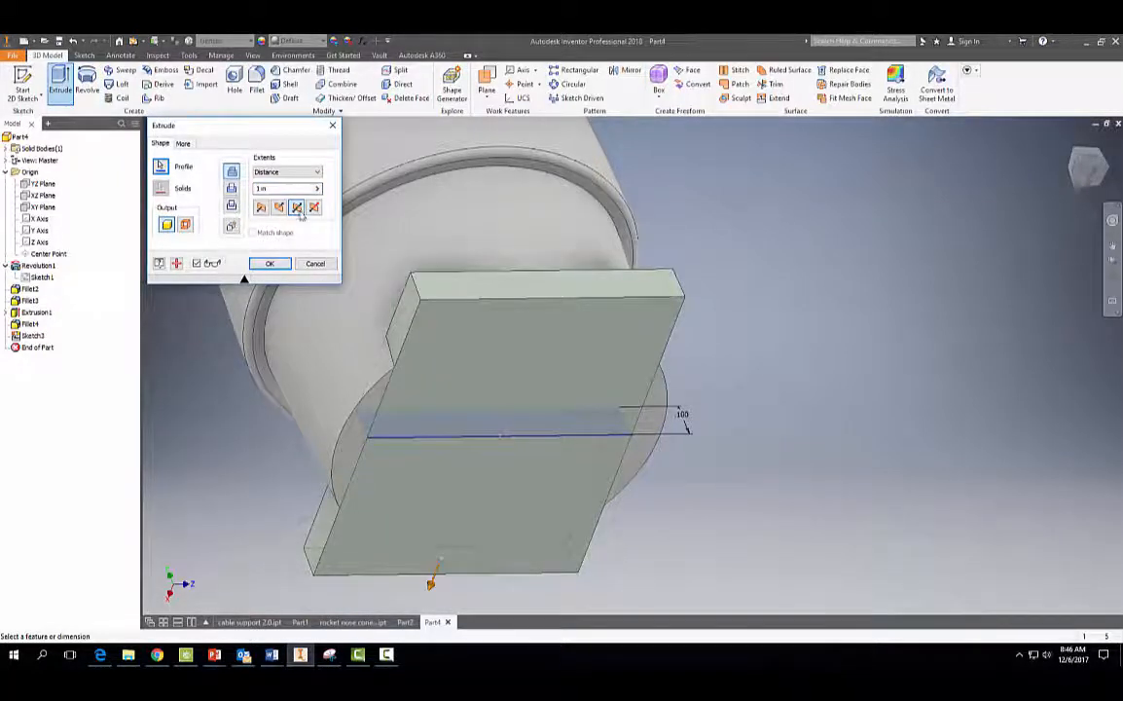
pyautogui.doubleClick(259, 188)
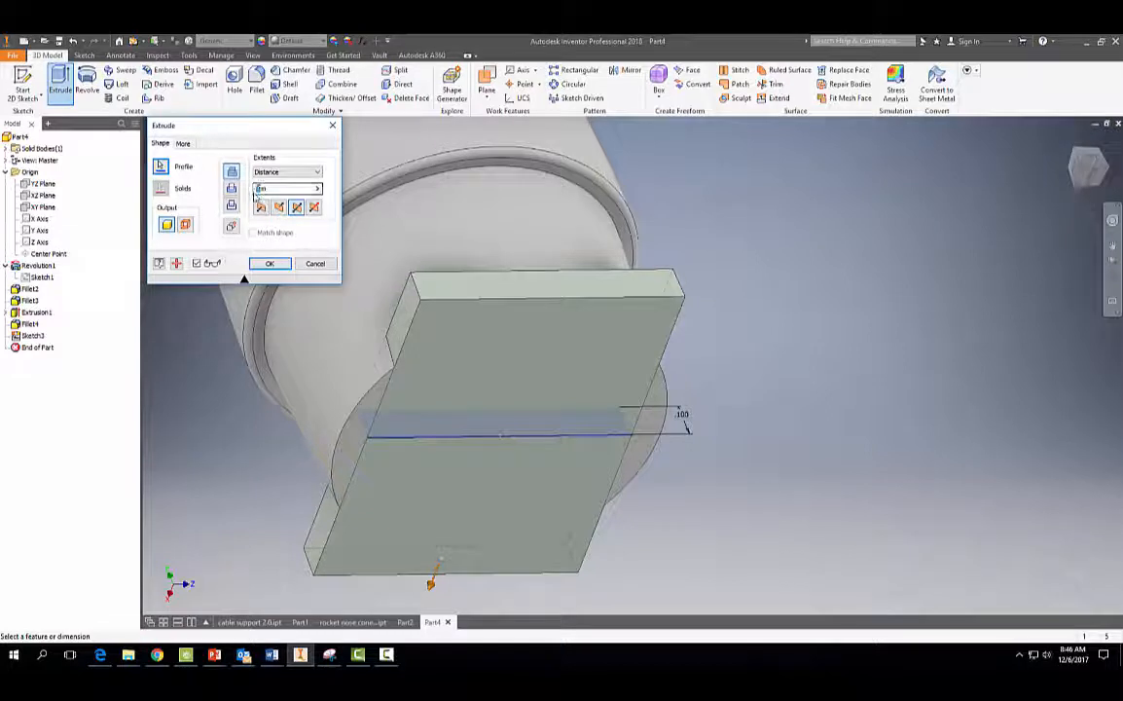
pyautogui.write('.05')
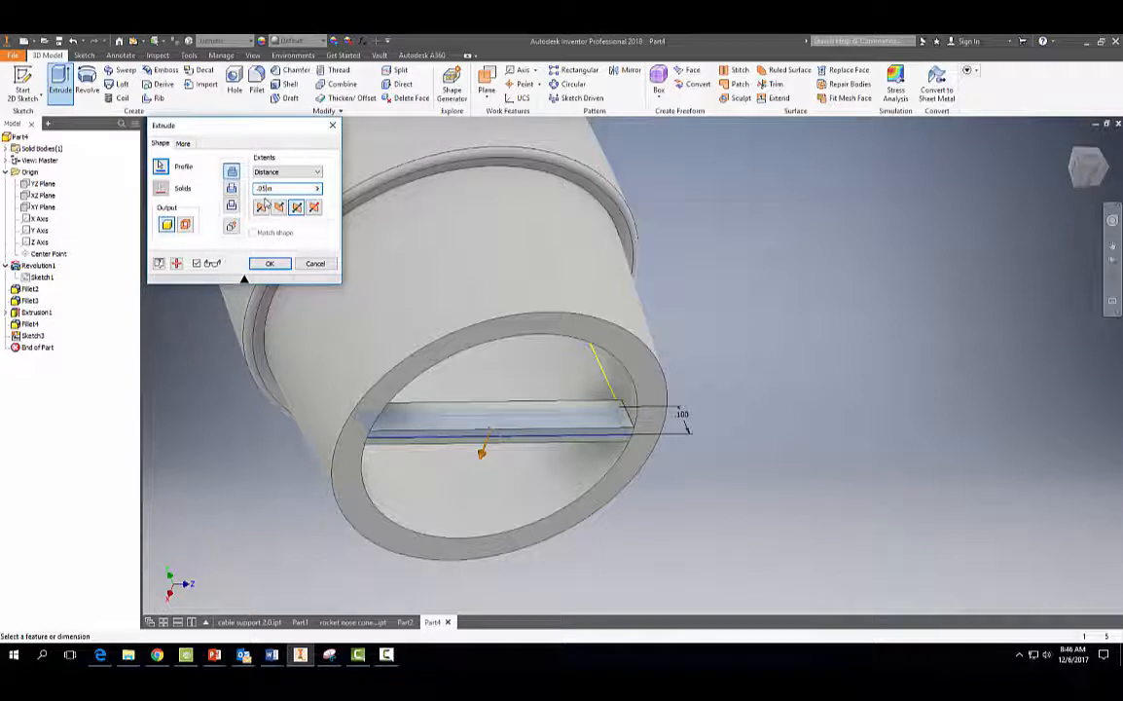
pyautogui.press('BackSpace')
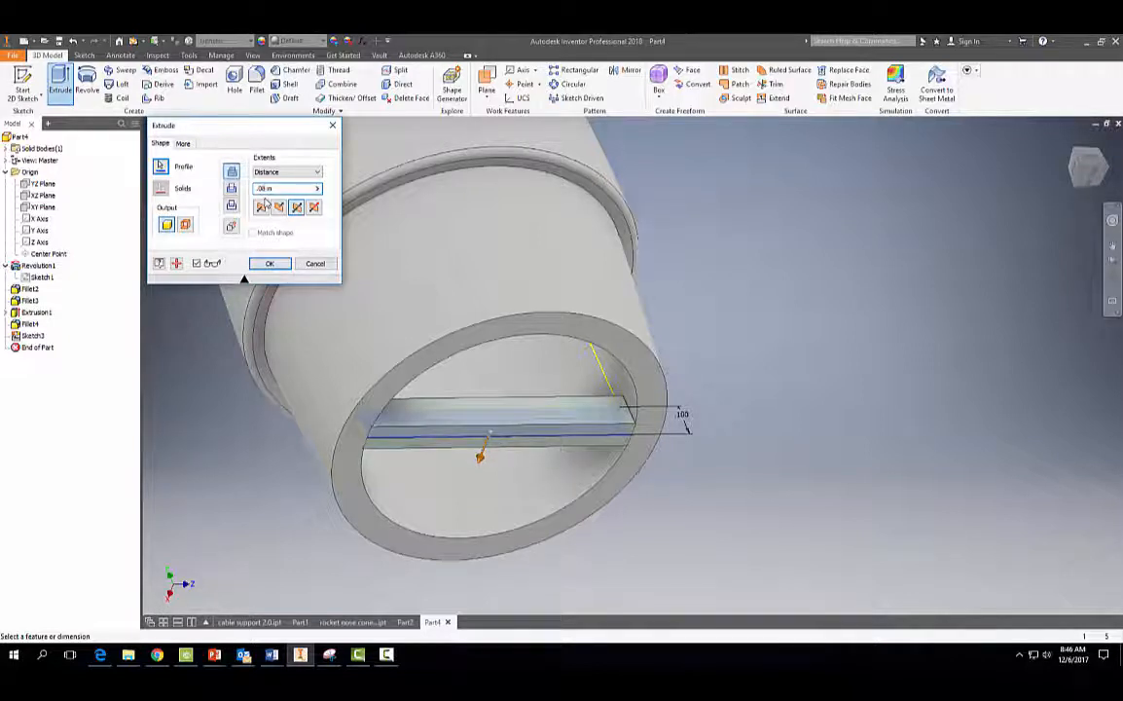
pyautogui.press('BackSpace')
pyautogui.press('BackSpace')
pyautogui.write('1')
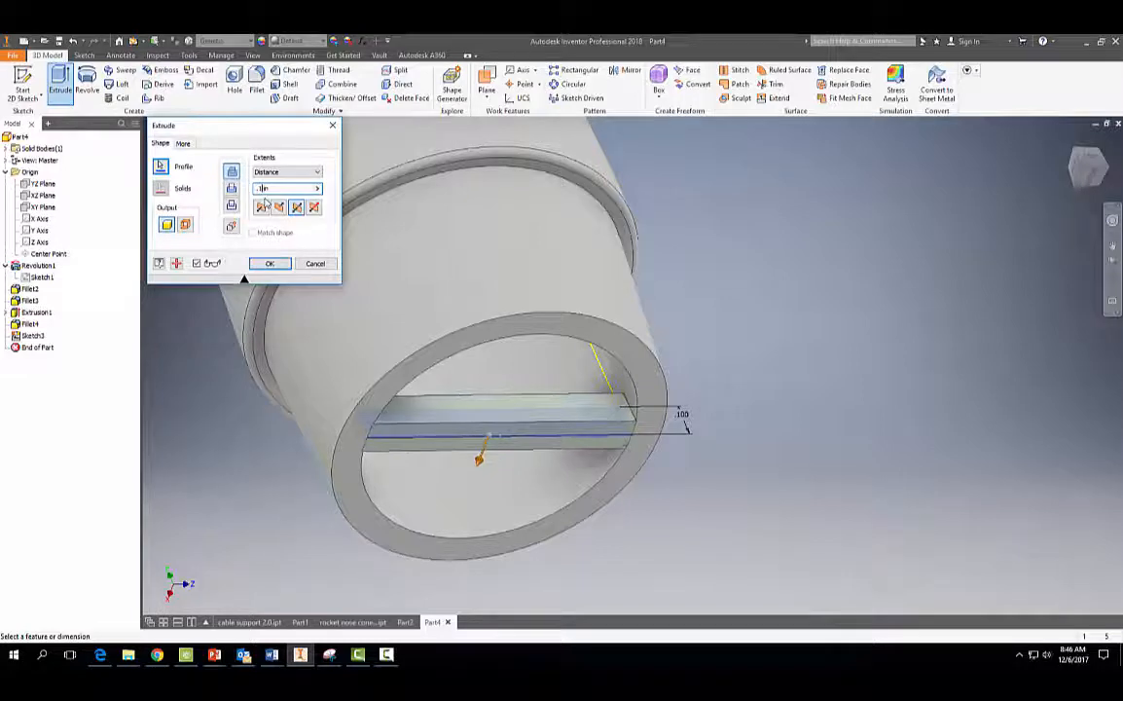
pyautogui.click(271, 264)
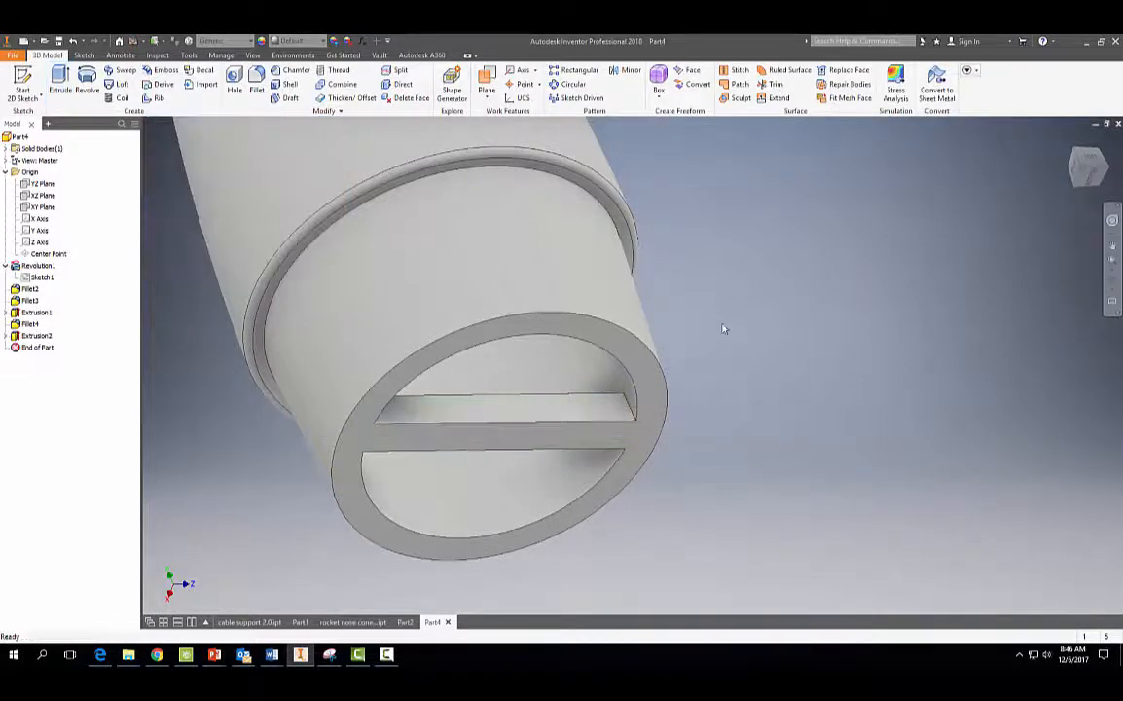
# Start a 0.05 in fillet on the two edges where one end of the crossbar meets the pocket wall
pyautogui.keyDown('shift'); pyautogui.moveTo(737, 313); pyautogui.dragTo(785, 306, button='middle'); pyautogui.keyUp('shift')
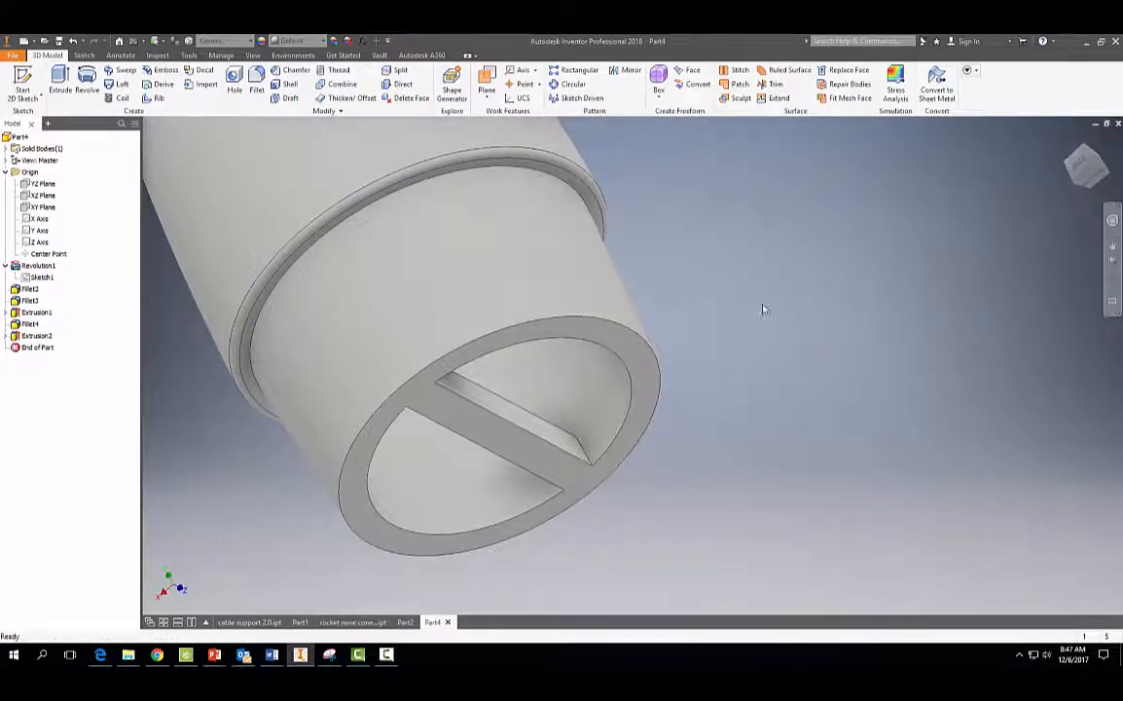
pyautogui.click(258, 87)
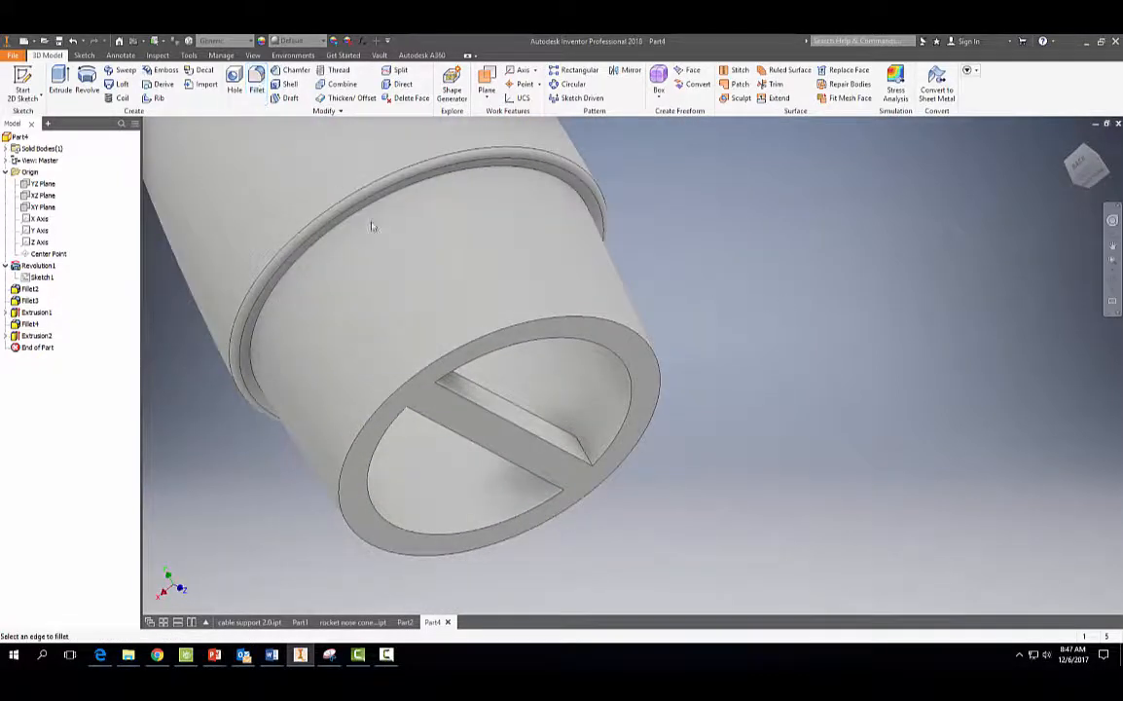
pyautogui.click(588, 455)
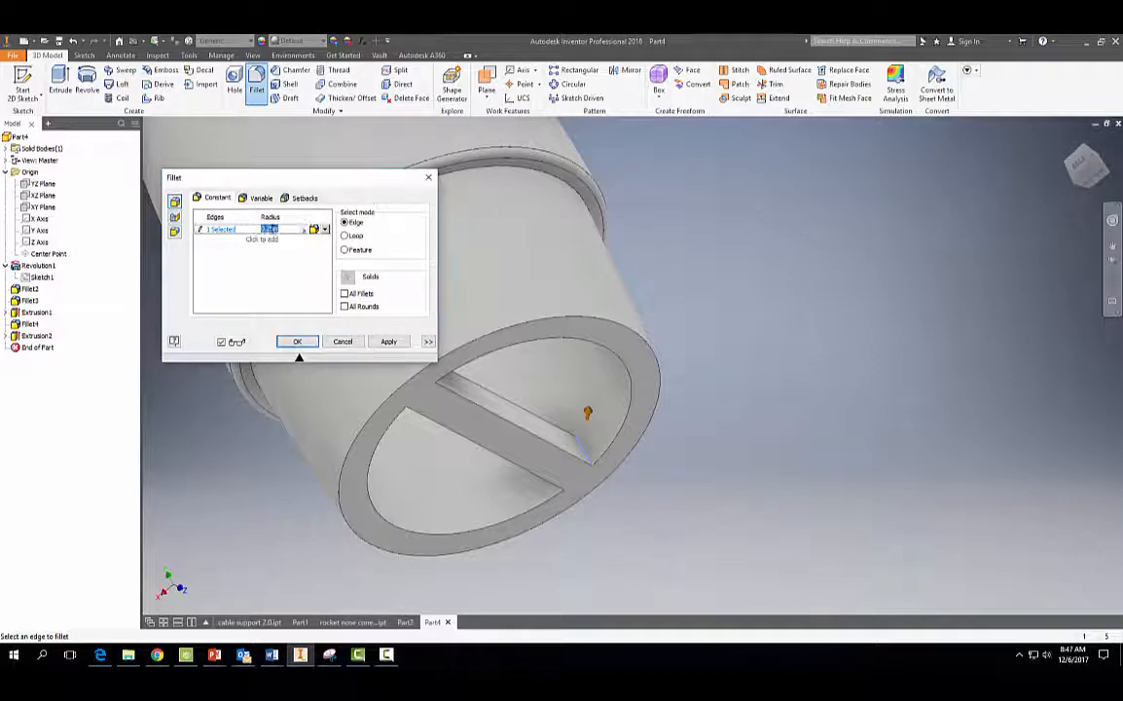
pyautogui.moveTo(273, 232); pyautogui.dragTo(268, 234)
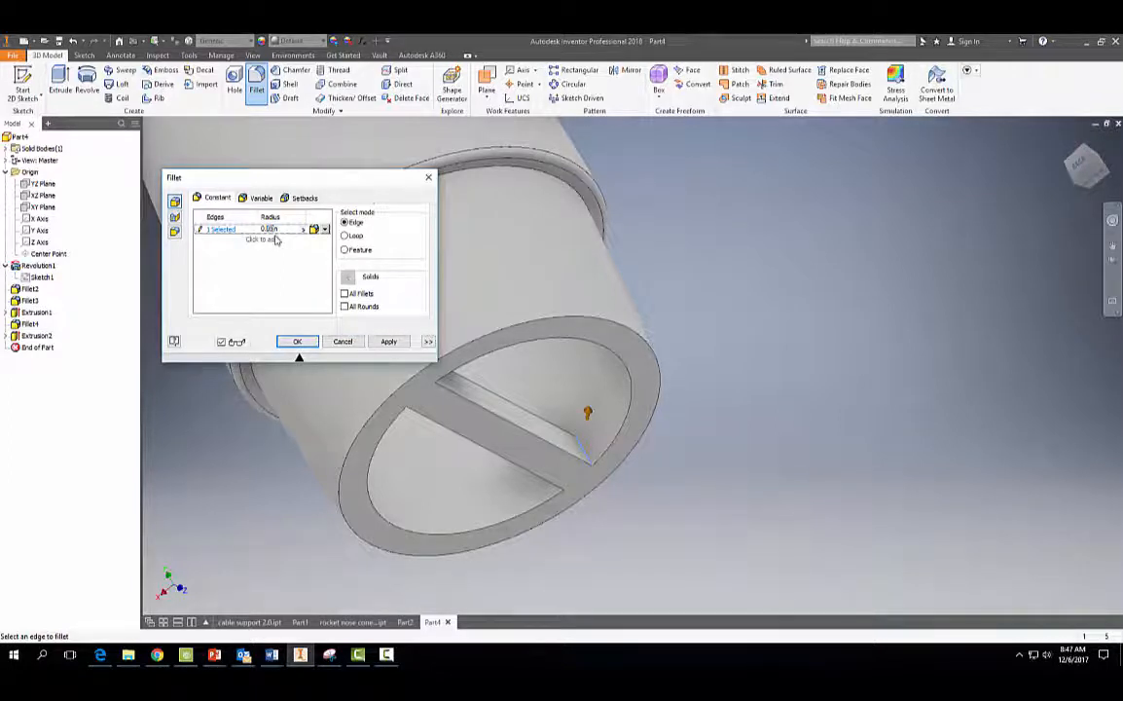
pyautogui.keyDown('shift'); pyautogui.moveTo(714, 506); pyautogui.dragTo(752, 464, button='middle'); pyautogui.keyUp('shift')
pyautogui.click(523, 578)
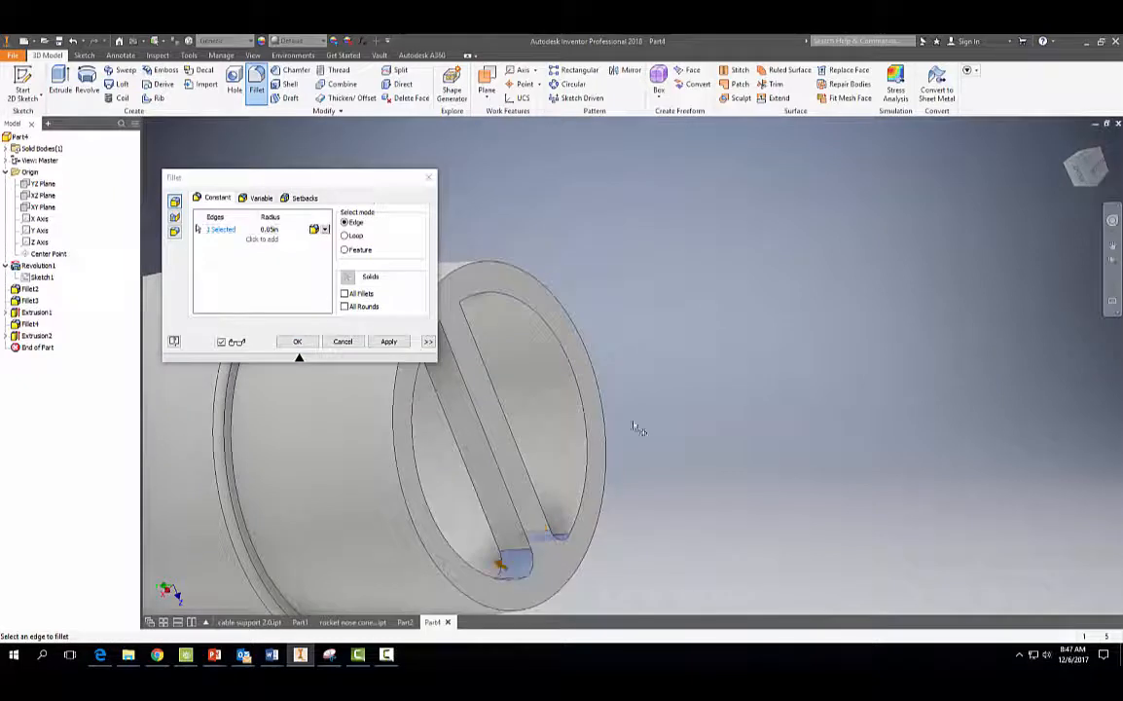
# Add the two edges at the crossbar's opposite end to the fillet selection and apply the fillet
pyautogui.keyDown('shift'); pyautogui.moveTo(705, 326); pyautogui.dragTo(514, 384, button='middle'); pyautogui.keyUp('shift')
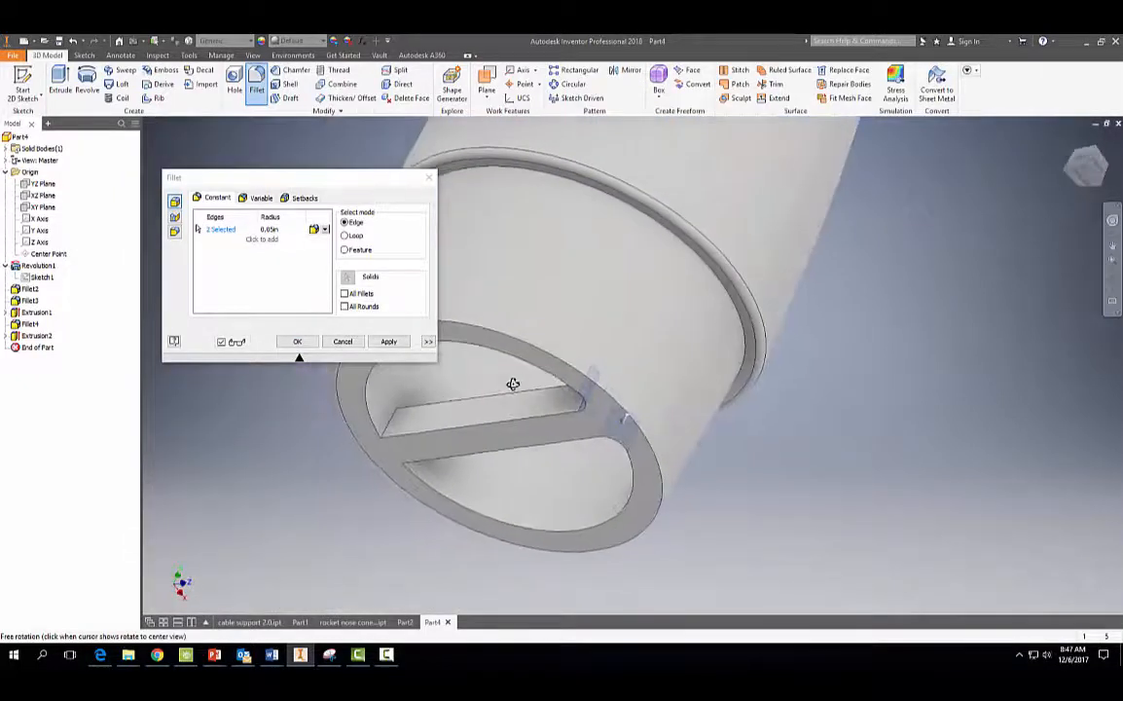
pyautogui.click(393, 427)
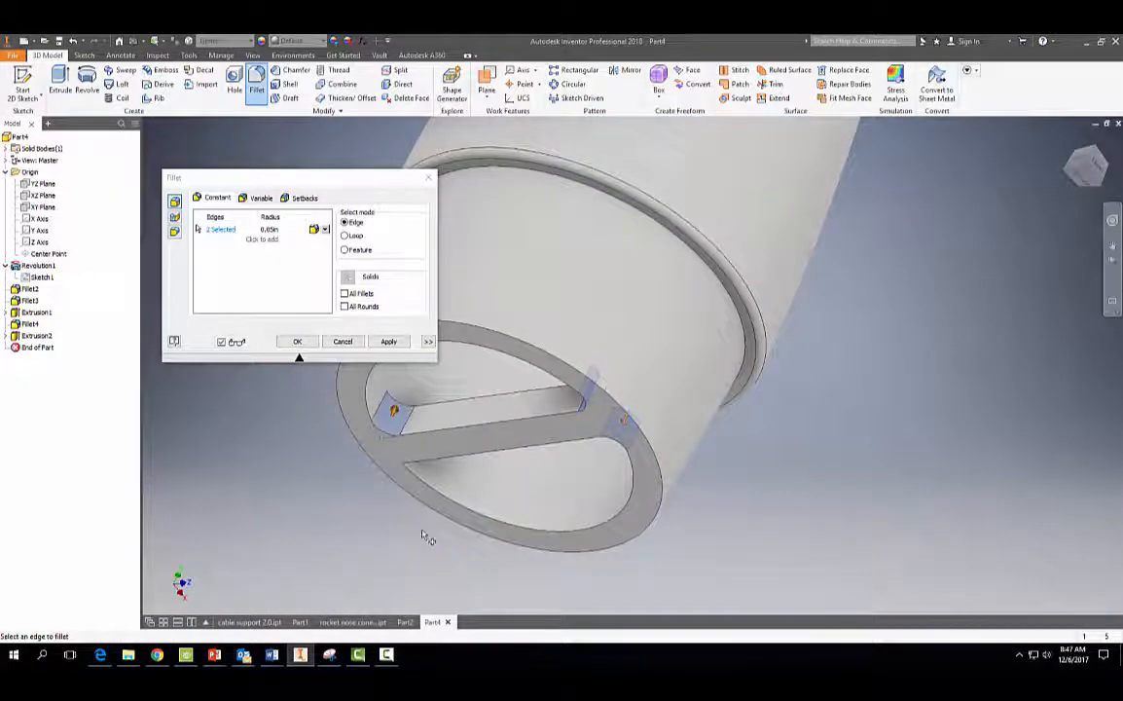
pyautogui.keyDown('shift'); pyautogui.moveTo(390, 482); pyautogui.dragTo(414, 508, button='middle'); pyautogui.keyUp('shift')
pyautogui.keyDown('shift'); pyautogui.moveTo(345, 544); pyautogui.dragTo(382, 529, button='middle'); pyautogui.keyUp('shift')
pyautogui.click(443, 545)
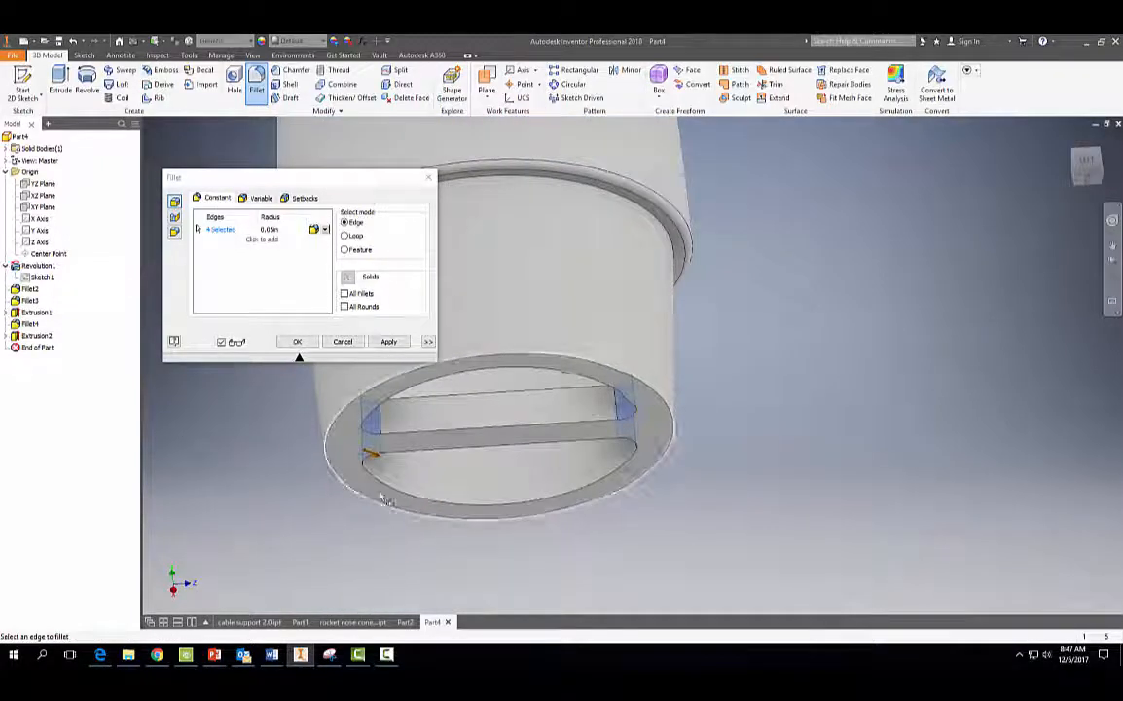
pyautogui.click(381, 342)
pyautogui.click(343, 341)
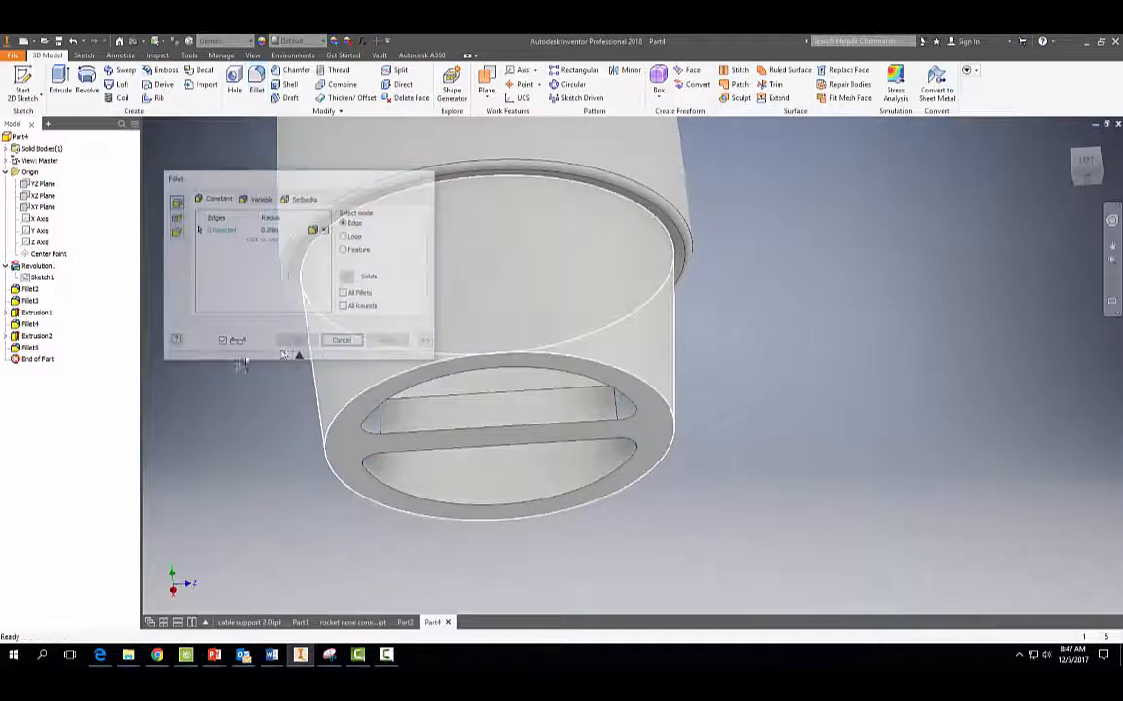
# Edit the crossbar extrusion and set its symmetric distance to 0.15 in
pyautogui.click(36, 336)
pyautogui.rightClick(37, 336)
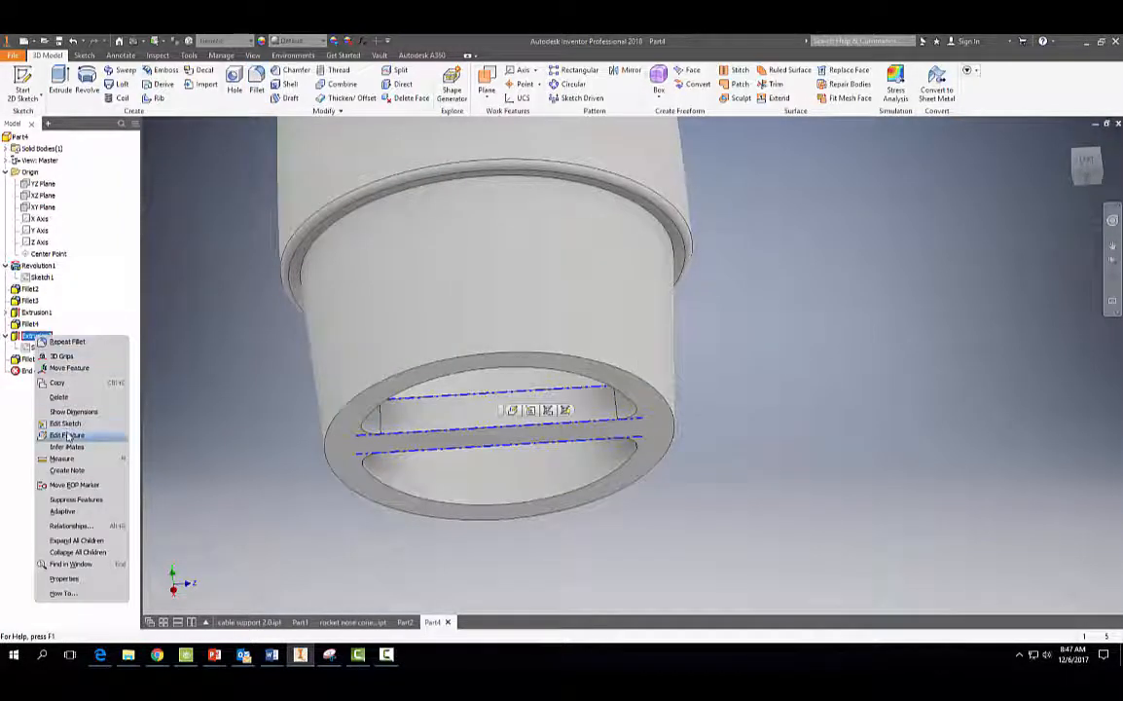
pyautogui.click(67, 435)
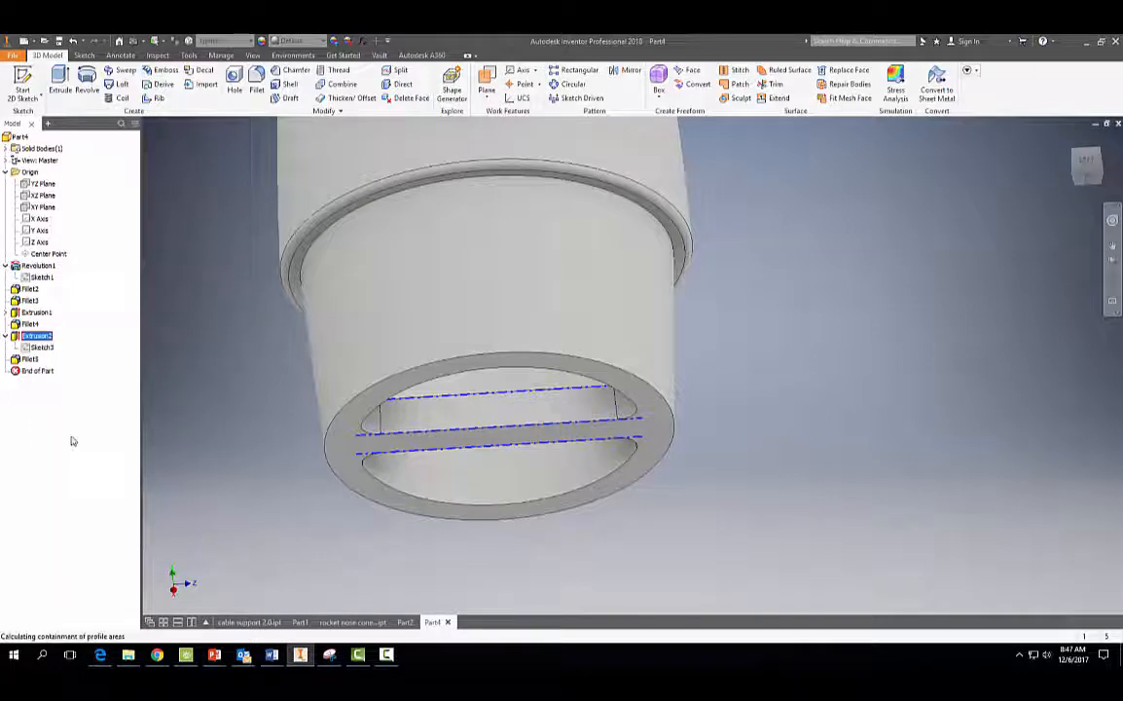
pyautogui.click(265, 189)
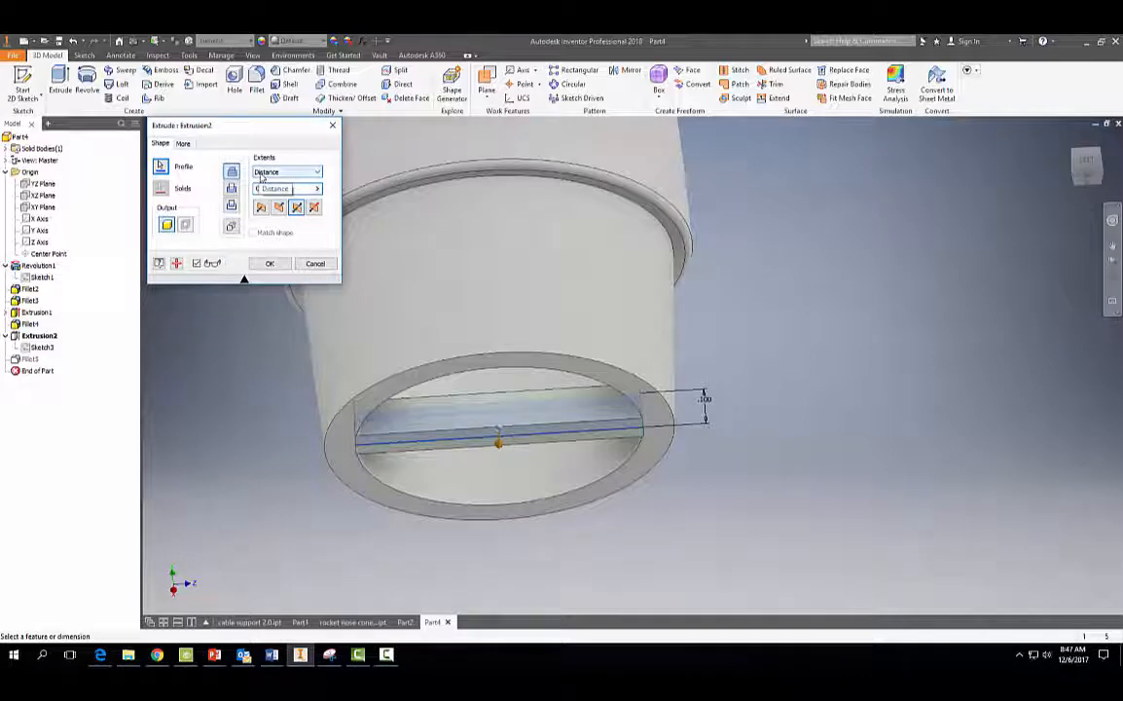
pyautogui.write('5in')
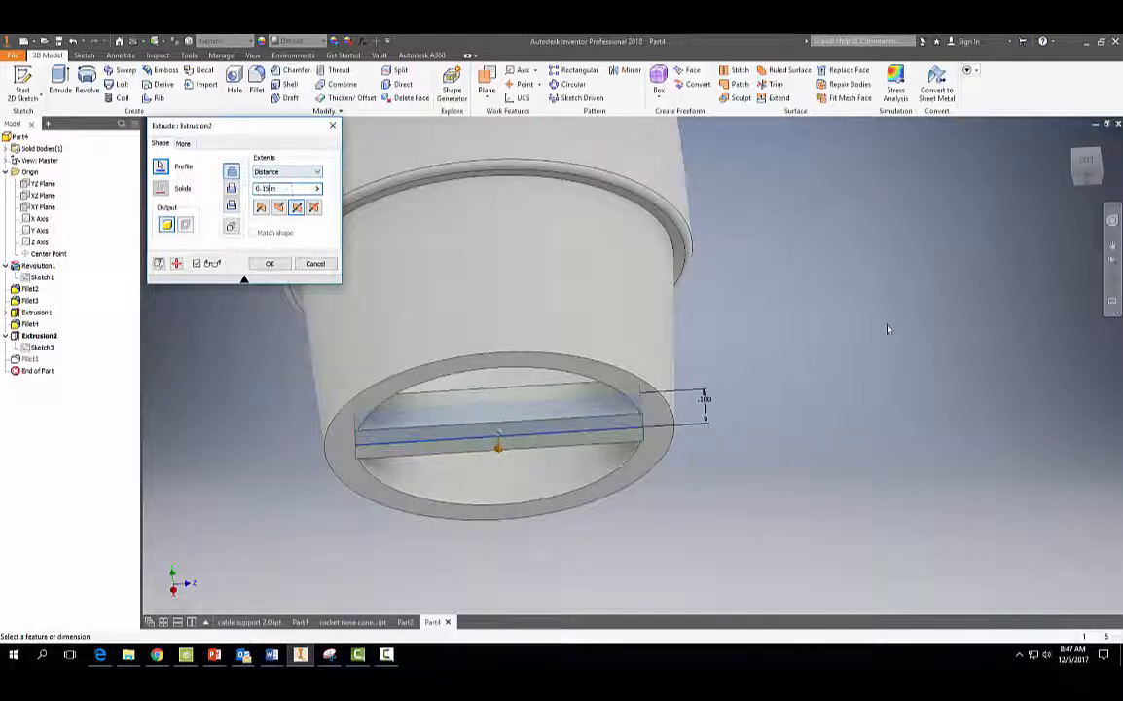
pyautogui.keyDown('shift'); pyautogui.moveTo(888, 329); pyautogui.dragTo(882, 272, button='middle'); pyautogui.keyUp('shift')
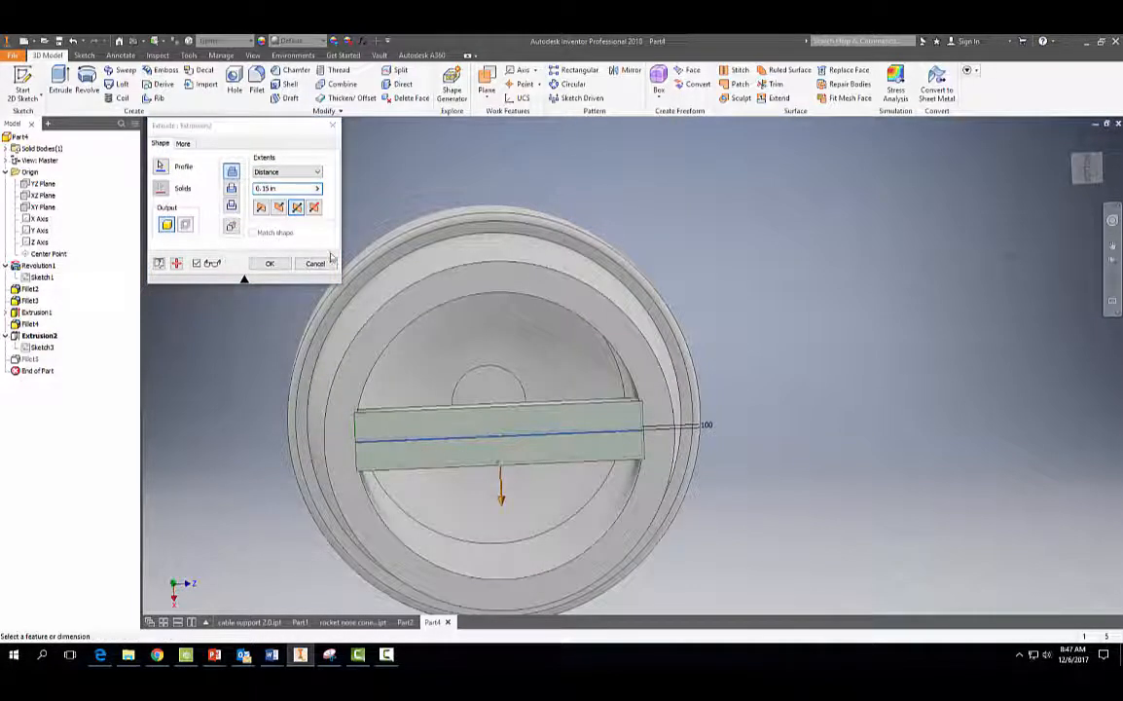
pyautogui.click(271, 263)
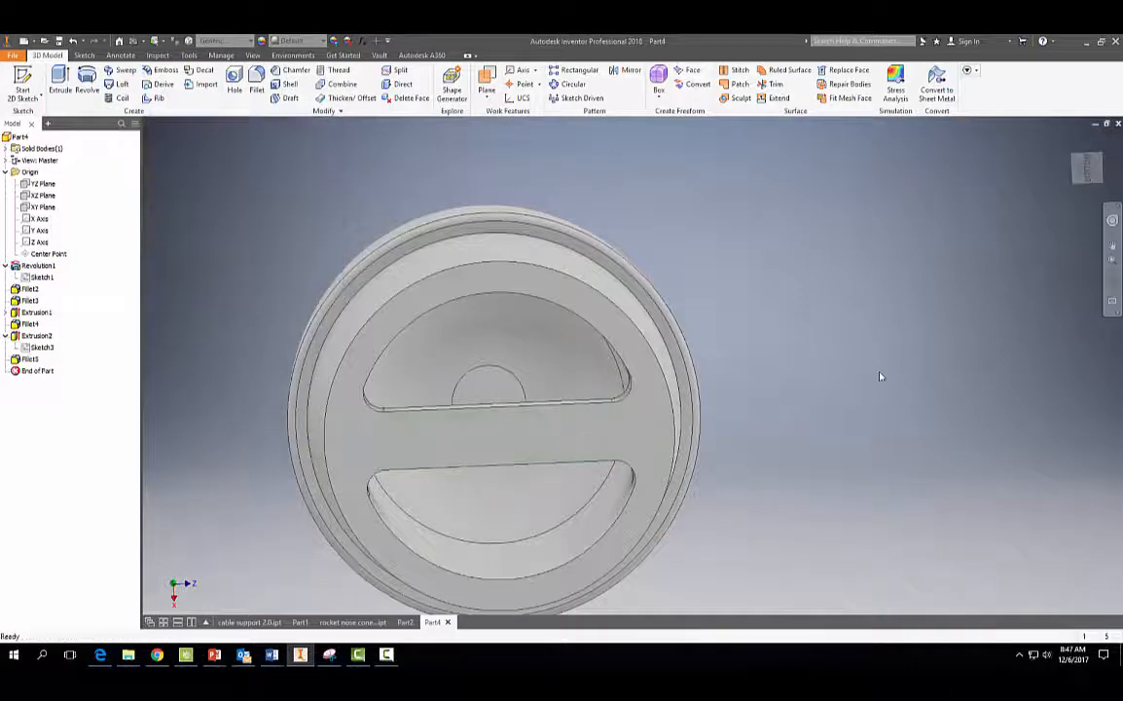
pyautogui.keyDown('shift'); pyautogui.moveTo(880, 376); pyautogui.dragTo(919, 381, button='middle'); pyautogui.keyUp('shift')
pyautogui.keyDown('shift'); pyautogui.moveTo(929, 322); pyautogui.dragTo(957, 454, button='middle'); pyautogui.keyUp('shift')
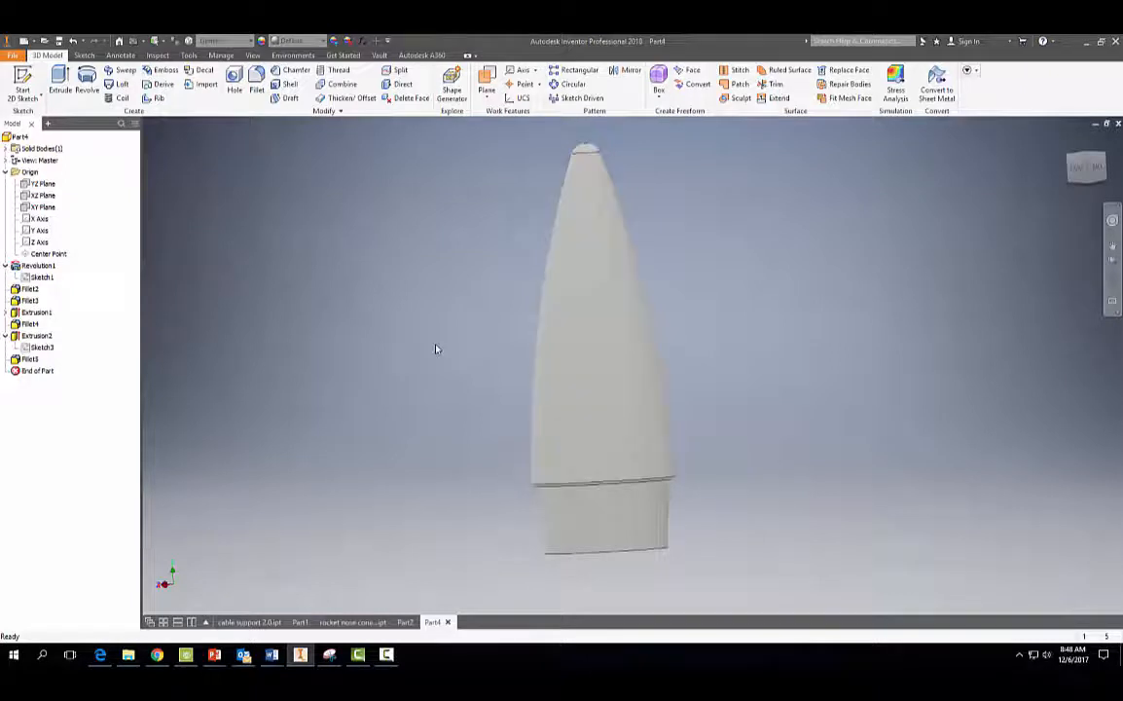
pyautogui.moveTo(442, 334); pyautogui.dragTo(728, 276)
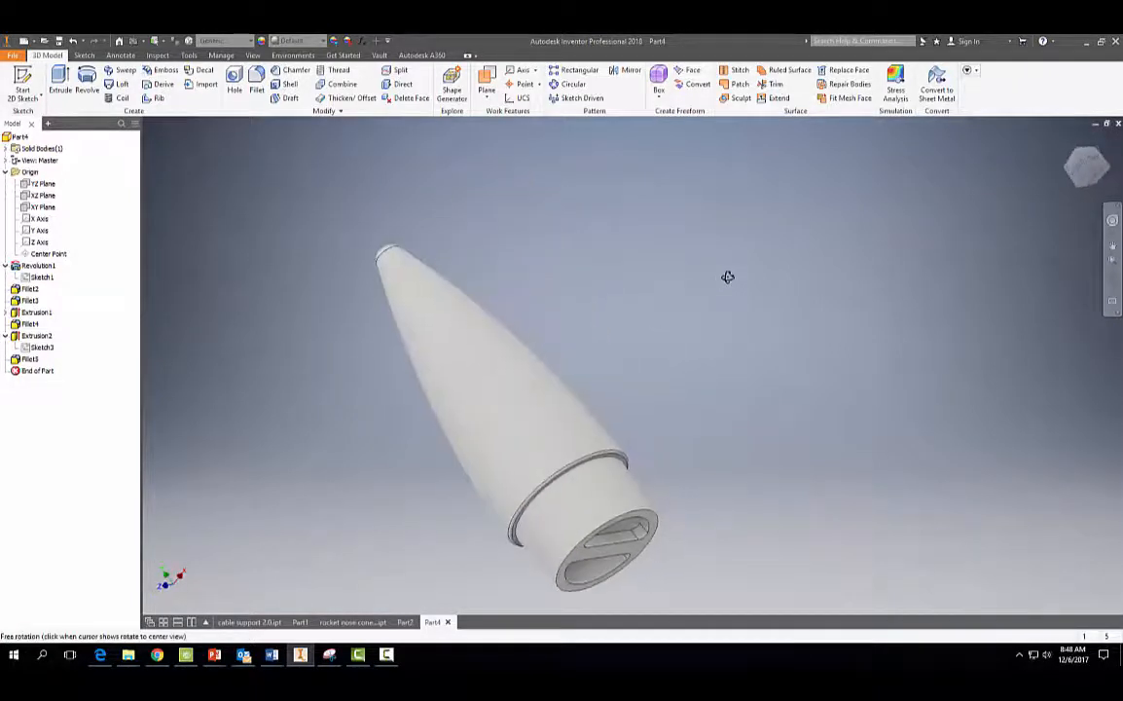
pyautogui.press('Escape')
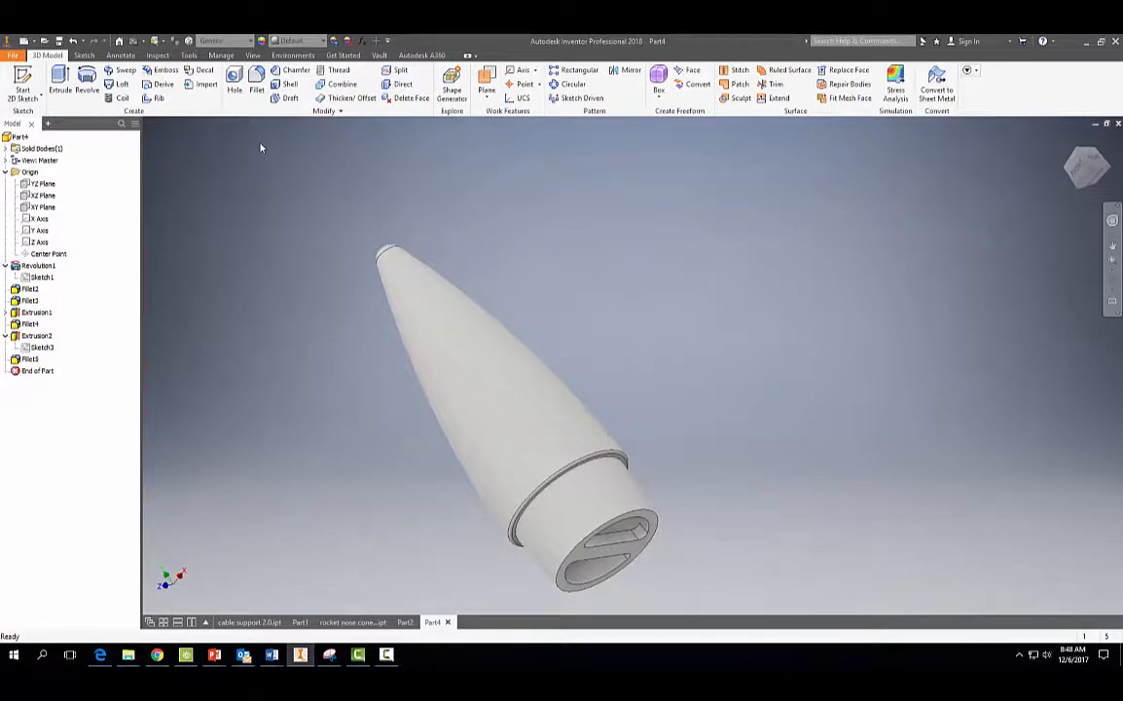